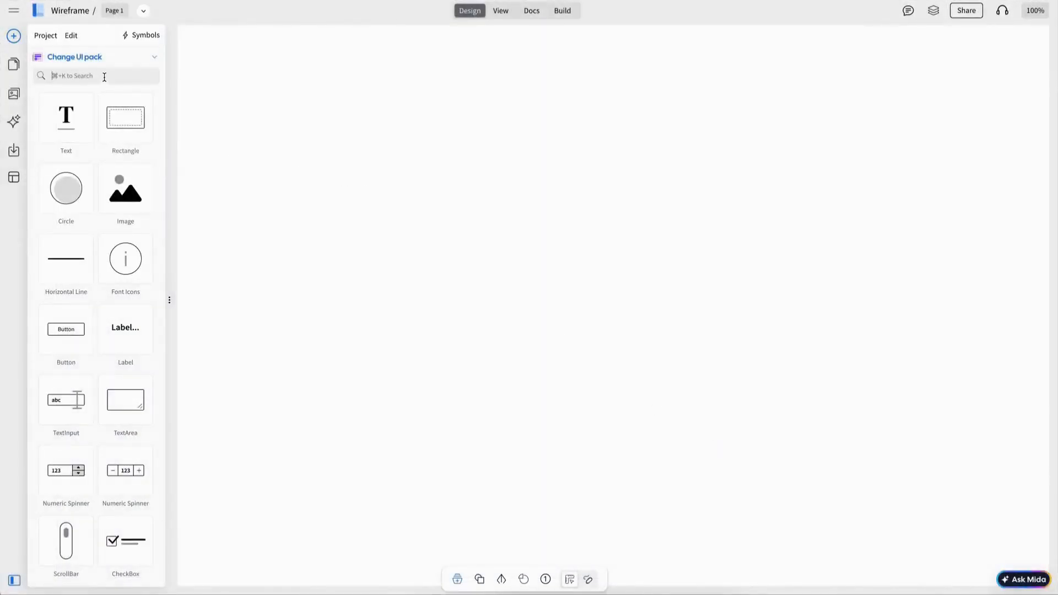
# - Add a 1280 × 4700 browser frame to the blank page and title it "Personal Trainer Website"
pyautogui.click(104, 76)
pyautogui.write('briw')
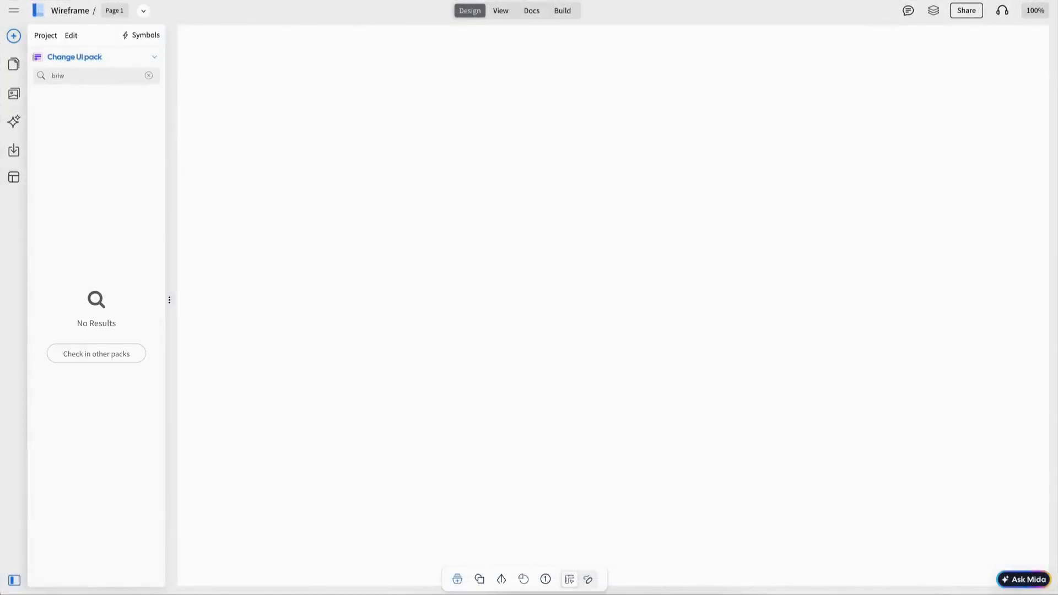
pyautogui.press('BackSpace')
pyautogui.press('BackSpace')
pyautogui.moveTo(66, 188); pyautogui.dragTo(382, 149)
pyautogui.doubleClick(500, 189)
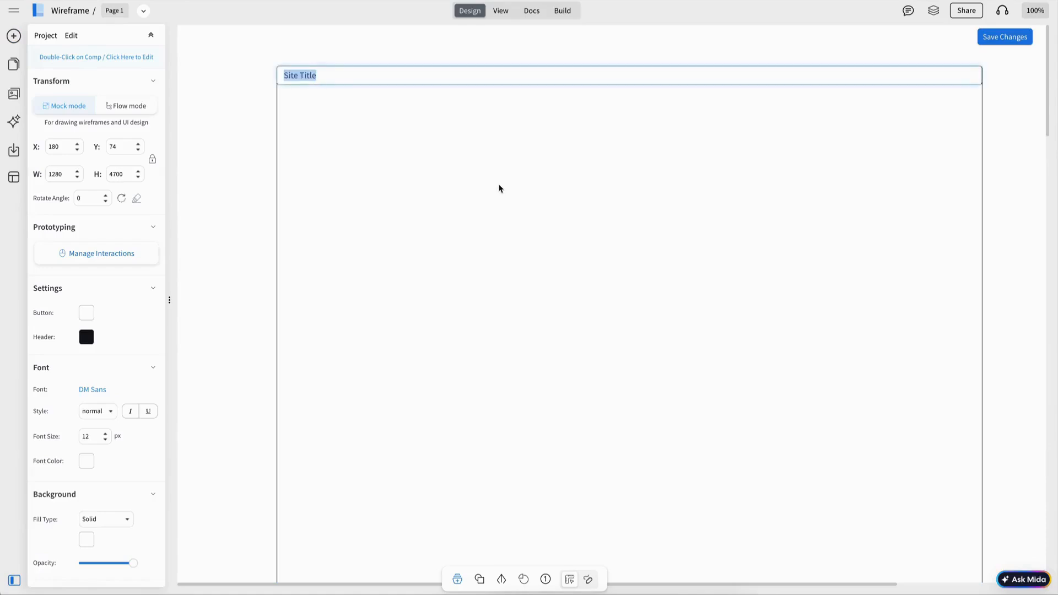
pyautogui.write('Perso')
# - Add a 1280 × 100 rectangle across the top of the browser frame with a black fill and no border
pyautogui.moveTo(126, 119); pyautogui.dragTo(456, 158)
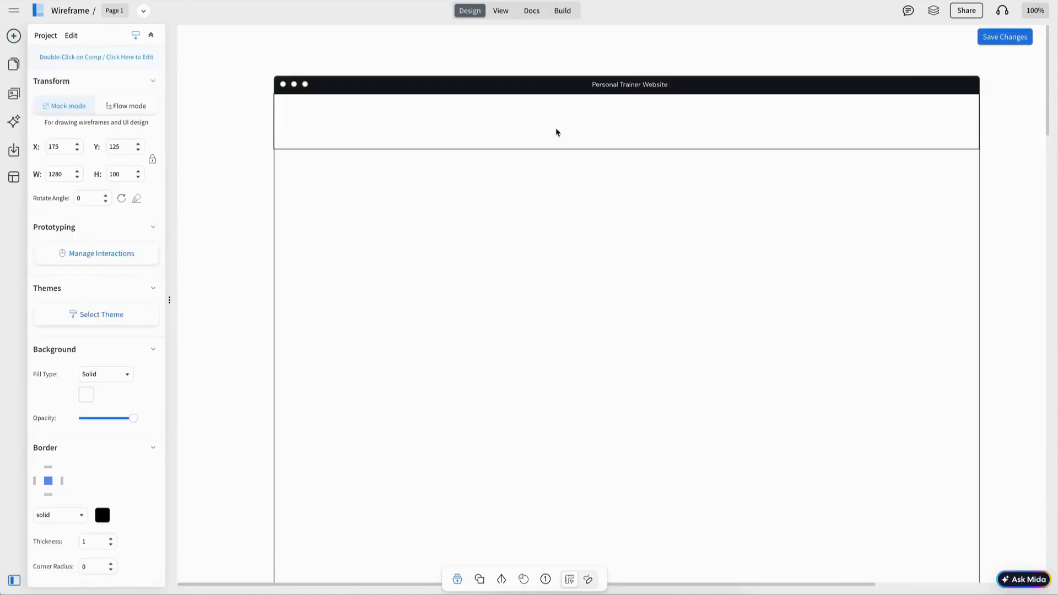
pyautogui.click(557, 133)
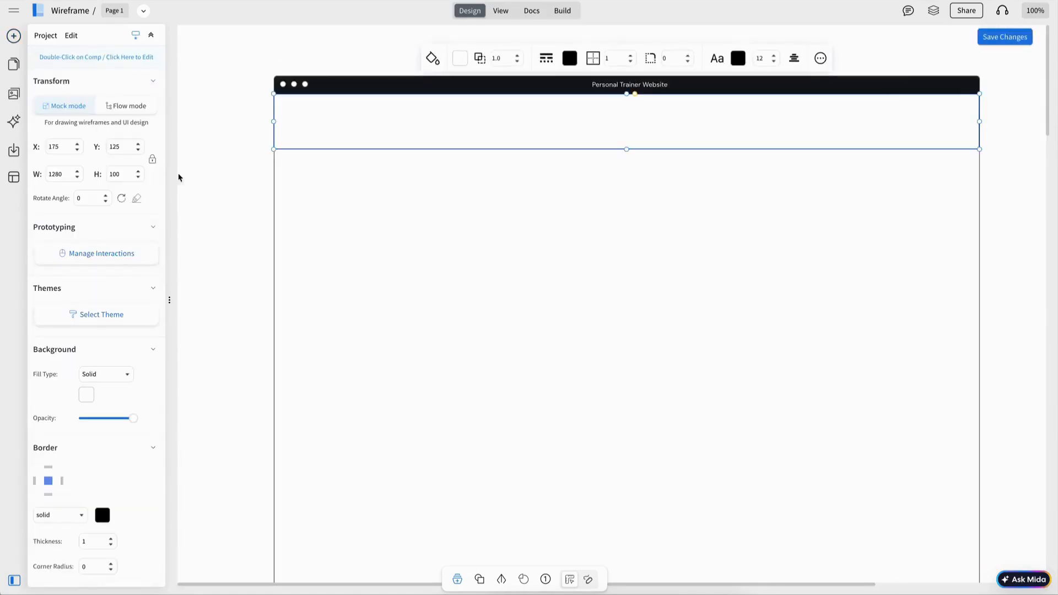
pyautogui.click(87, 395)
pyautogui.click(115, 456)
pyautogui.click(77, 516)
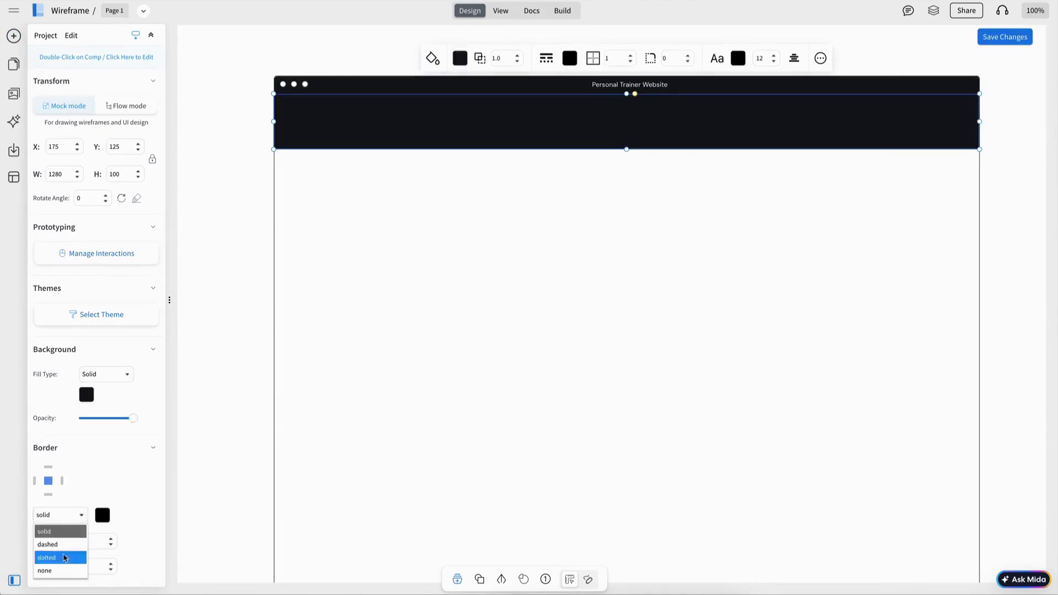
pyautogui.click(73, 573)
# - Nudge the black header rectangle to X 176, Y 124 so it sits flush with the frame's title bar
pyautogui.click(521, 186)
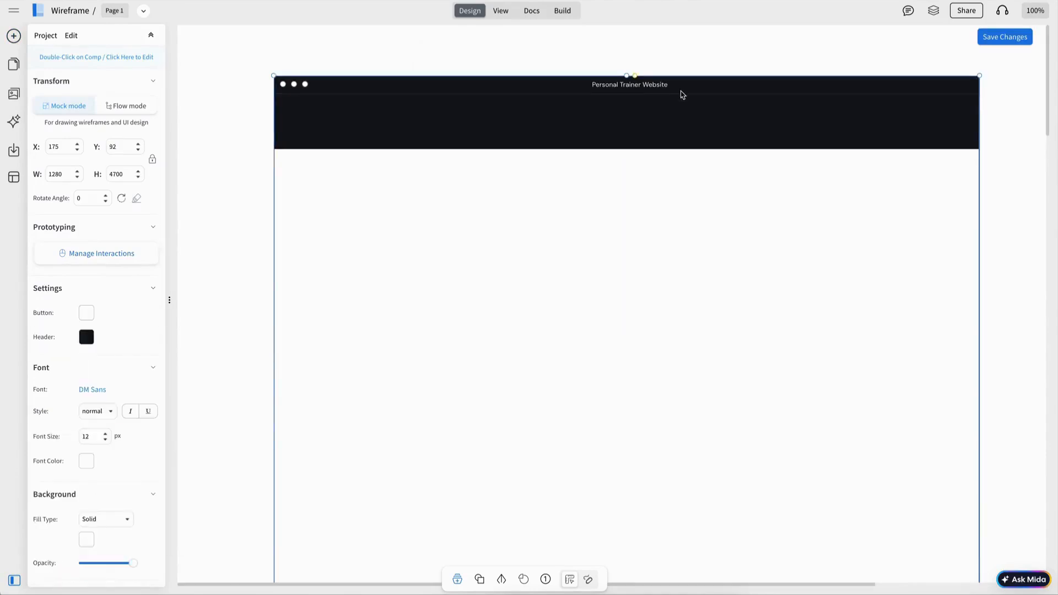
pyautogui.click(680, 113)
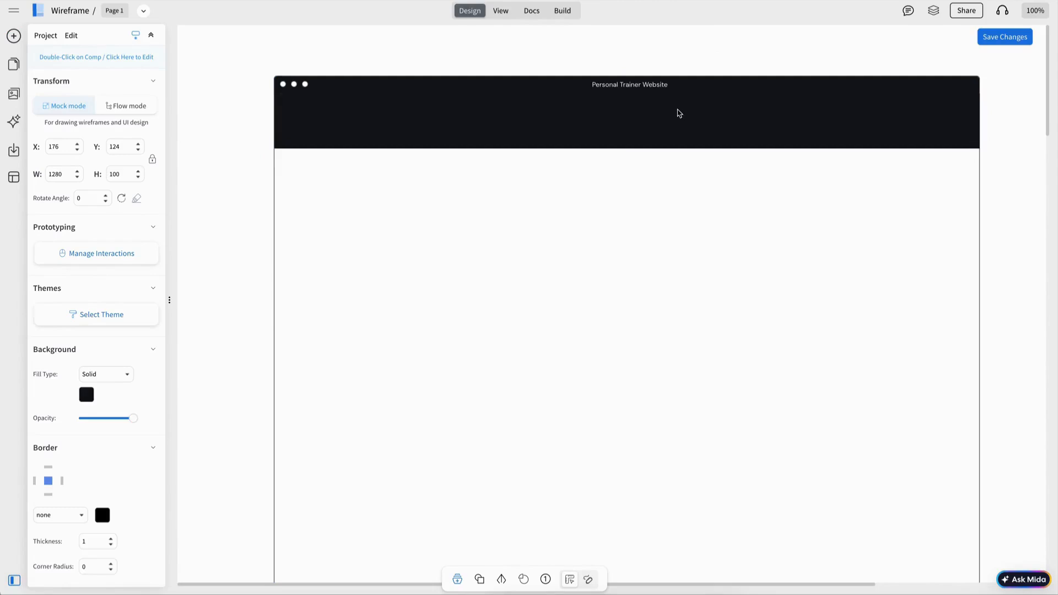
pyautogui.click(645, 117)
pyautogui.click(226, 190)
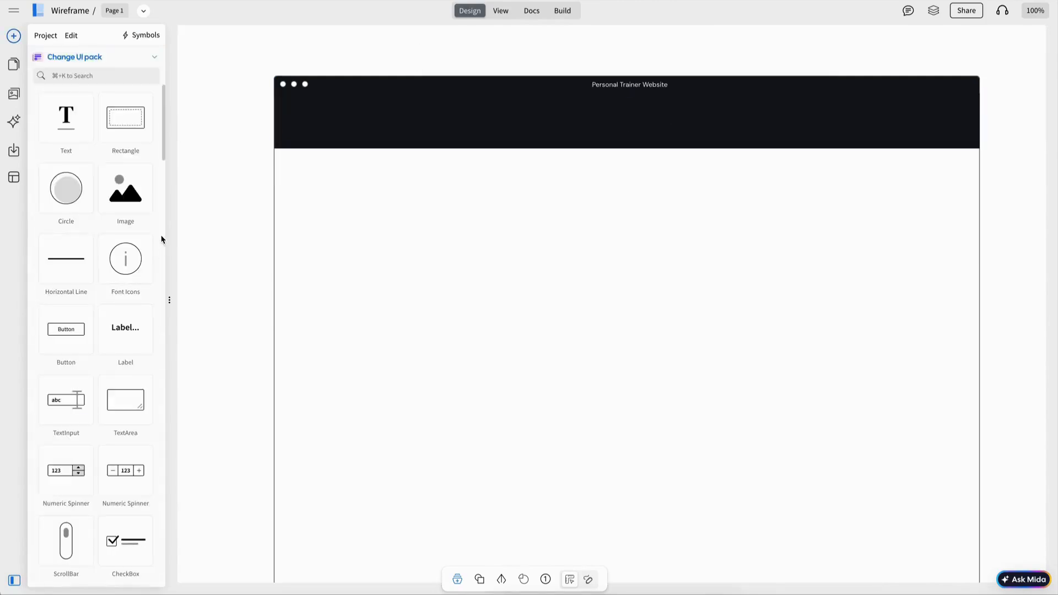
# - Place an image placeholder at the header's left end as the logo and a MenuBar component to the right of the header's centre
pyautogui.moveTo(125, 188); pyautogui.dragTo(373, 230)
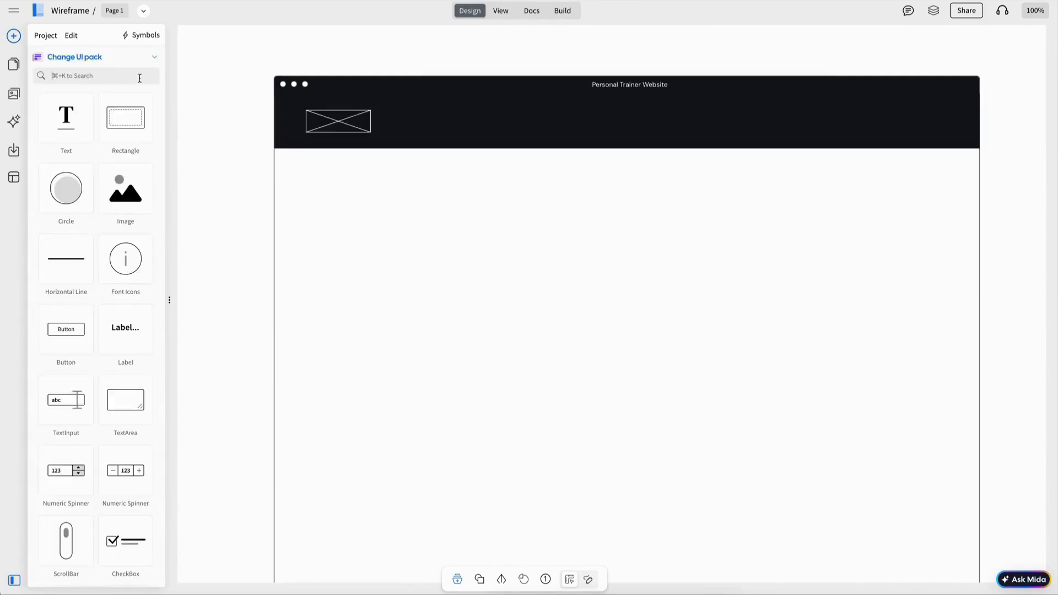
pyautogui.click(139, 77)
pyautogui.write('m')
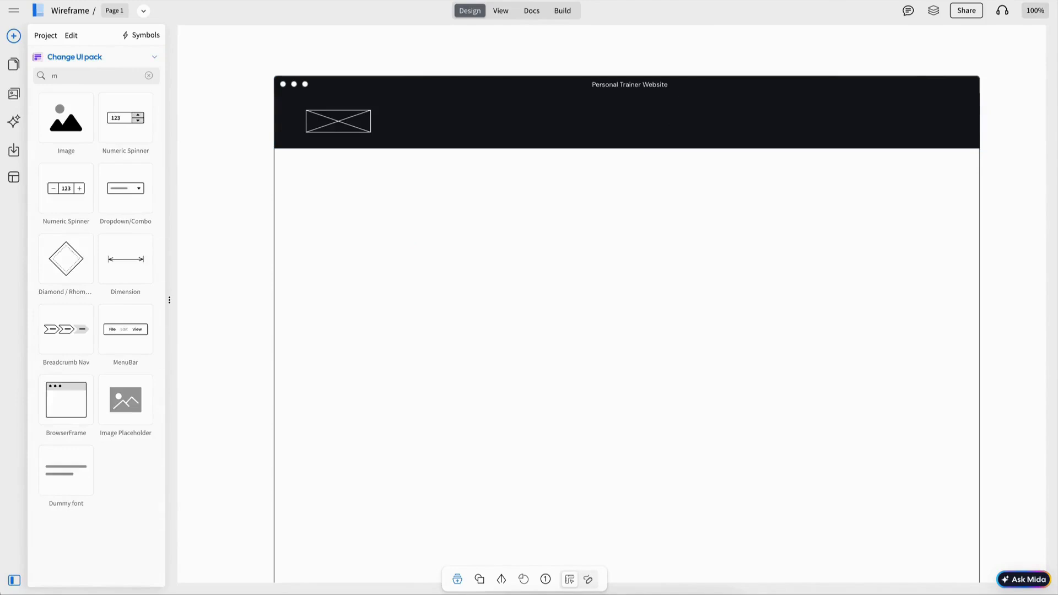
pyautogui.press('BackSpace')
pyautogui.write('bar')
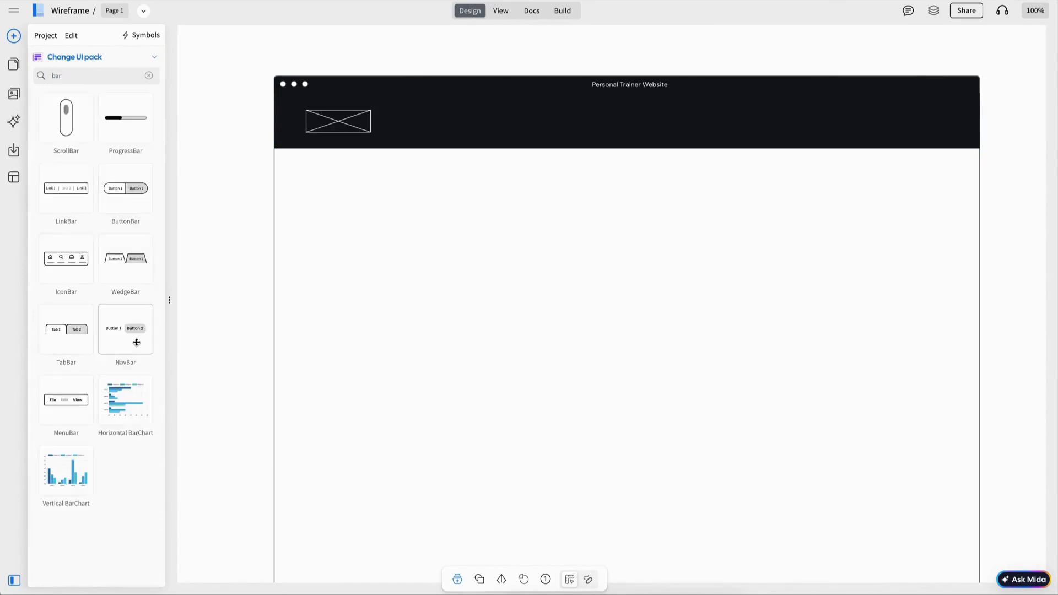
pyautogui.moveTo(70, 399); pyautogui.dragTo(627, 128)
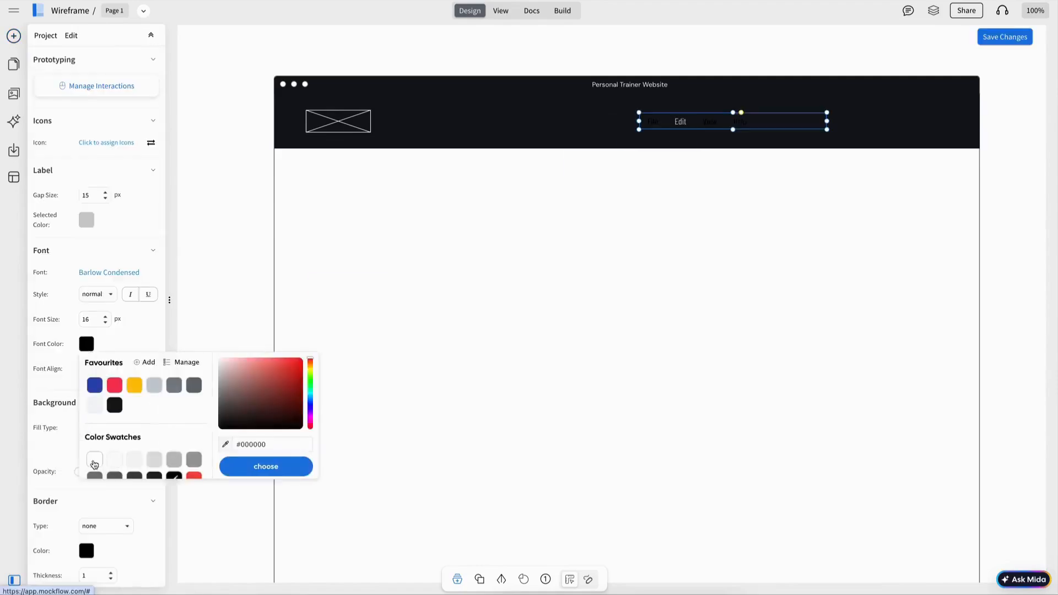
# - Set the menu bar's font color to white and shift the menu slightly to the right
pyautogui.click(92, 464)
pyautogui.click(798, 100)
pyautogui.click(728, 128)
# - Replace the menu items with HOME, PAGES, BLOG, SHOP, CONTACT US
pyautogui.doubleClick(763, 121)
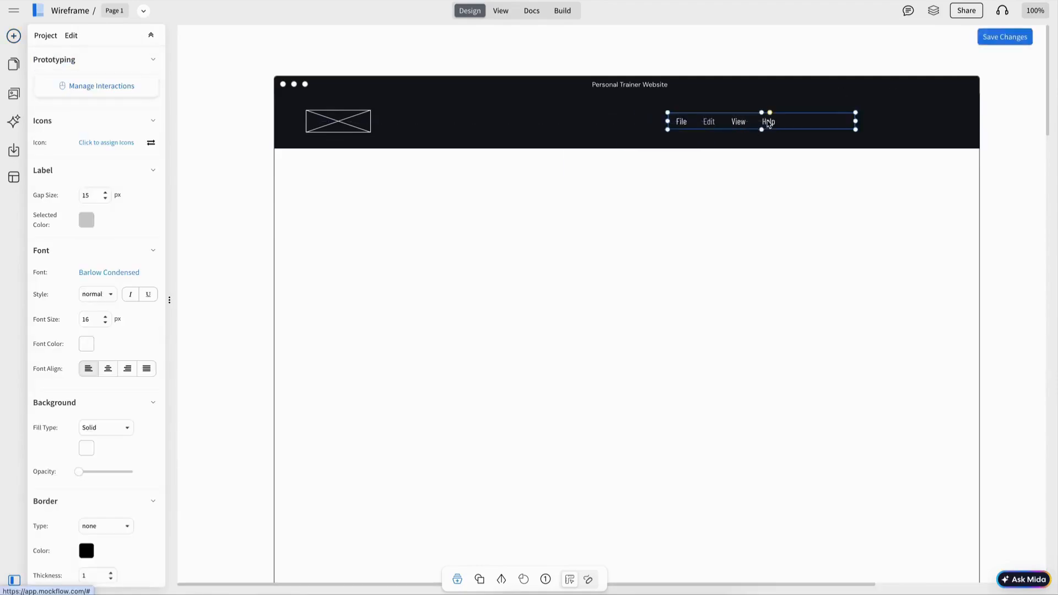
pyautogui.write('Home,')
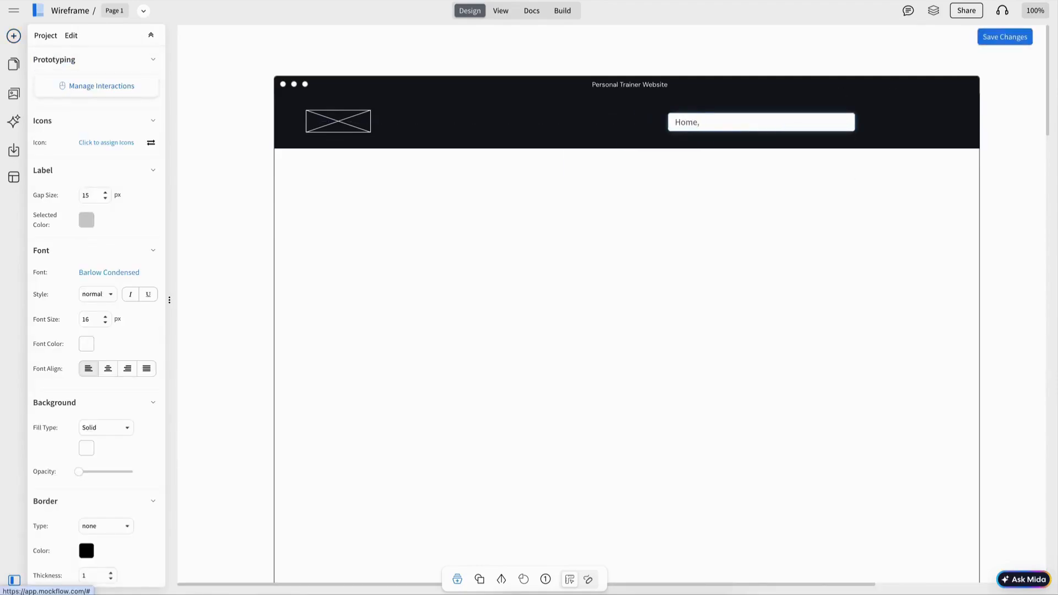
pyautogui.write('HOME<')
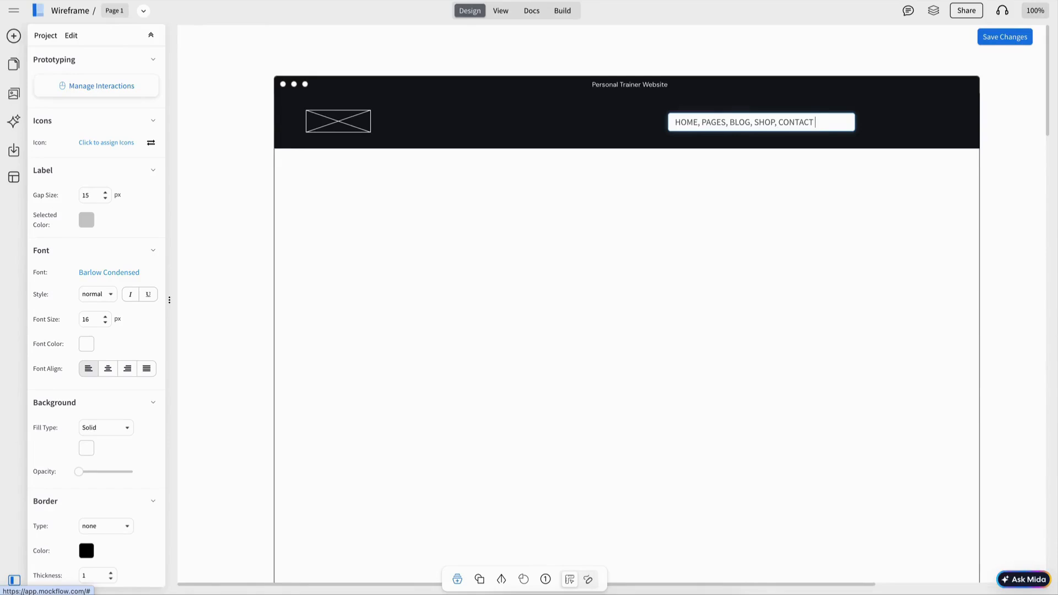
pyautogui.write('US')
pyautogui.press('Return')
# - Set the menu text's font style to 500 and shift the slightly widened menu left in the header
pyautogui.click(766, 121)
pyautogui.click(102, 295)
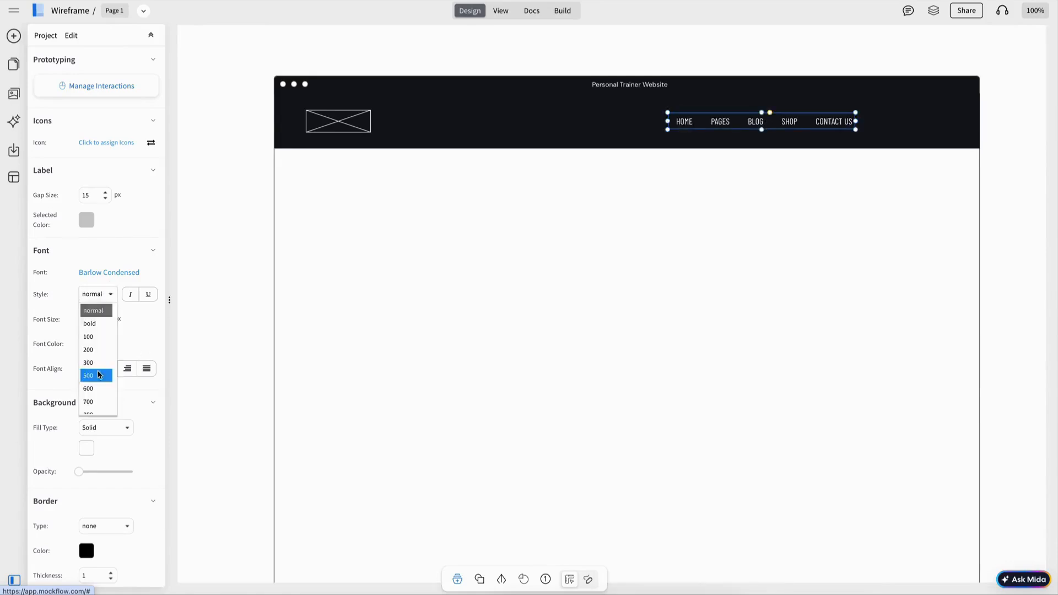
pyautogui.click(96, 376)
pyautogui.moveTo(668, 122); pyautogui.dragTo(661, 122)
pyautogui.moveTo(750, 125); pyautogui.dragTo(730, 124)
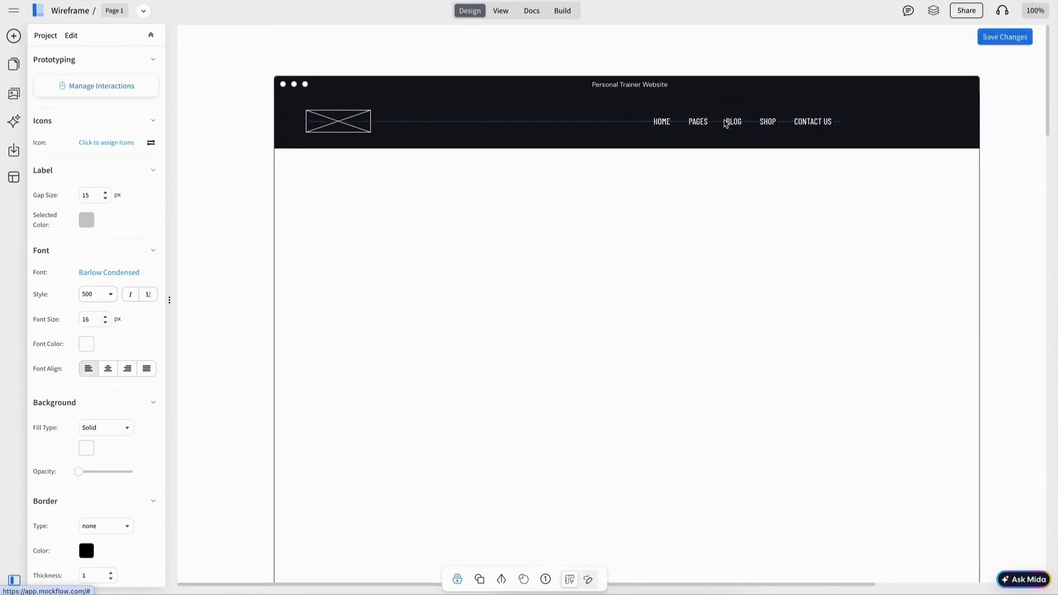
pyautogui.moveTo(730, 123); pyautogui.dragTo(729, 124)
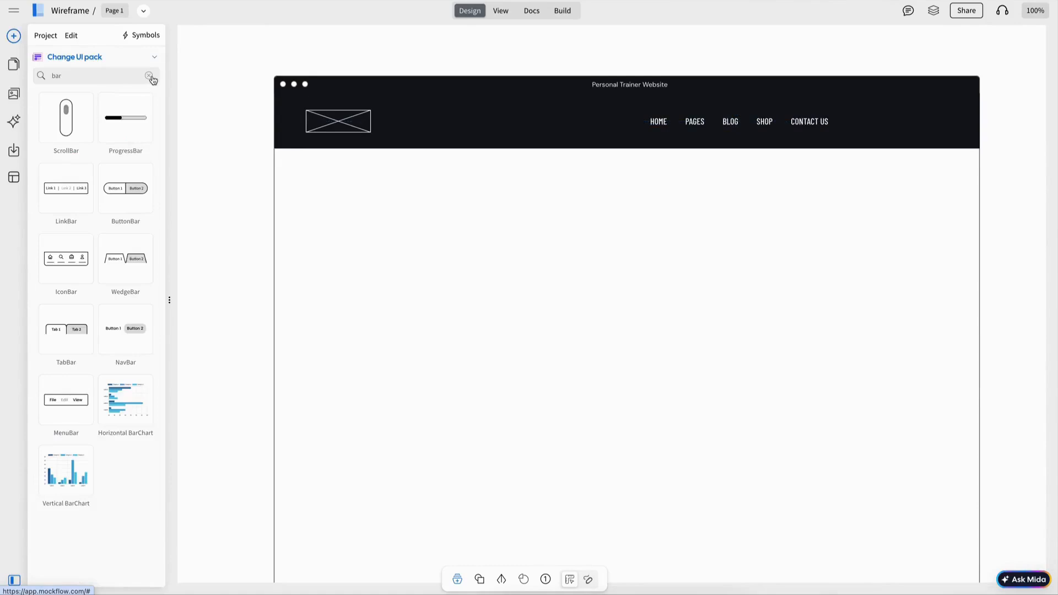
# - Search all packs of the icon library for "search" and insert a magnifier icon
pyautogui.click(150, 77)
pyautogui.moveTo(14, 94)
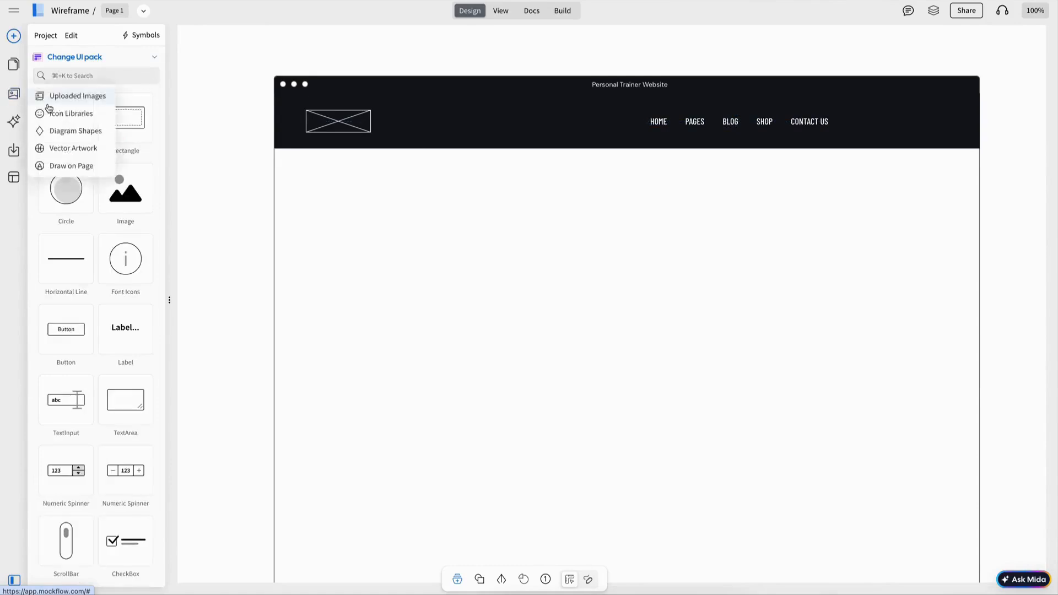
pyautogui.click(47, 103)
pyautogui.click(62, 114)
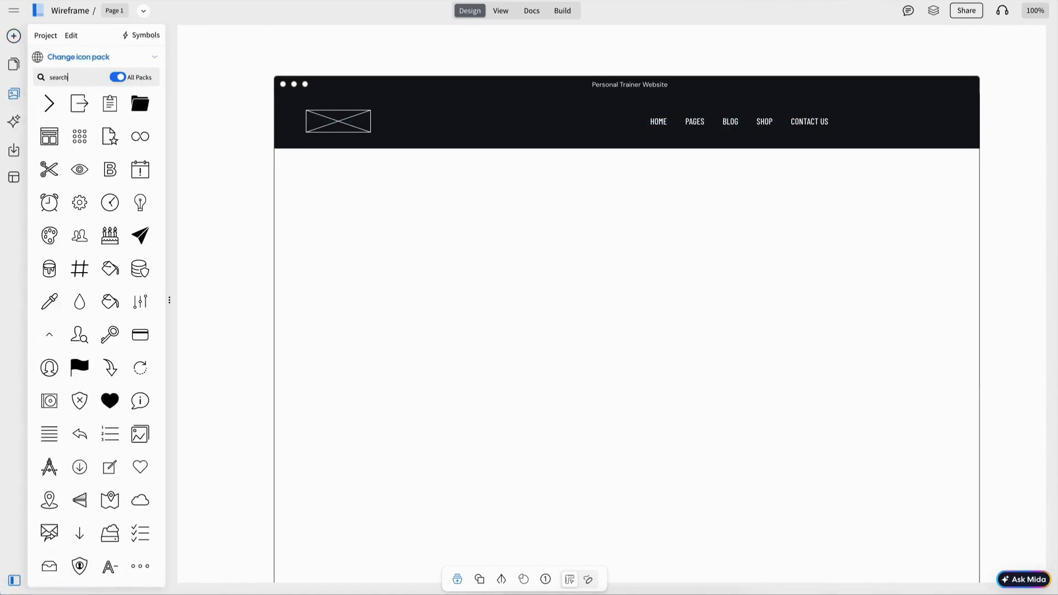
pyautogui.press('Return')
pyautogui.click(82, 103)
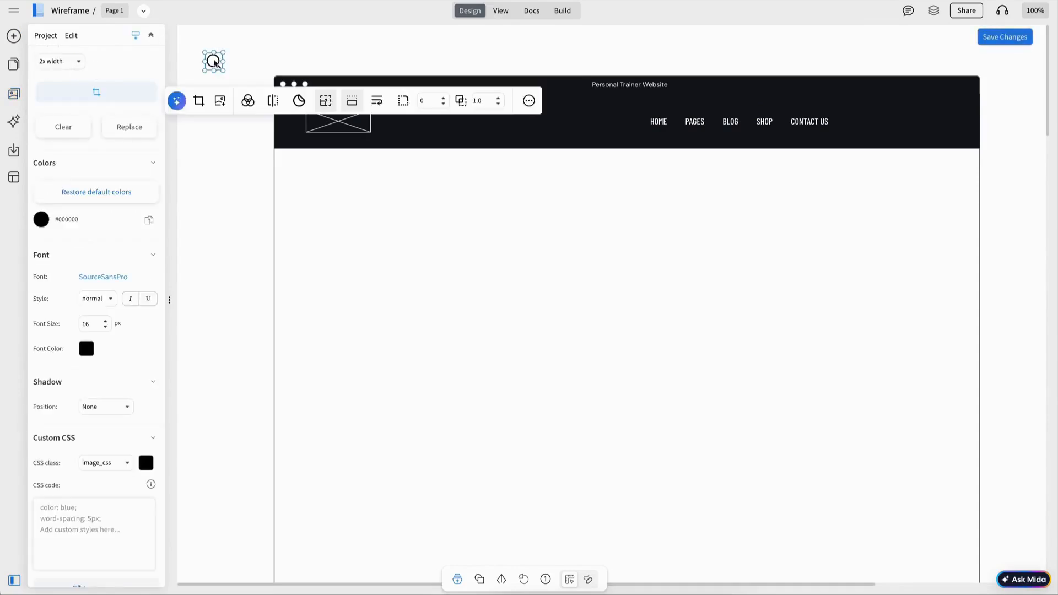
# - Position the magnifier icon right of CONTACT US, in line with the logo and menu, and recolor it white
pyautogui.moveTo(214, 61); pyautogui.dragTo(861, 121)
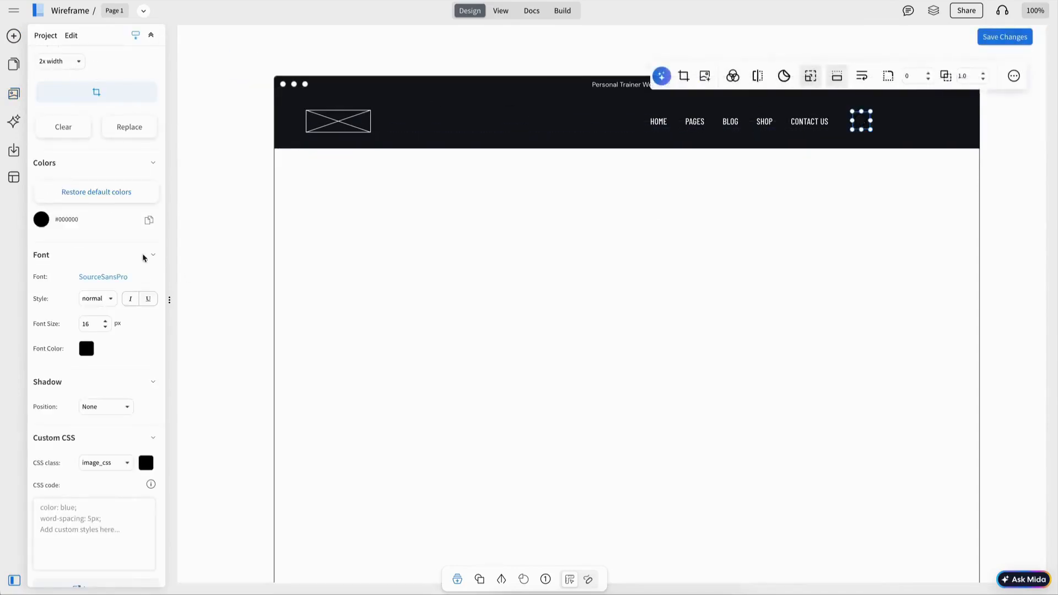
pyautogui.keyDown('shift'); pyautogui.click(354, 124); pyautogui.keyUp('shift')
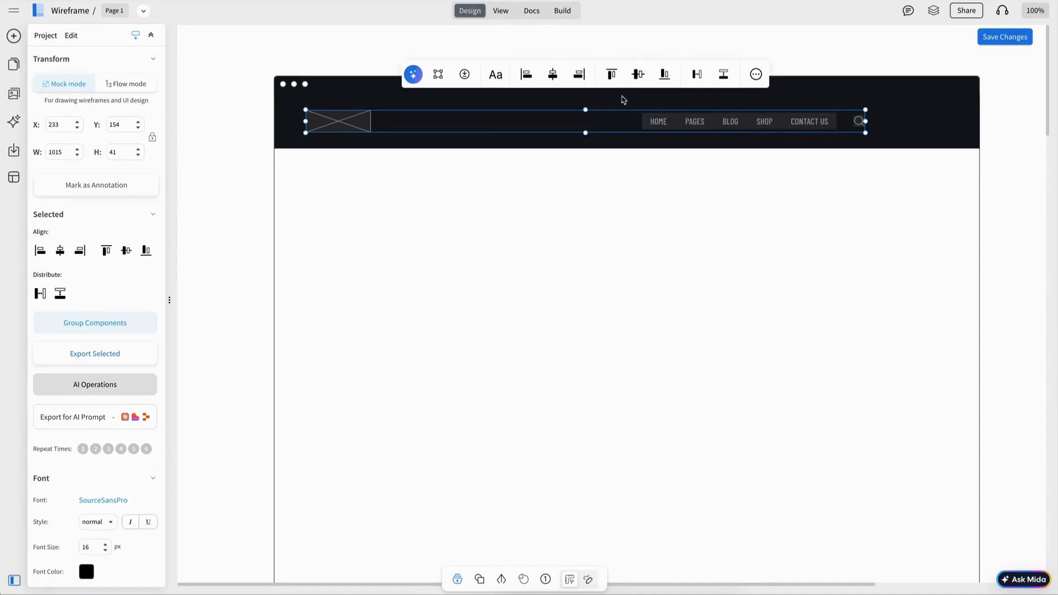
pyautogui.click(241, 138)
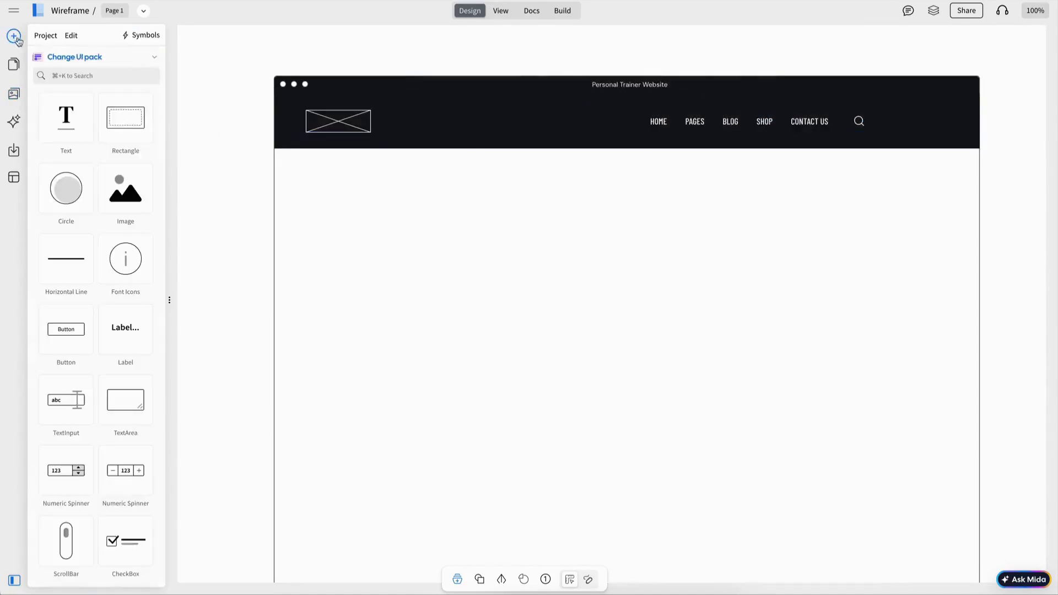
# - Add a 100 × 40 Button component below the header's right part and set its border style to none
pyautogui.moveTo(81, 328); pyautogui.dragTo(837, 265)
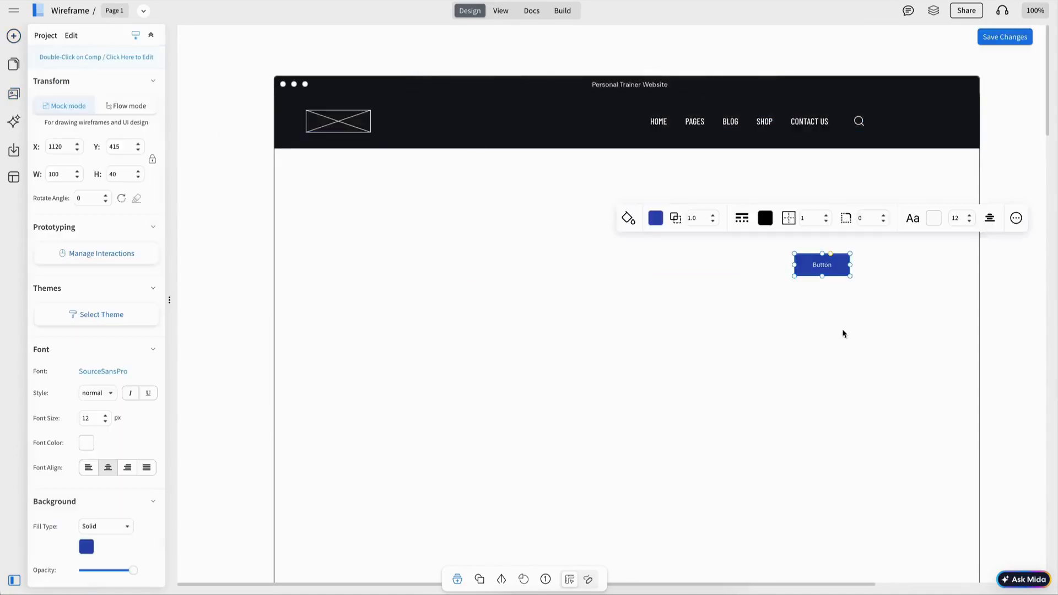
pyautogui.click(872, 266)
pyautogui.click(826, 265)
pyautogui.click(742, 218)
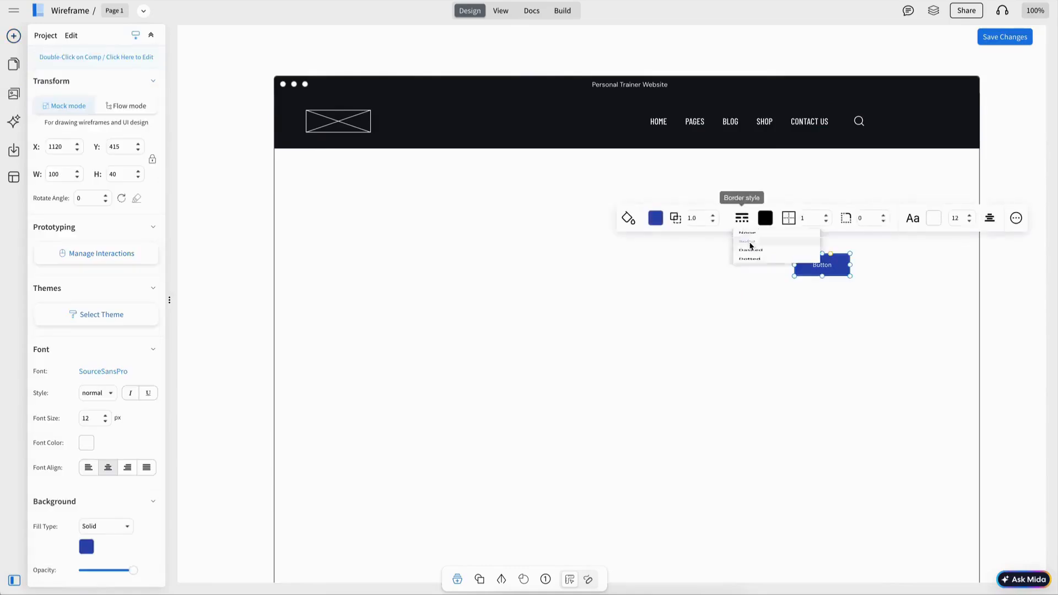
pyautogui.click(750, 242)
# - Label the button "GET A QUOTE" in the DM Sans font and widen it to 128
pyautogui.click(92, 373)
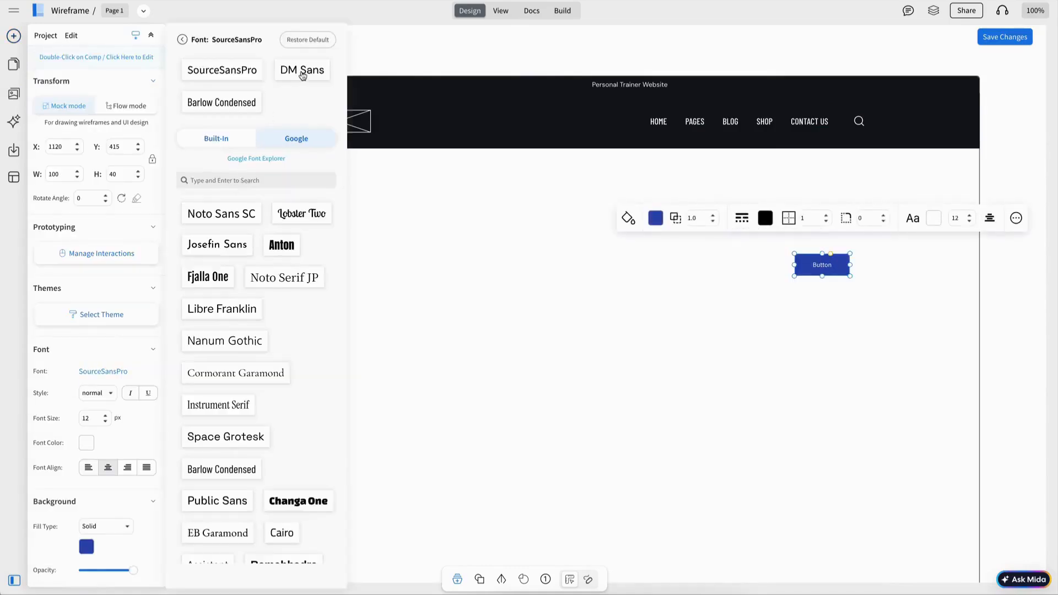
pyautogui.click(302, 70)
pyautogui.doubleClick(823, 268)
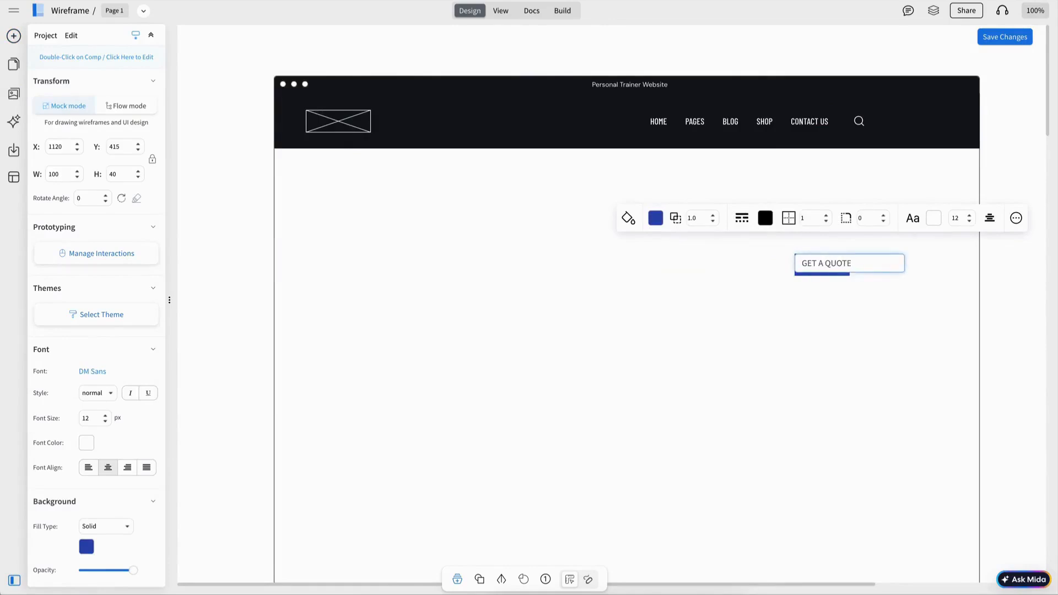
pyautogui.press('Return')
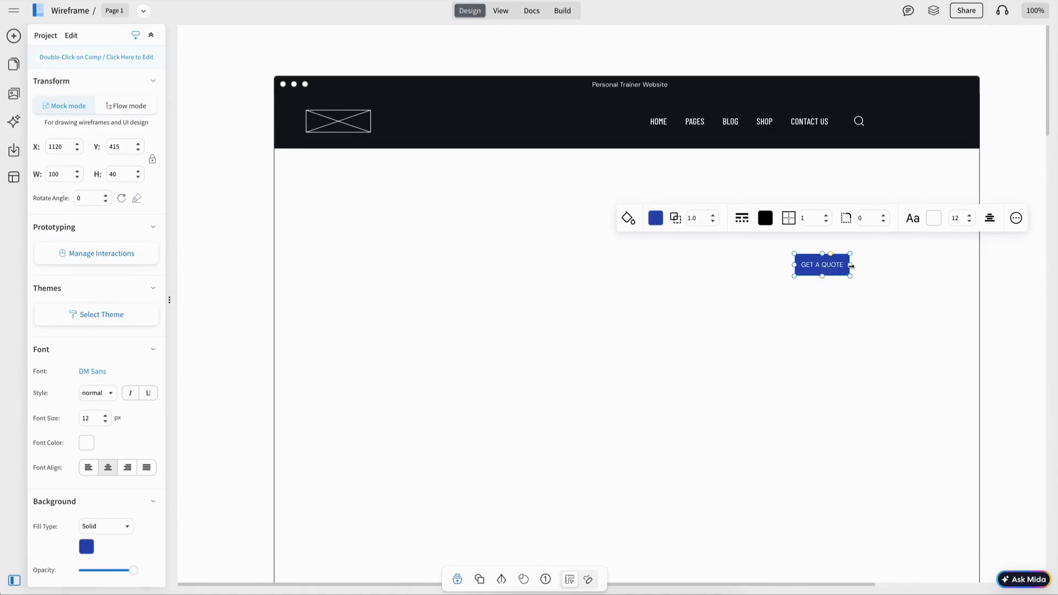
pyautogui.moveTo(851, 266); pyautogui.dragTo(865, 266)
# - Try the Barlow Condensed font on the GET A QUOTE button and undo the change
pyautogui.click(92, 372)
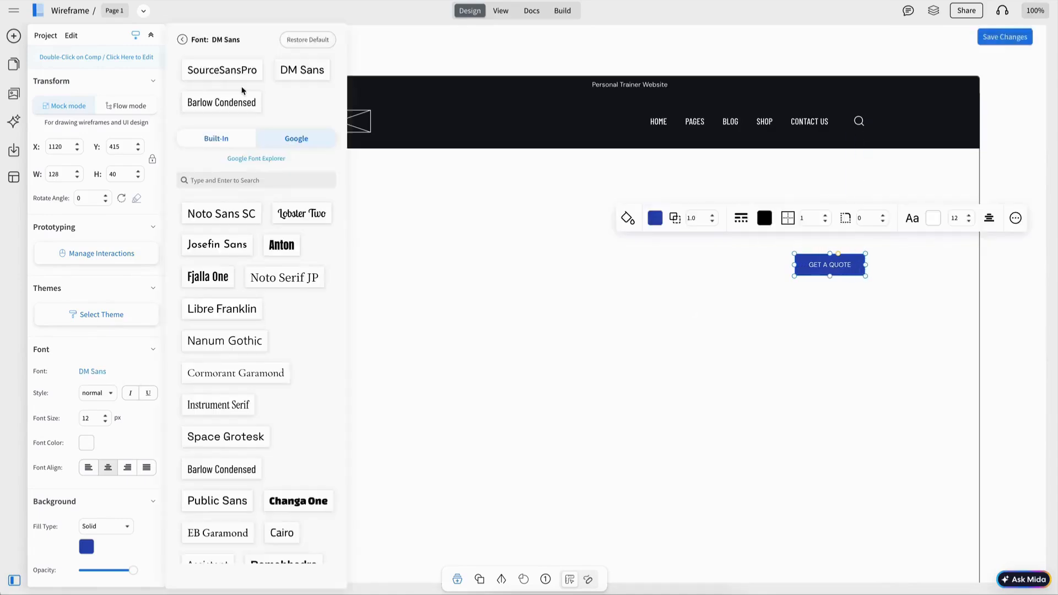
pyautogui.click(230, 105)
pyautogui.hotkey('ctrl', 'z')
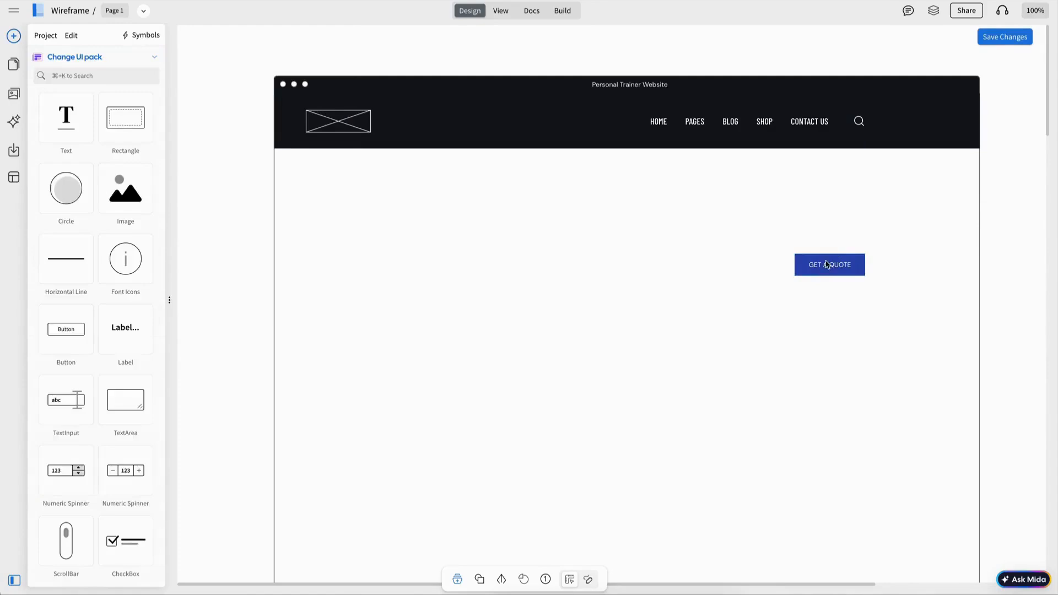
# - Set the GET A QUOTE button's text to font style 500 and font size 14 px
pyautogui.click(826, 261)
pyautogui.click(106, 416)
pyautogui.click(106, 416)
pyautogui.click(106, 416)
pyautogui.click(105, 416)
pyautogui.click(105, 397)
pyautogui.click(101, 470)
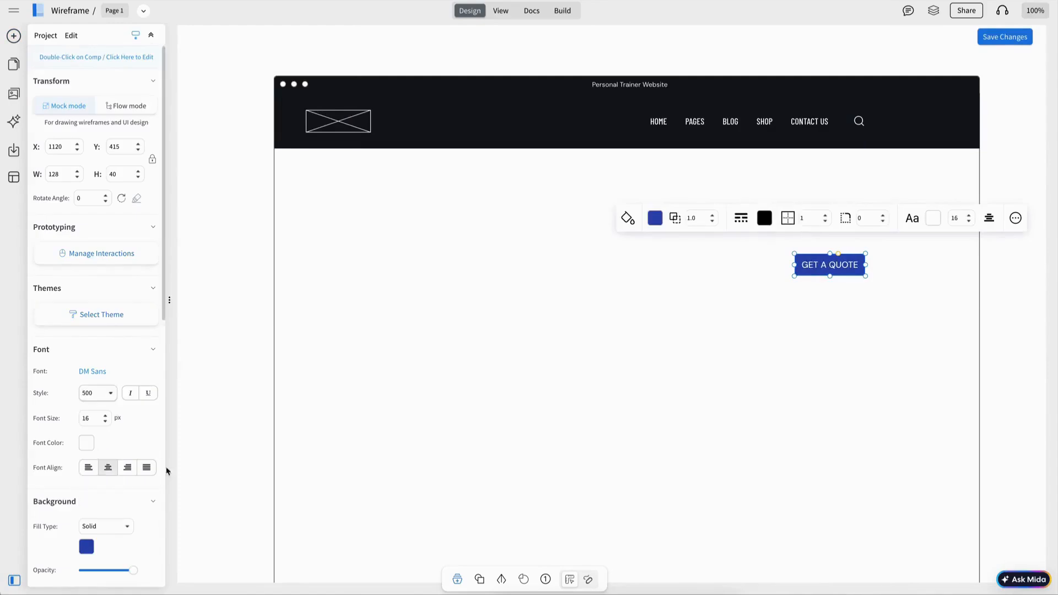
pyautogui.click(106, 422)
pyautogui.click(105, 422)
pyautogui.click(882, 270)
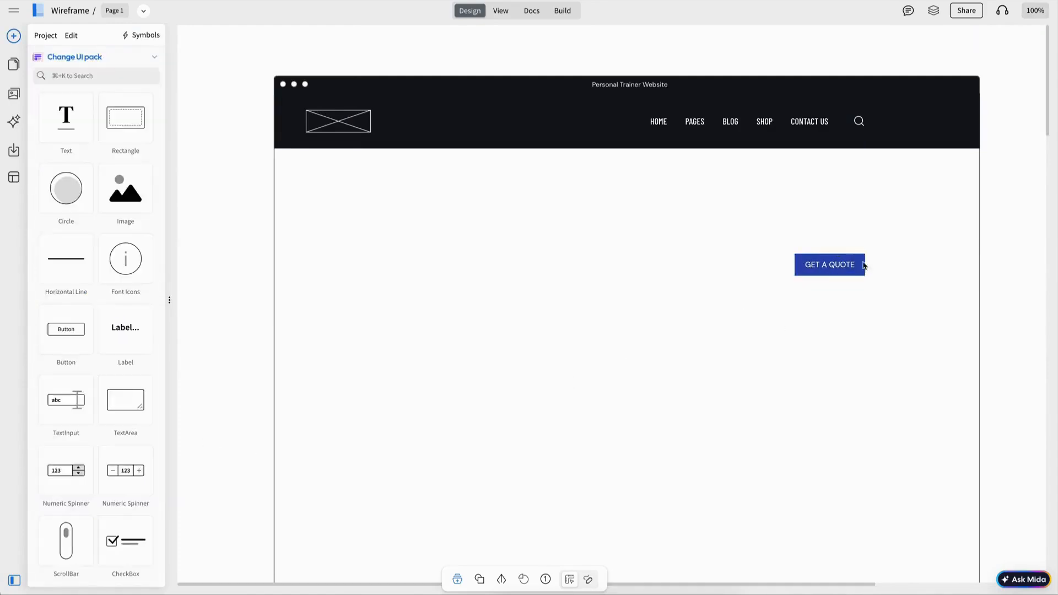
# - Move the GET A QUOTE button to the header's right end and adjust the spacing of the menu and search icon beside it
pyautogui.click(830, 264)
pyautogui.moveTo(794, 264); pyautogui.dragTo(910, 123)
pyautogui.click(831, 126)
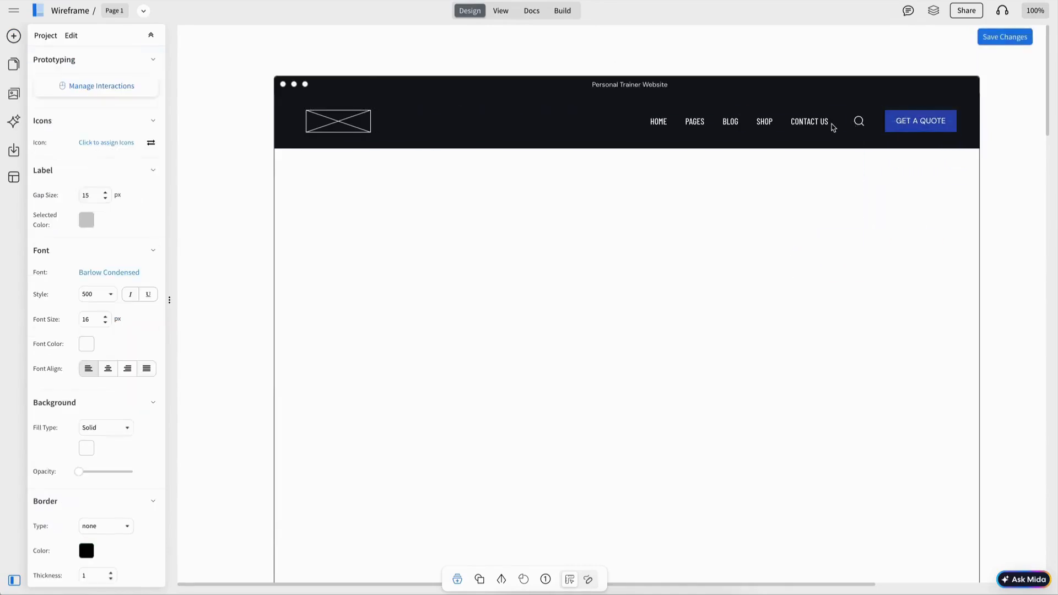
pyautogui.click(861, 122)
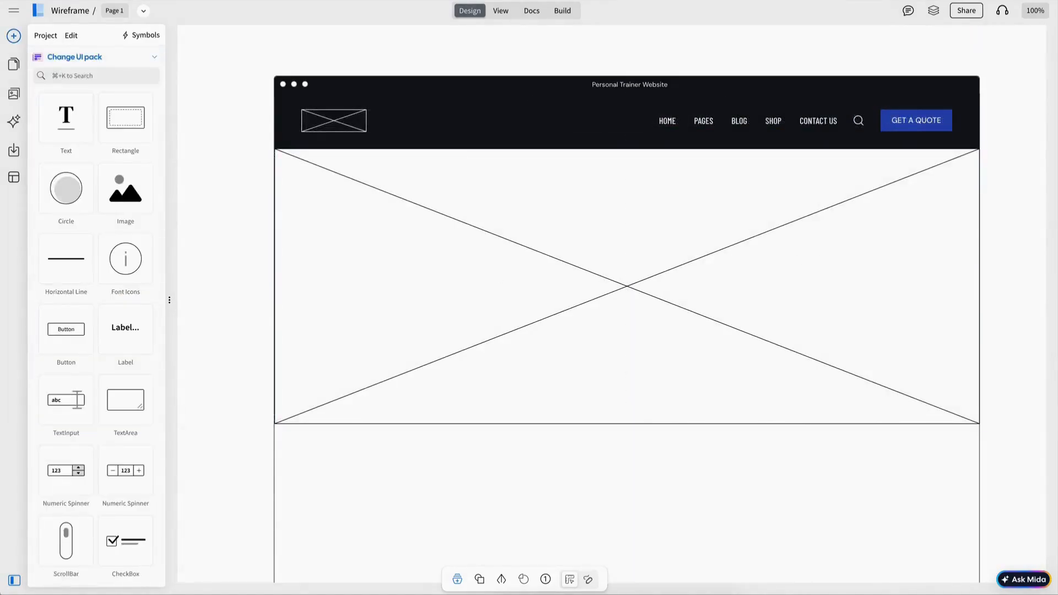
# - Add a centered Barlow Condensed heading over the hero image reading "KEEP YOUR BODY FIT & STRONG" on three lines
pyautogui.moveTo(66, 118); pyautogui.dragTo(546, 263)
pyautogui.write('KEEP YOUR BODY FIT ')
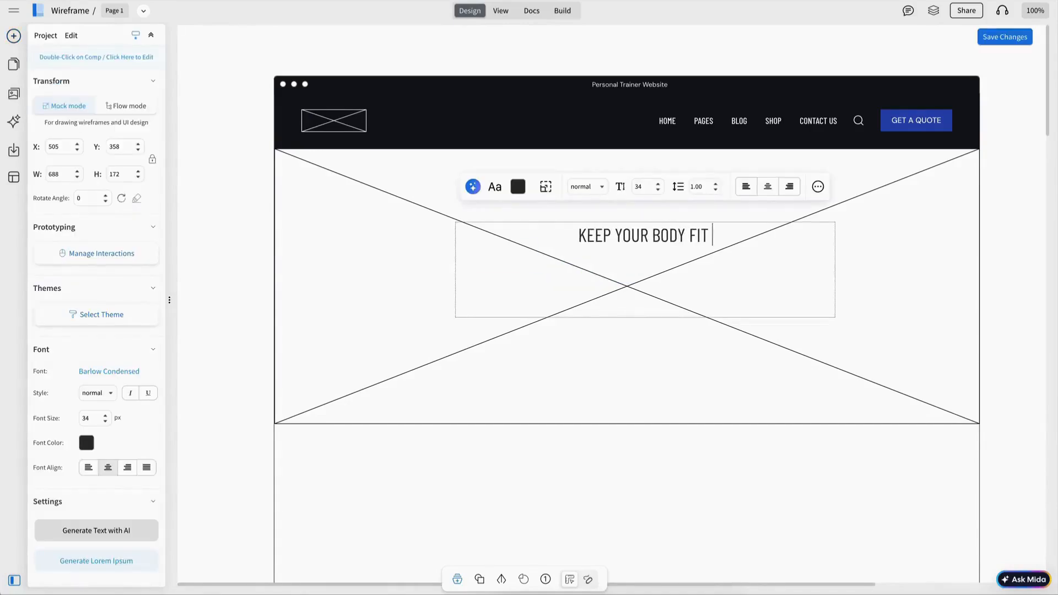
pyautogui.write('&')
pyautogui.press('BackSpace')
pyautogui.press('BackSpace')
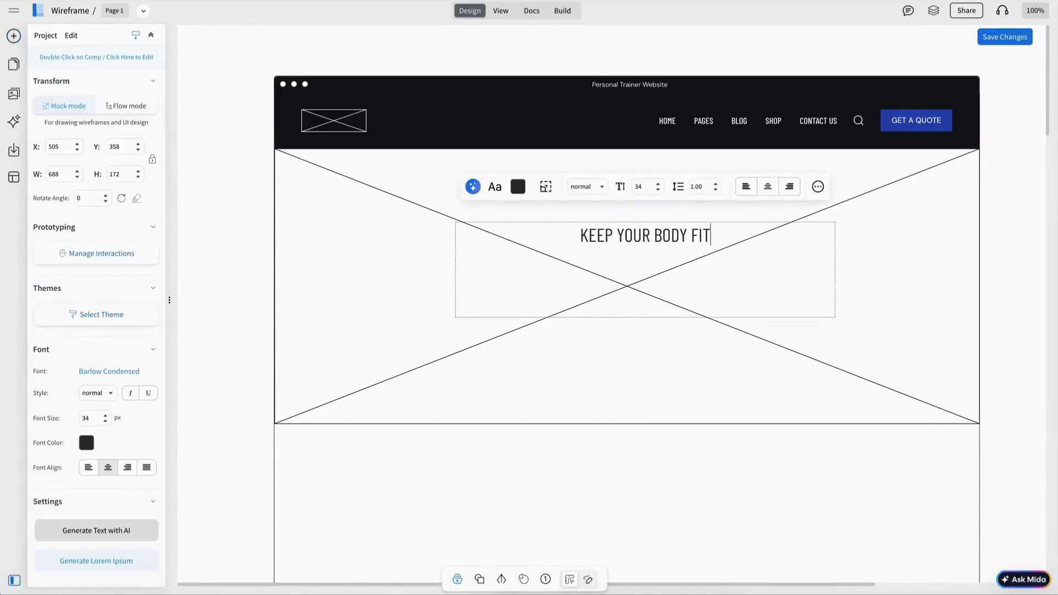
# - Set the hero heading's font size to 60, move it upward in the hero and make its text box taller
pyautogui.doubleClick(638, 187)
pyautogui.write('40')
pyautogui.press('Return')
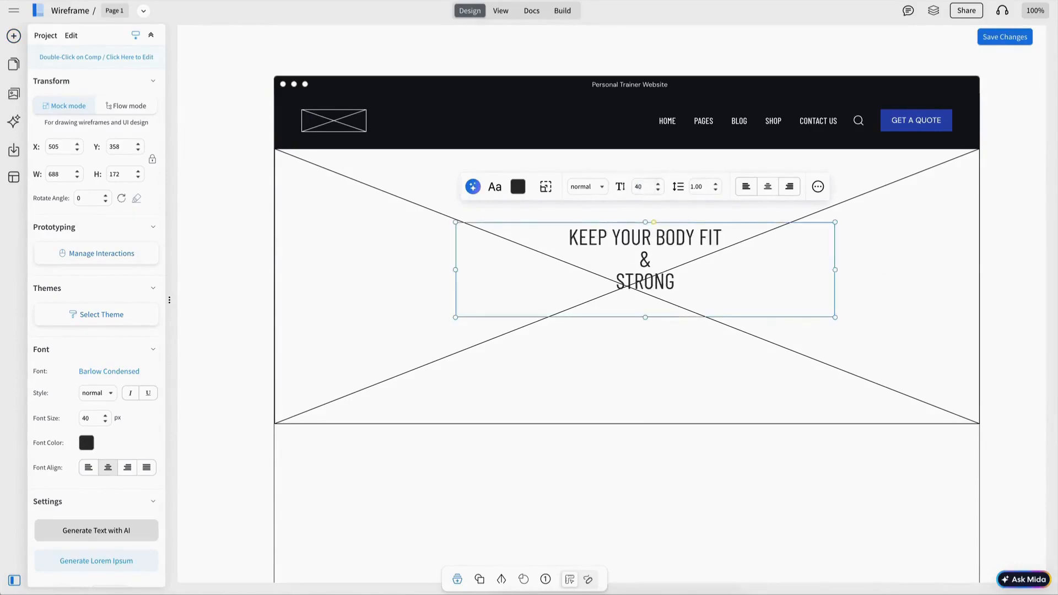
pyautogui.write('60')
pyautogui.press('Return')
pyautogui.moveTo(646, 264); pyautogui.dragTo(618, 240)
pyautogui.moveTo(619, 293); pyautogui.dragTo(618, 325)
# - Format the hero heading with line height 1.20, a near-black font color and font style 500
pyautogui.click(688, 159)
pyautogui.click(688, 159)
pyautogui.click(87, 443)
pyautogui.click(115, 504)
pyautogui.click(98, 393)
pyautogui.click(106, 471)
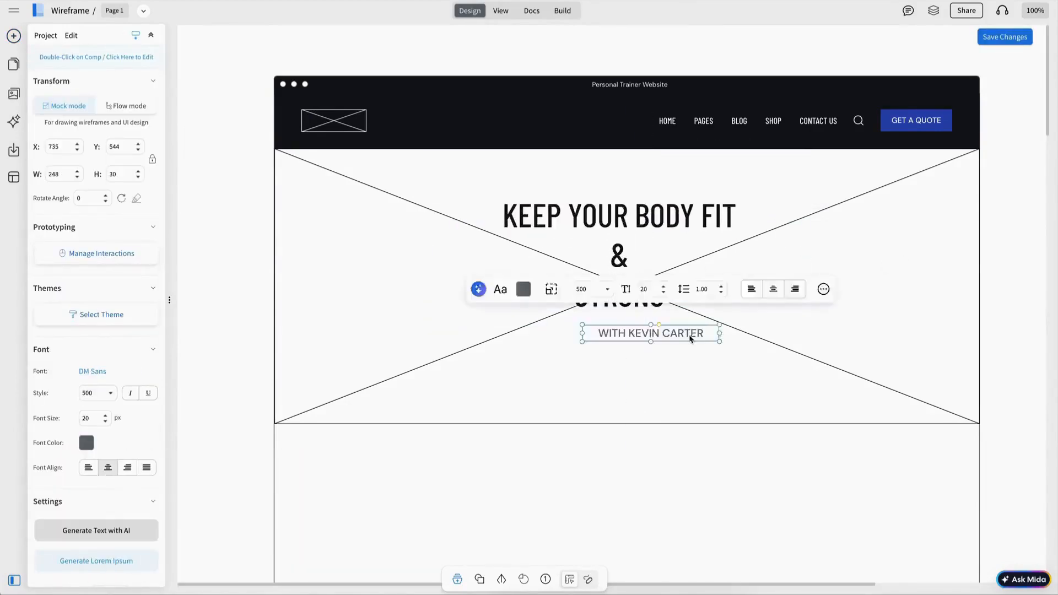
# - Center the subtitle below the hero heading and align both texts to the middle of the hero image
pyautogui.moveTo(690, 337); pyautogui.dragTo(666, 336)
pyautogui.click(685, 296)
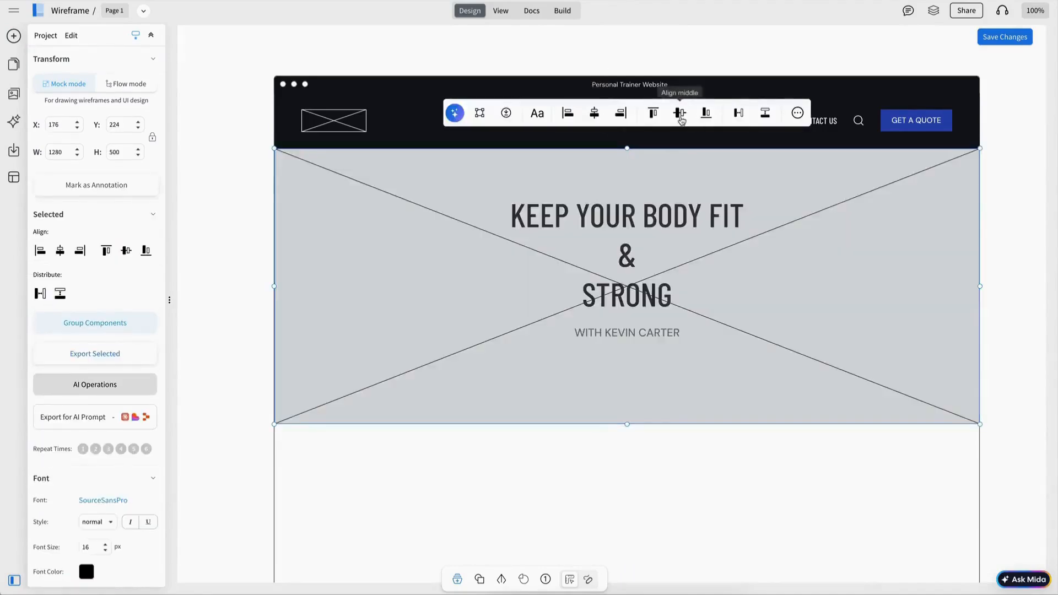
pyautogui.click(681, 116)
pyautogui.click(719, 252)
pyautogui.hotkey('ctrl', 'shift', 'g')
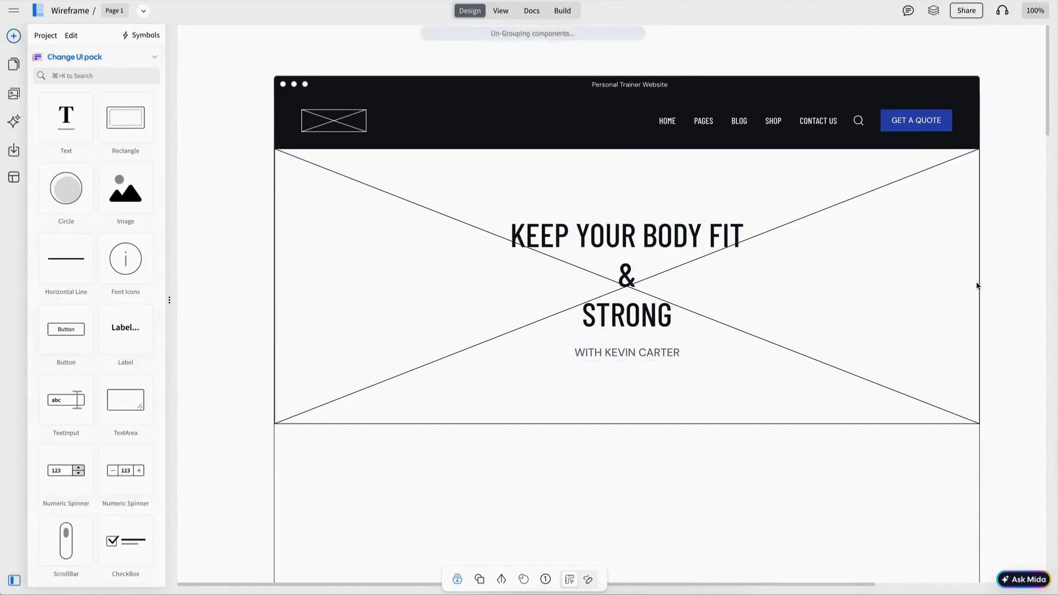
pyautogui.click(486, 362)
pyautogui.keyDown('shift'); pyautogui.click(608, 470); pyautogui.keyUp('shift')
pyautogui.click(594, 39)
pyautogui.click(237, 193)
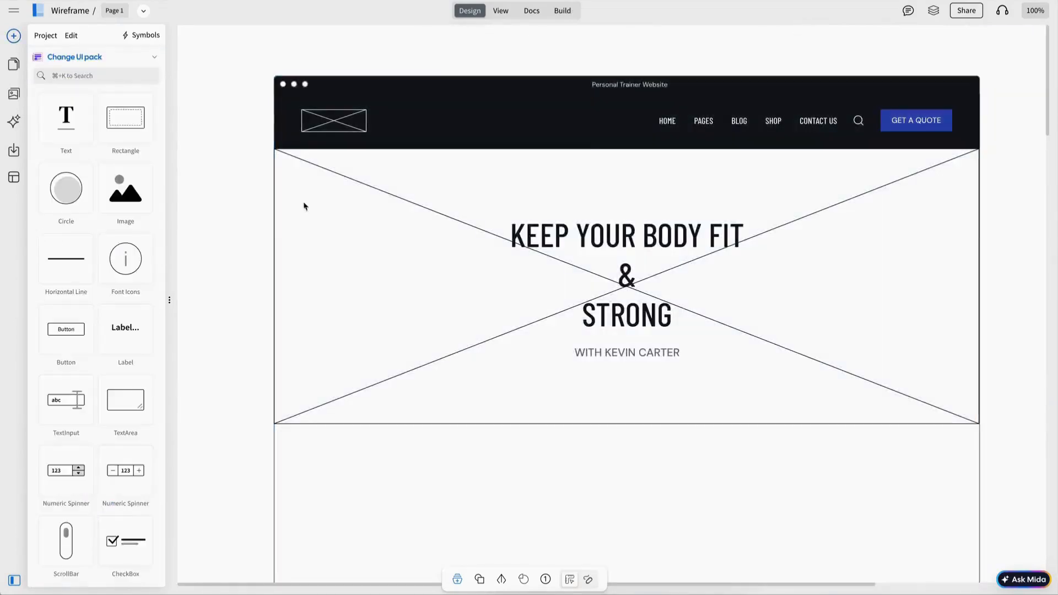
# - Find a Facebook icon, place it in the hero image's lower-left corner and duplicate it three times
pyautogui.click(13, 94)
pyautogui.click(61, 116)
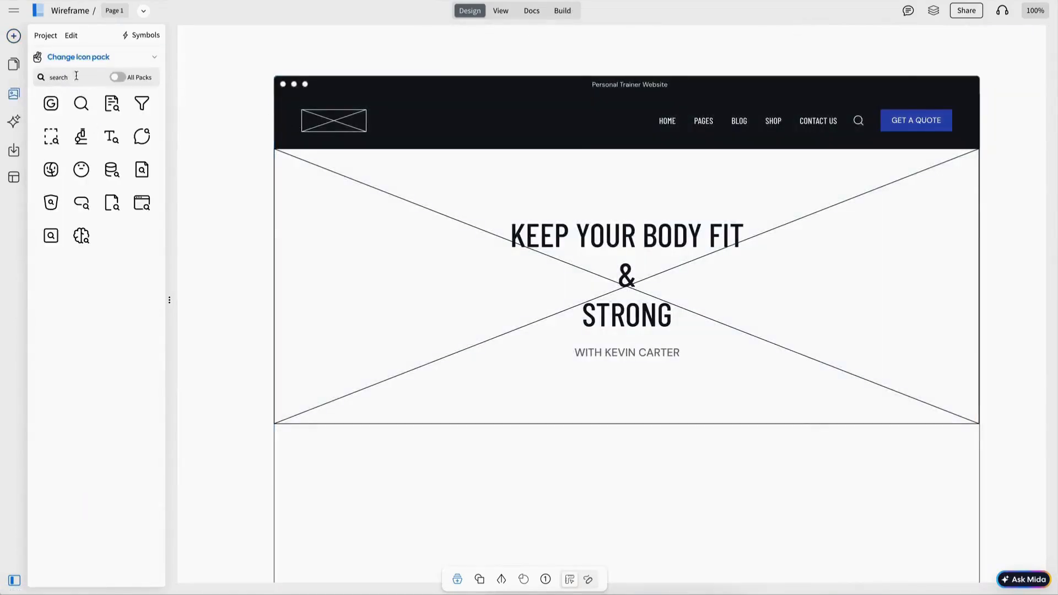
pyautogui.write('facebook')
pyautogui.click(50, 104)
pyautogui.moveTo(214, 63); pyautogui.dragTo(383, 405)
pyautogui.hotkey('ctrl', 'd')
pyautogui.hotkey('ctrl', 'd')
pyautogui.hotkey('ctrl', 'd')
# - Align the four Facebook icons in a row and distribute them evenly with horizontal spacing
pyautogui.keyDown('shift'); pyautogui.click(358, 404); pyautogui.keyUp('shift')
pyautogui.keyDown('shift'); pyautogui.click(333, 405); pyautogui.keyUp('shift')
pyautogui.keyDown('shift'); pyautogui.click(311, 405); pyautogui.keyUp('shift')
pyautogui.click(127, 251)
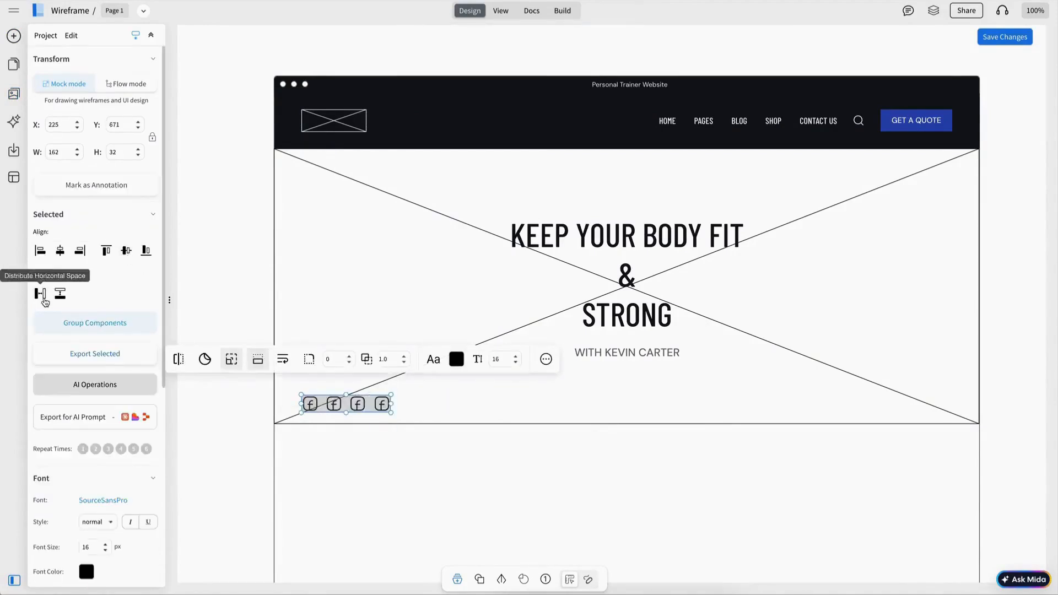
pyautogui.click(41, 294)
pyautogui.click(237, 405)
# - Replace the second, third and fourth Facebook icons with Instagram, Pinterest and YouTube icons
pyautogui.click(334, 405)
pyautogui.click(97, 309)
pyautogui.click(76, 78)
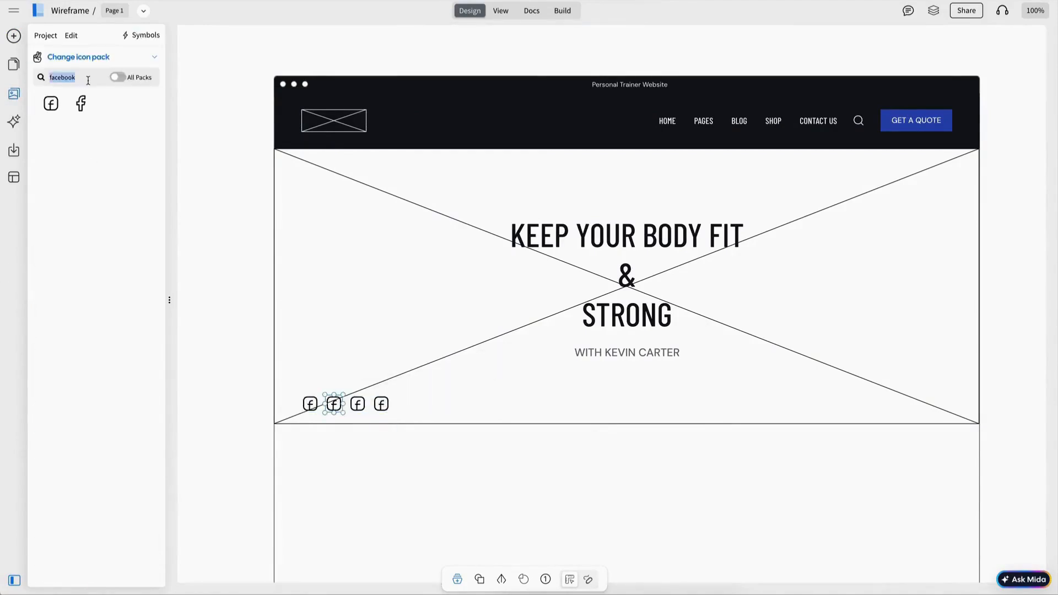
pyautogui.click(50, 103)
pyautogui.click(358, 404)
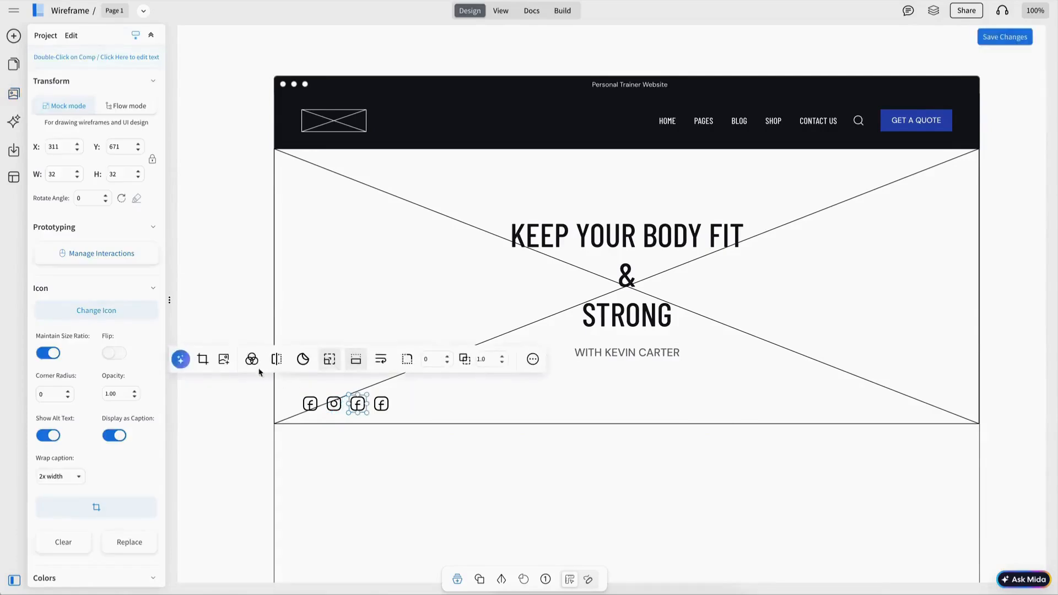
pyautogui.click(97, 310)
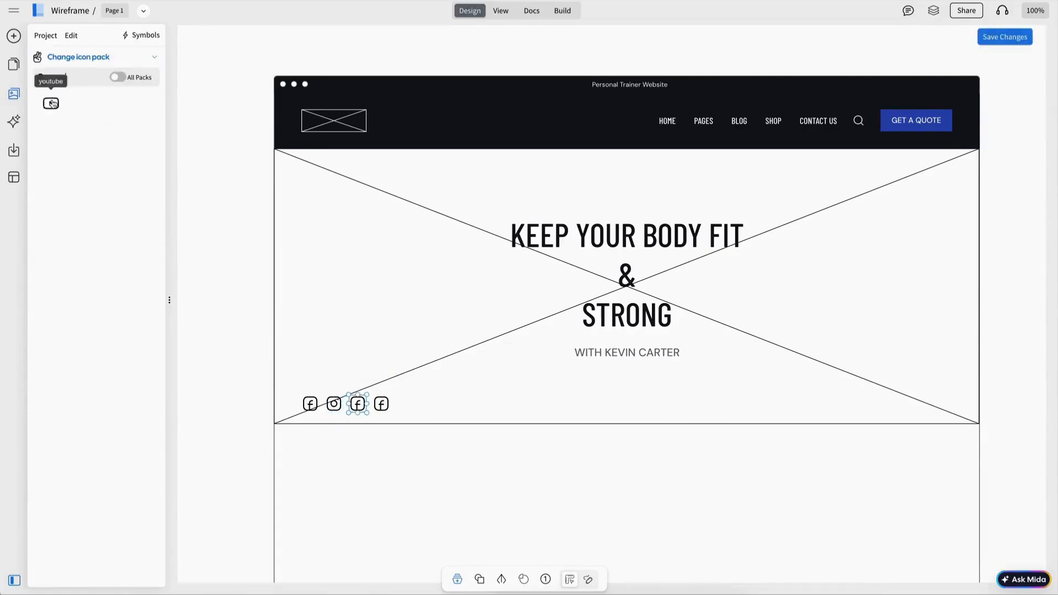
pyautogui.click(51, 103)
# - Resize the four social icons to a height of 24 and distribute them evenly in their row
pyautogui.moveTo(220, 385); pyautogui.dragTo(480, 431)
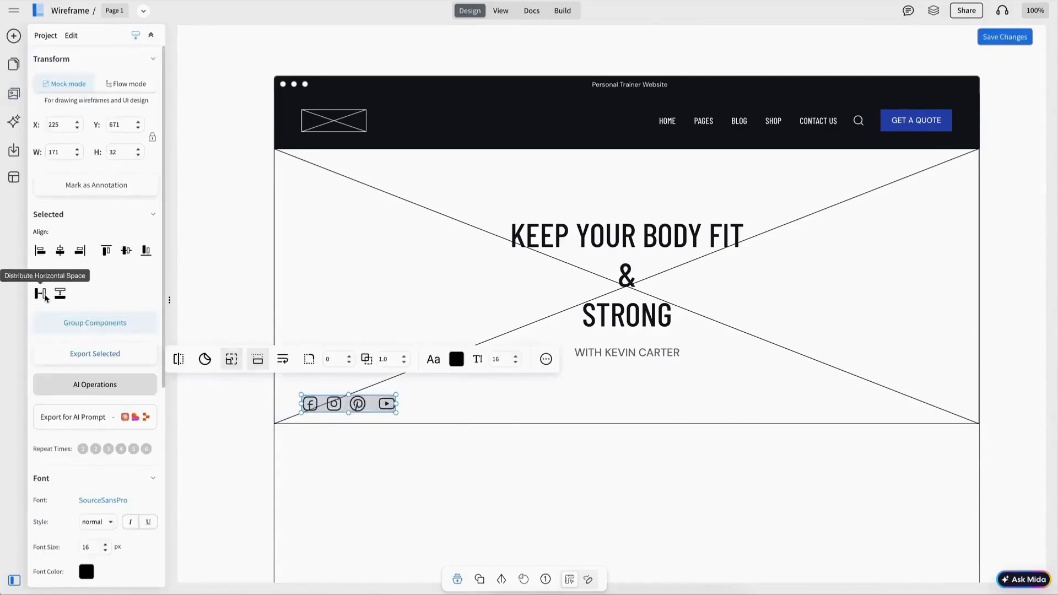
pyautogui.click(41, 294)
pyautogui.click(307, 403)
pyautogui.click(97, 310)
pyautogui.click(333, 403)
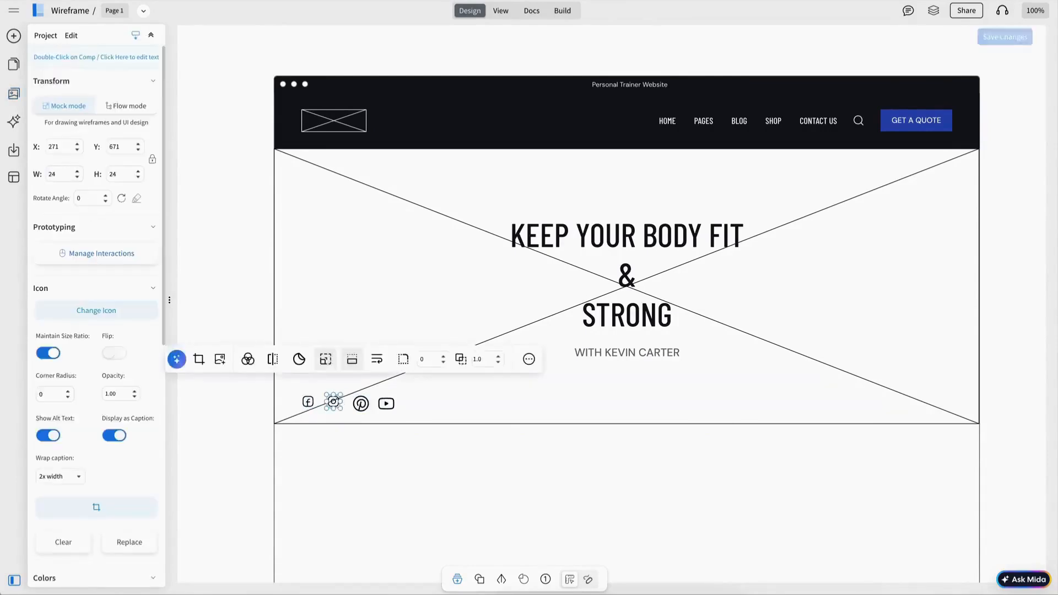
pyautogui.click(361, 404)
pyautogui.click(386, 403)
pyautogui.click(97, 310)
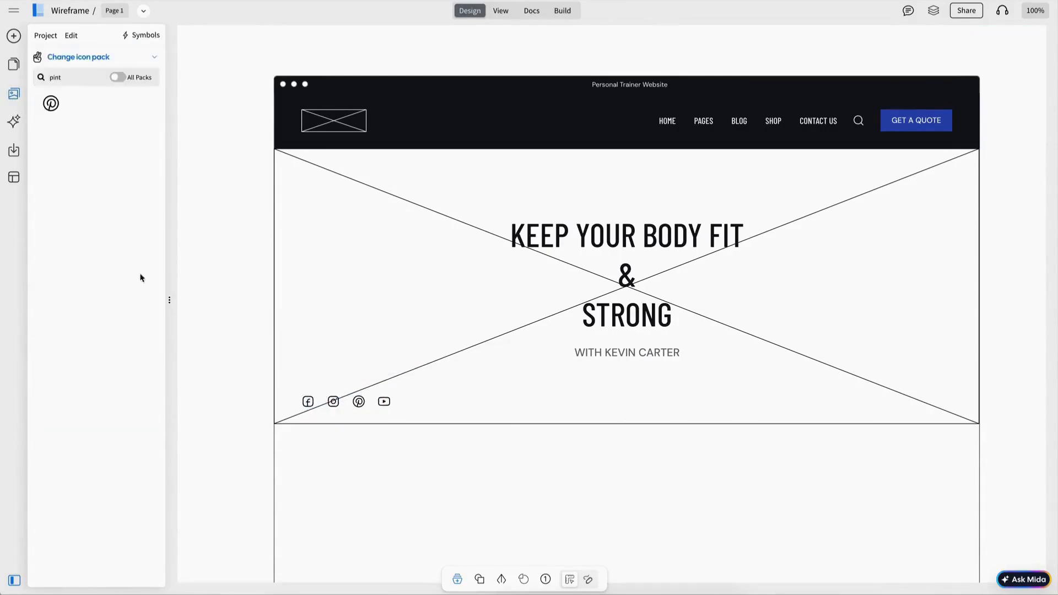
pyautogui.moveTo(205, 359); pyautogui.dragTo(445, 415)
pyautogui.click(40, 293)
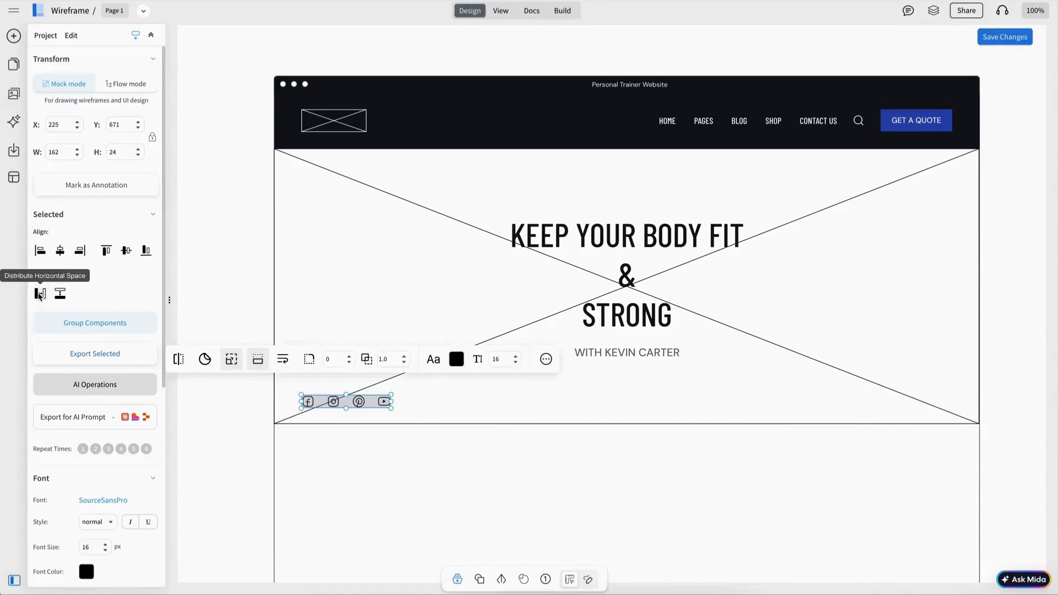
pyautogui.click(358, 404)
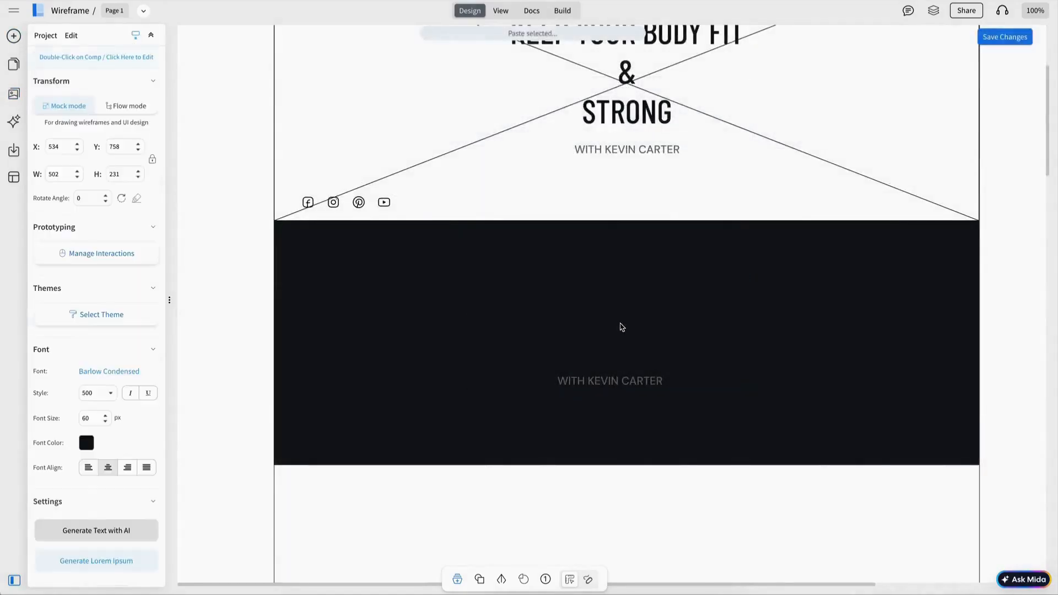
# - Set the font color of the copied heading in the dark section below the hero to white
pyautogui.click(483, 204)
pyautogui.click(493, 243)
pyautogui.click(606, 378)
pyautogui.click(614, 291)
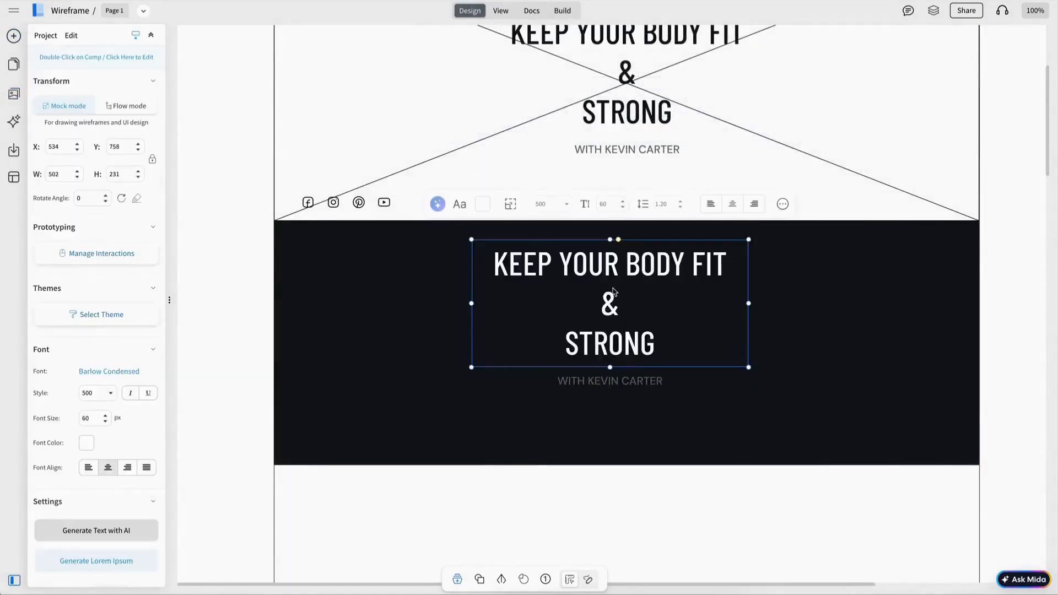
# - Set the copied heading's font size to 24, move it to the dark section's right side and shrink its text box
pyautogui.doubleClick(603, 204)
pyautogui.write('24')
pyautogui.press('Return')
pyautogui.moveTo(616, 284); pyautogui.dragTo(800, 343)
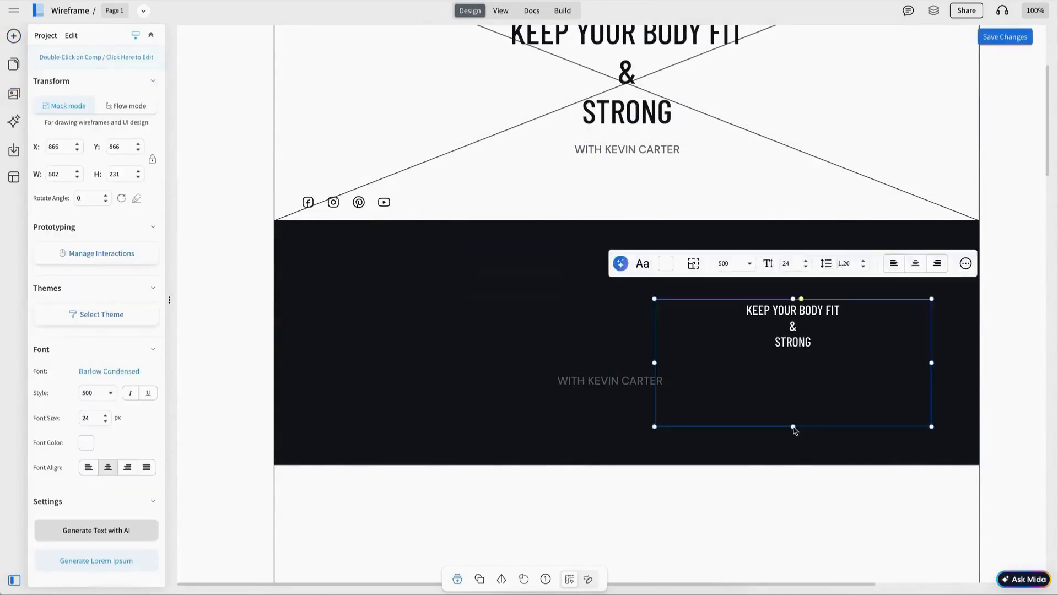
pyautogui.moveTo(793, 427); pyautogui.dragTo(687, 355)
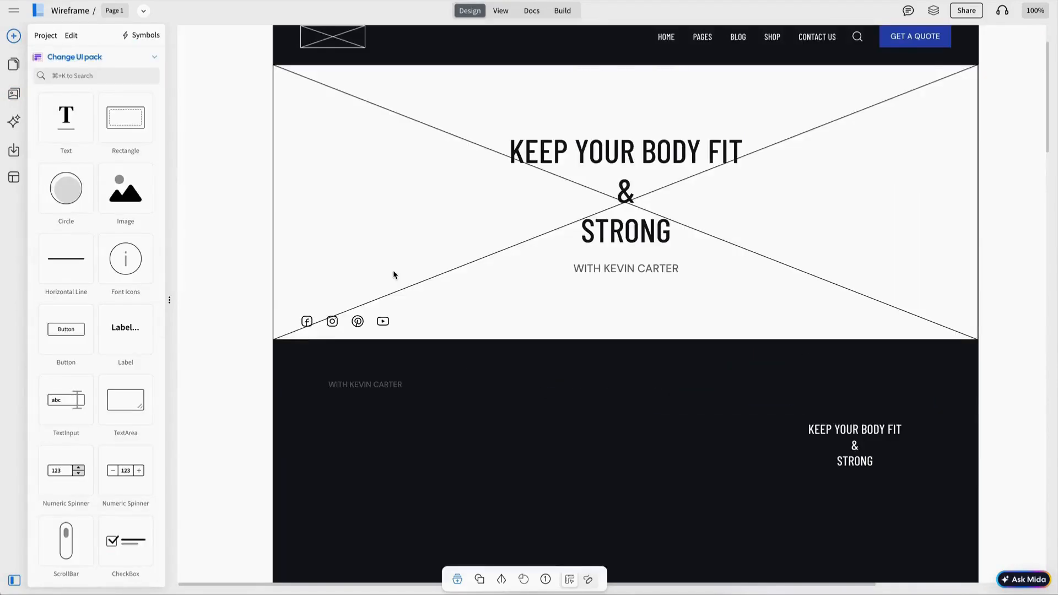
# - Turn the copied subtitle in the dark section into a light grey "WHAT WE DO" label
pyautogui.click(378, 388)
pyautogui.click(267, 343)
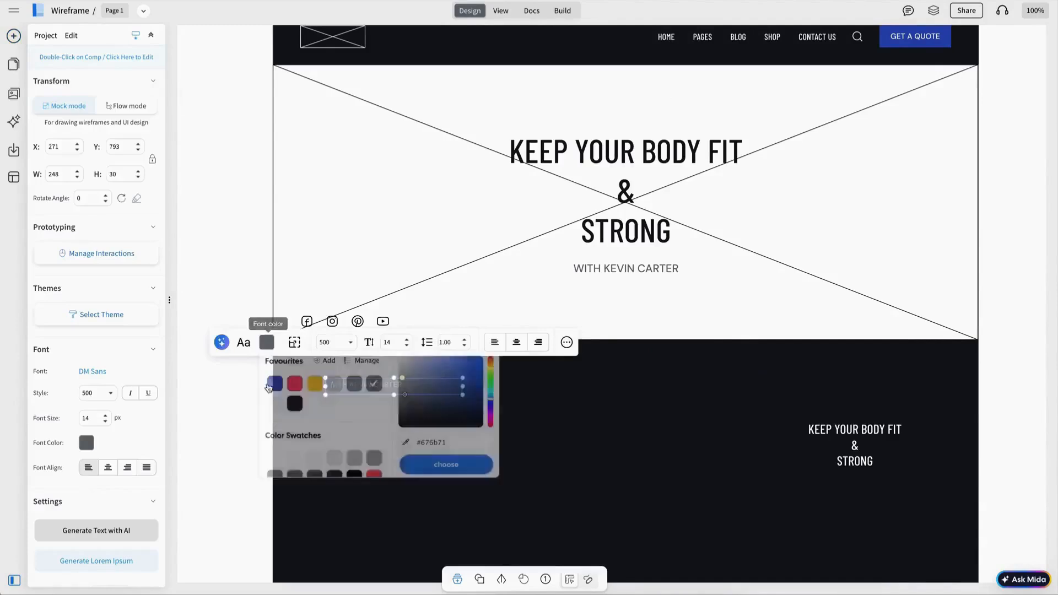
pyautogui.click(275, 382)
pyautogui.click(486, 307)
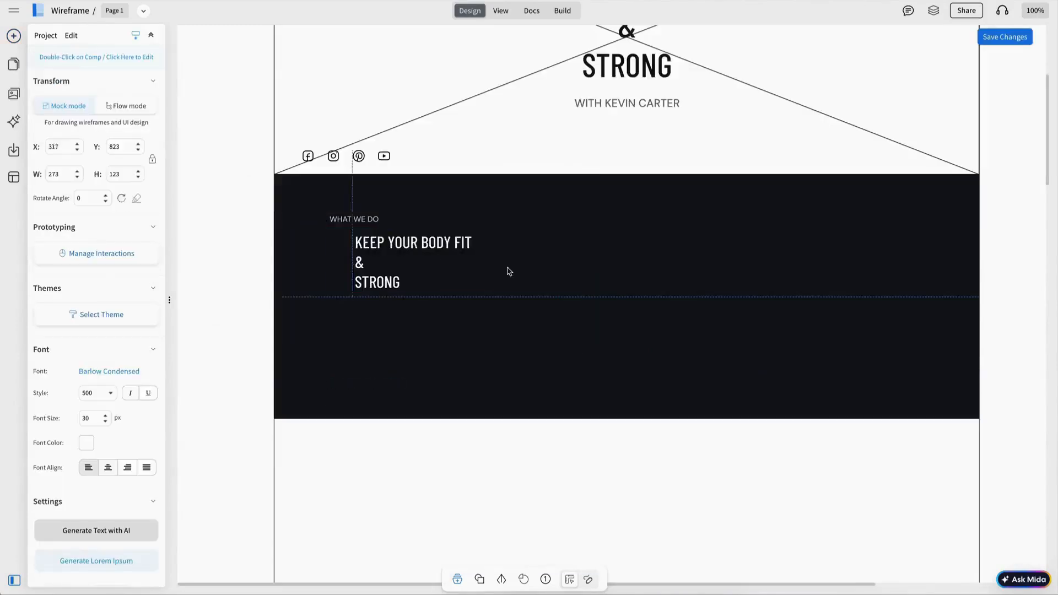
# - Change the dark section's heading to "FULL-SERVICE FITNESS CLUB & GYM" at font size 34 and reduce its text box height to 95
pyautogui.doubleClick(423, 263)
pyautogui.write('FULL ')
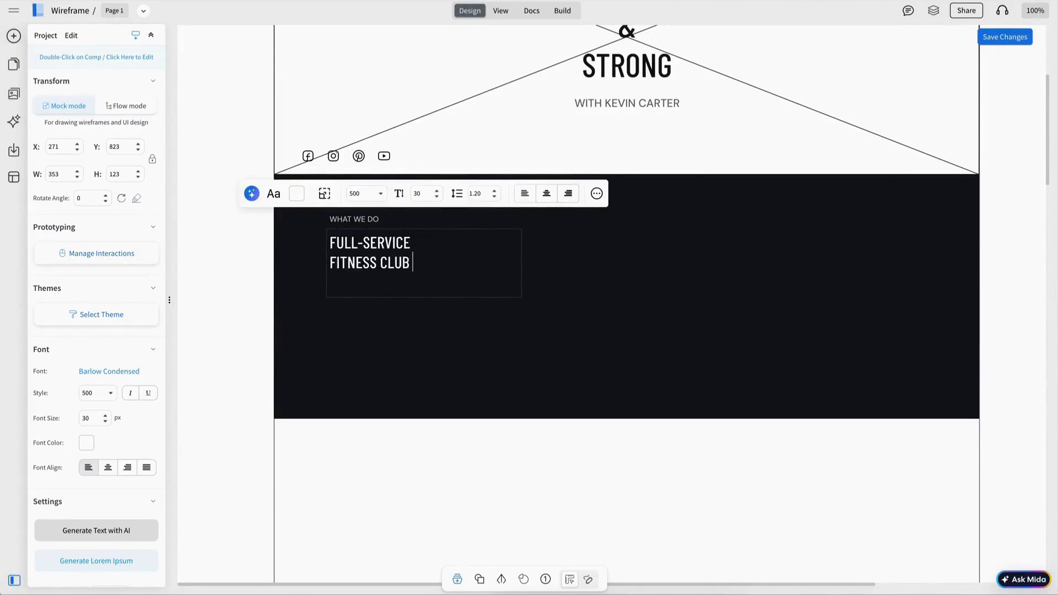
pyautogui.write(' GYM')
pyautogui.doubleClick(428, 195)
pyautogui.write('34')
pyautogui.press('Return')
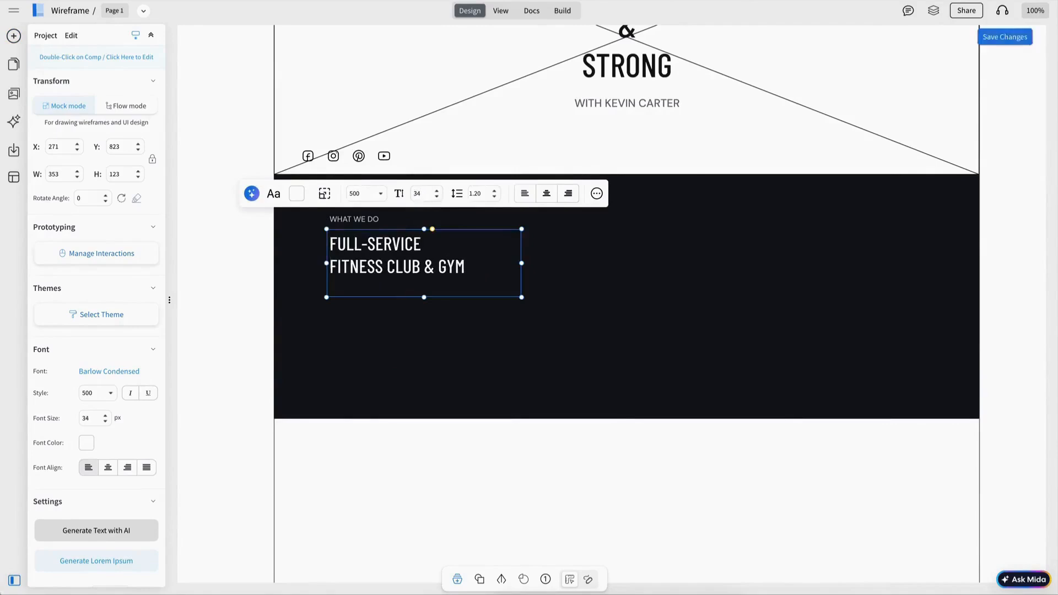
pyautogui.moveTo(424, 298); pyautogui.dragTo(424, 282)
# - Color the dark section's heading red, then make only its "FULL-SERVICE" line white
pyautogui.click(298, 194)
pyautogui.doubleClick(423, 252)
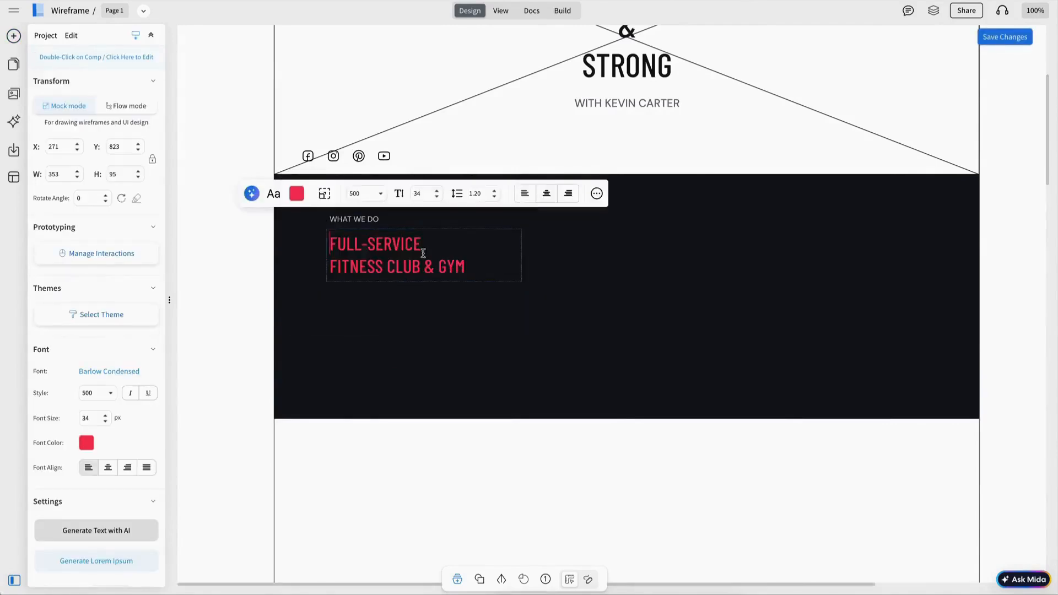
pyautogui.moveTo(423, 246); pyautogui.dragTo(329, 244)
pyautogui.click(546, 272)
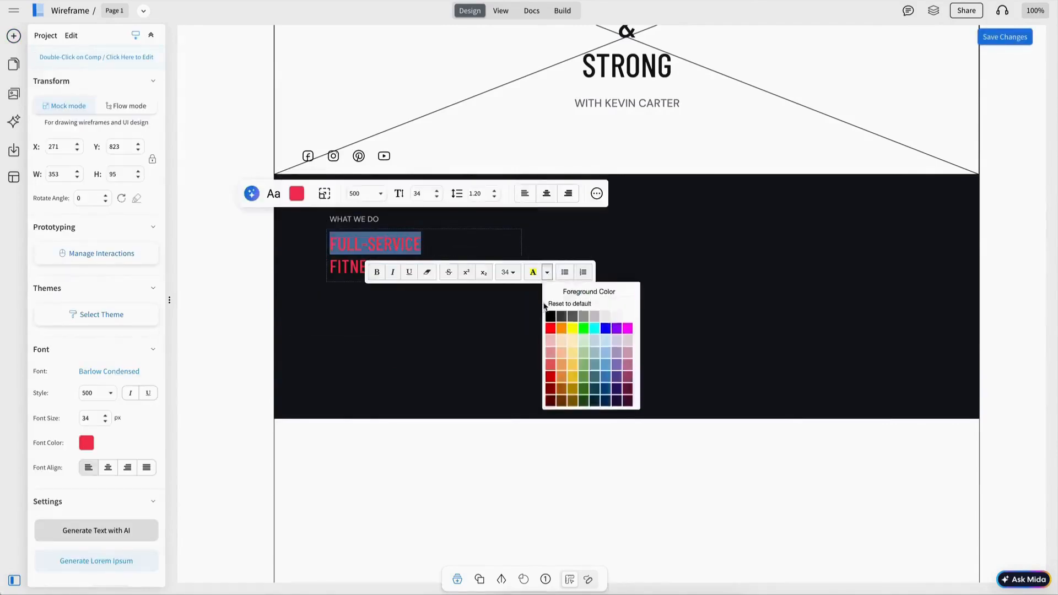
pyautogui.click(628, 316)
pyautogui.click(439, 291)
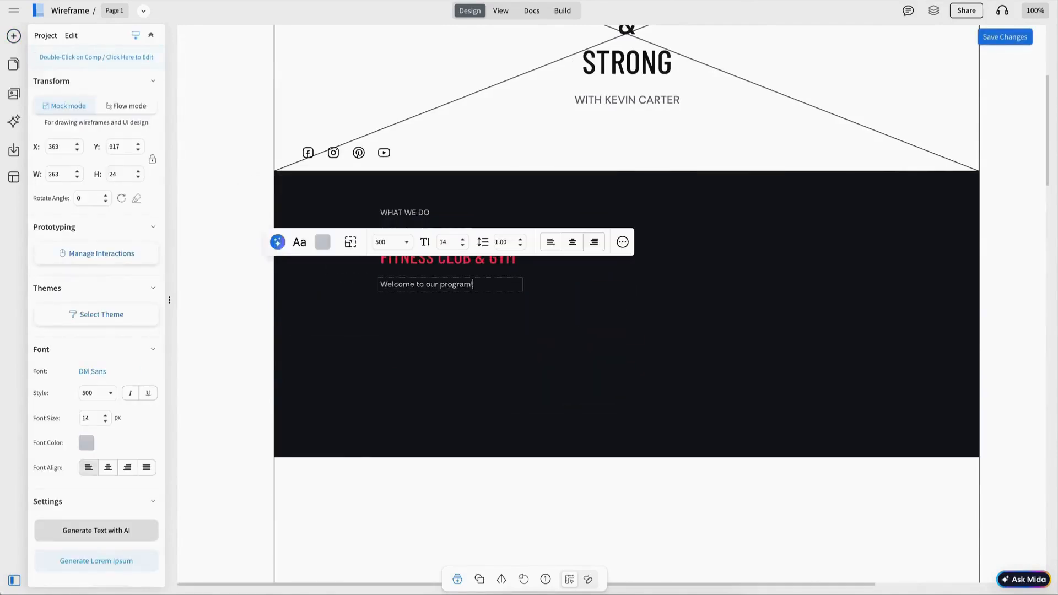
# - Add a grey DM Sans lorem ipsum paragraph 469 wide below "Welcome to our program!" and increase its line height
pyautogui.click(14, 36)
pyautogui.moveTo(64, 118); pyautogui.dragTo(369, 328)
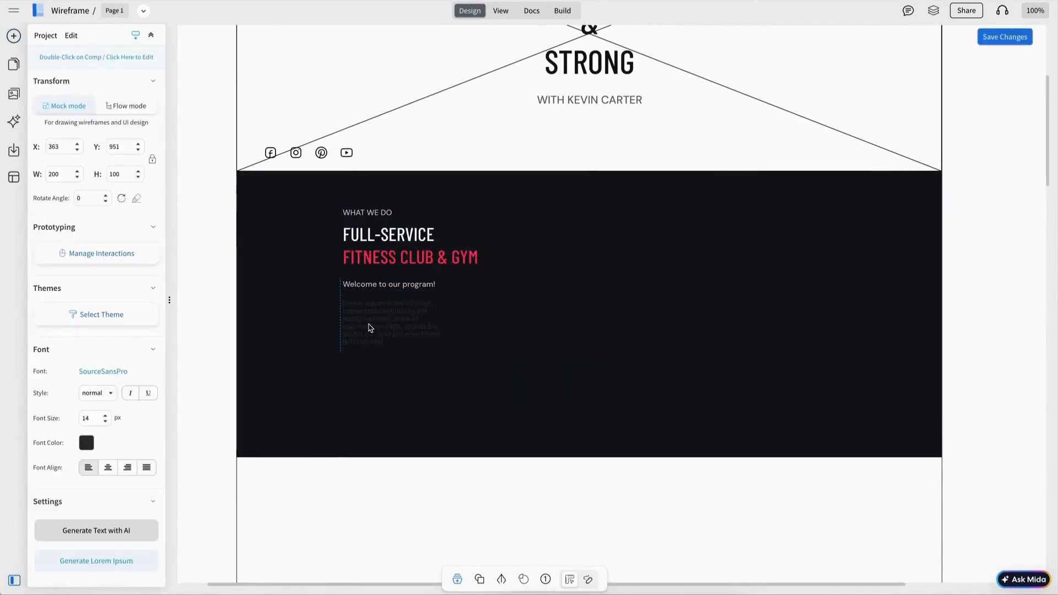
pyautogui.click(86, 443)
pyautogui.click(198, 484)
pyautogui.moveTo(450, 324); pyautogui.dragTo(598, 324)
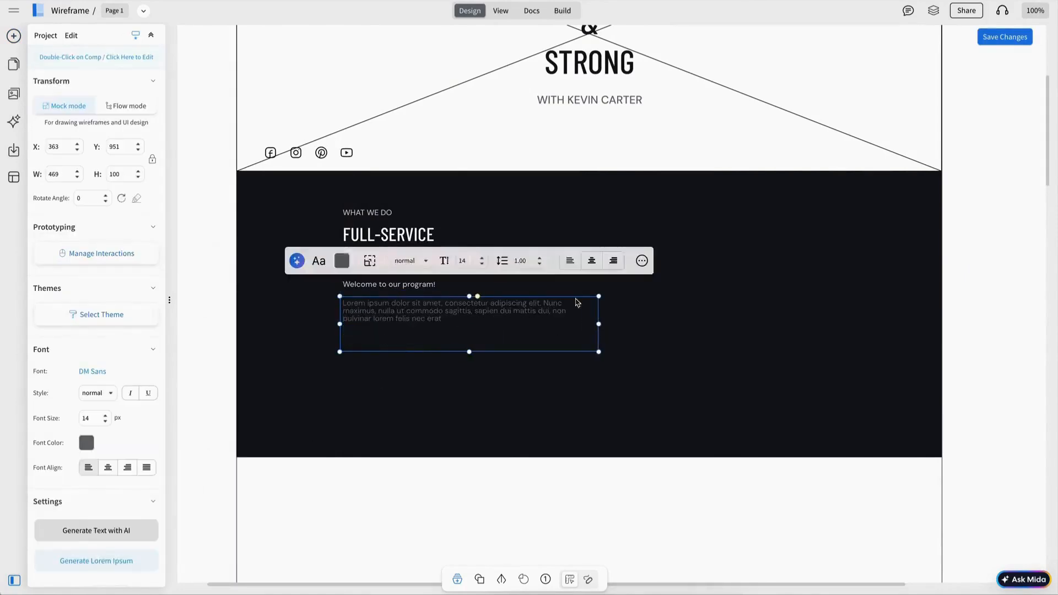
pyautogui.click(540, 258)
pyautogui.click(542, 380)
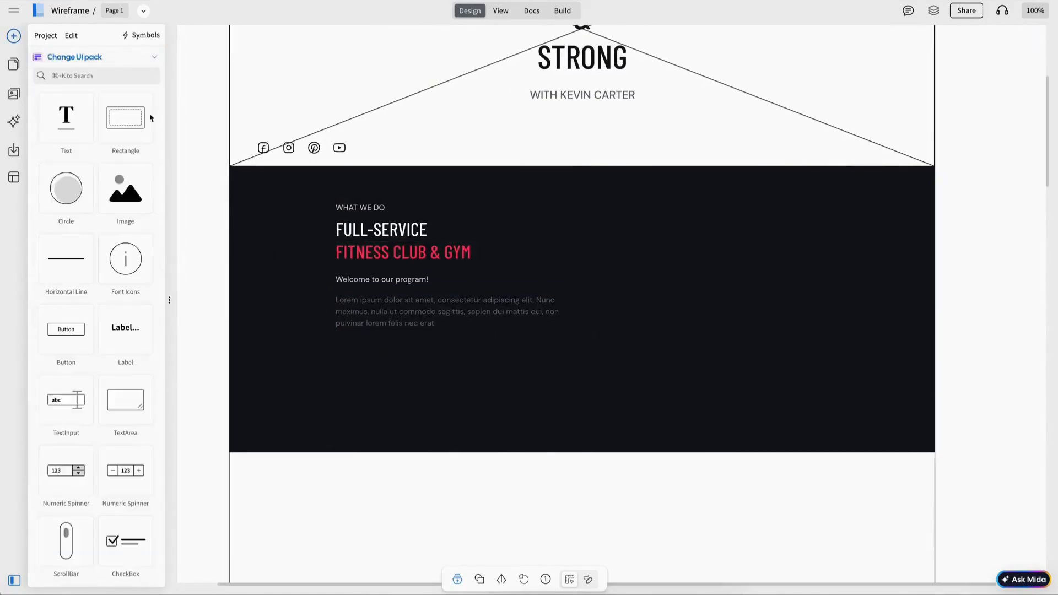
# - Place a 50 by 50 rounded square below the paragraph and fill it slightly lighter than the dark section
pyautogui.moveTo(136, 118); pyautogui.dragTo(425, 416)
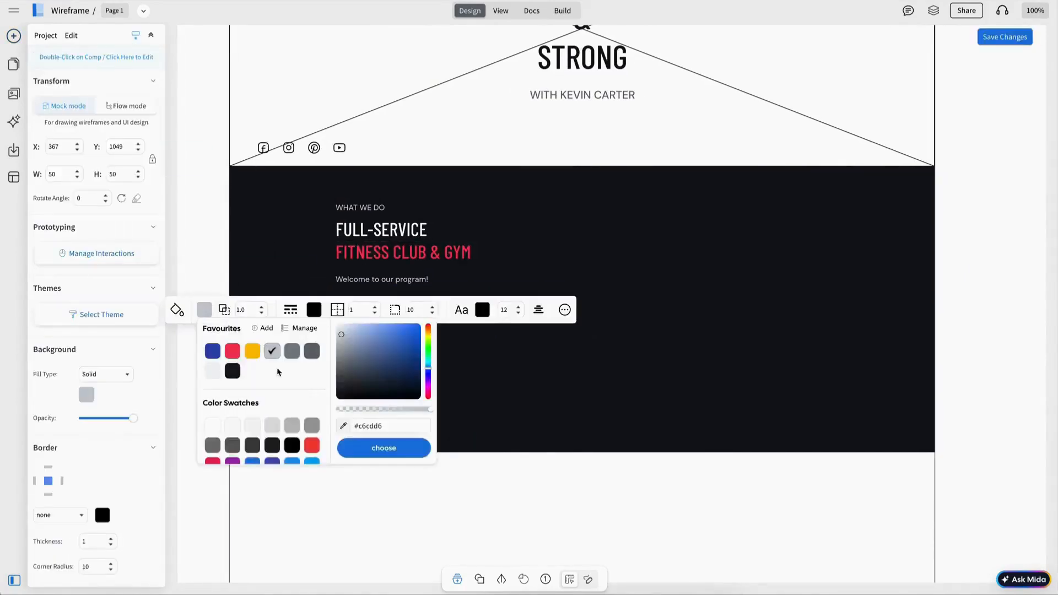
pyautogui.click(236, 369)
pyautogui.click(209, 314)
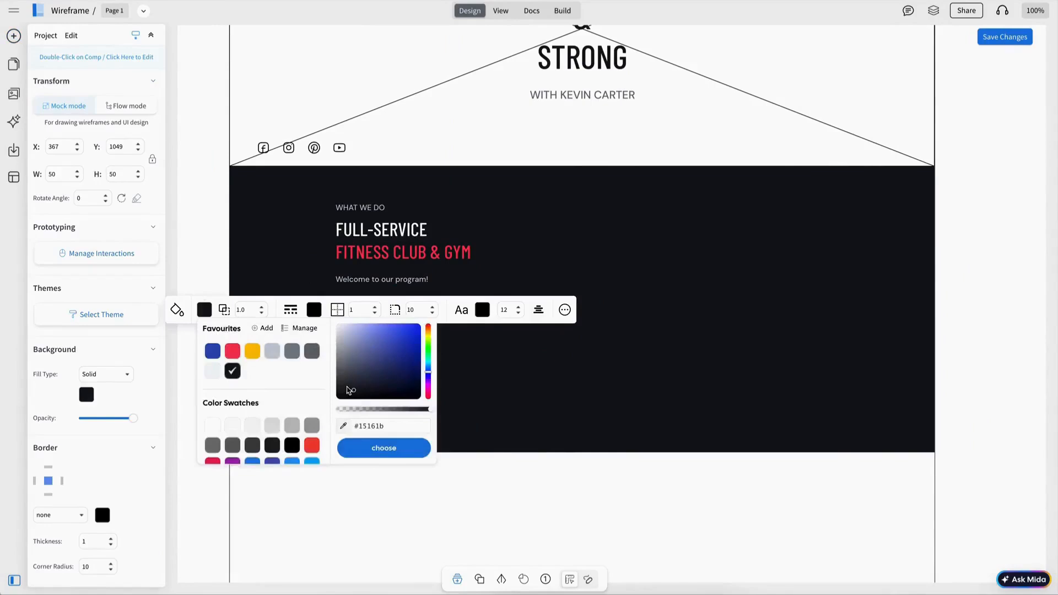
pyautogui.click(346, 387)
pyautogui.click(386, 448)
pyautogui.click(384, 359)
# - Find a phone icon in the icon library and place it at size 22 on the small dark square
pyautogui.moveTo(15, 94)
pyautogui.click(58, 112)
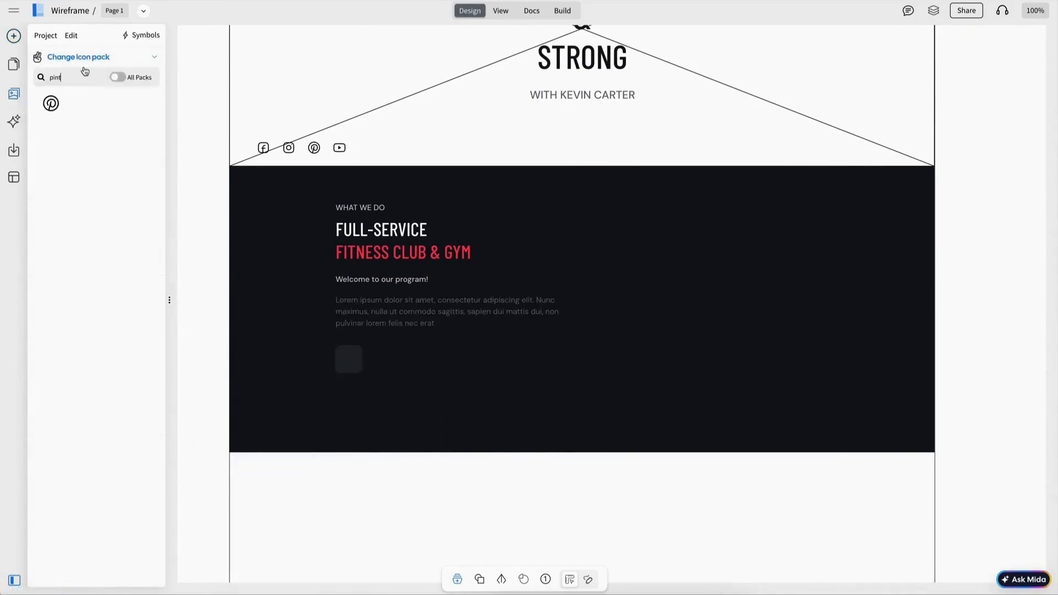
pyautogui.click(87, 58)
pyautogui.click(88, 59)
pyautogui.click(79, 78)
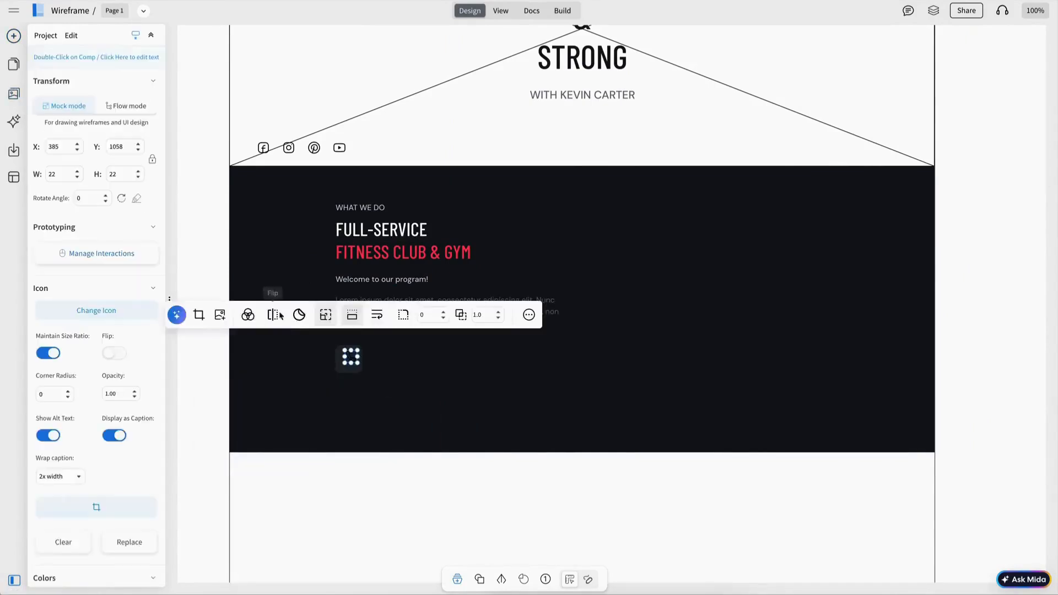
# - Recolor the phone icon to a light tone and center it inside the small dark square
pyautogui.click(249, 314)
pyautogui.click(250, 337)
pyautogui.click(325, 380)
pyautogui.click(327, 382)
pyautogui.moveTo(350, 361); pyautogui.dragTo(350, 363)
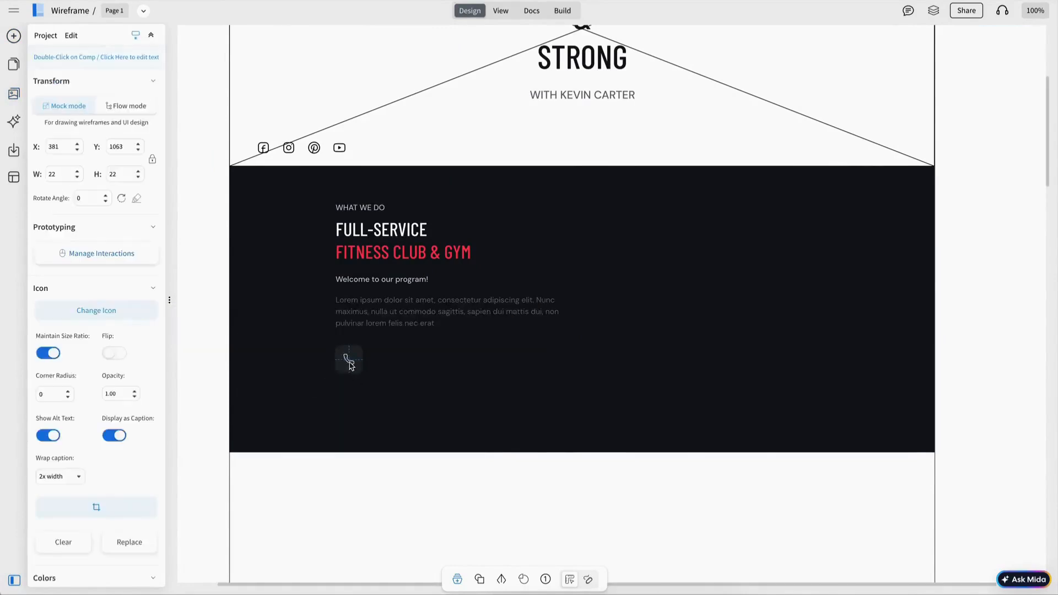
# - Align the phone icon with its dark square and add a phone number beside it in DM Sans 500, size 14
pyautogui.keyDown('shift'); pyautogui.click(354, 368); pyautogui.keyUp('shift')
pyautogui.click(202, 309)
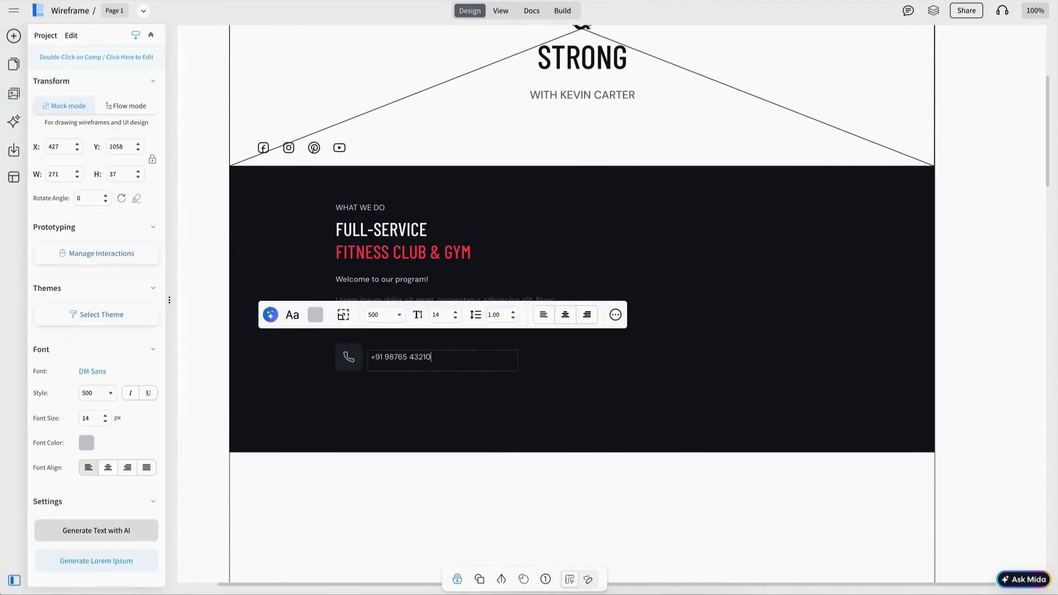
pyautogui.click(444, 361)
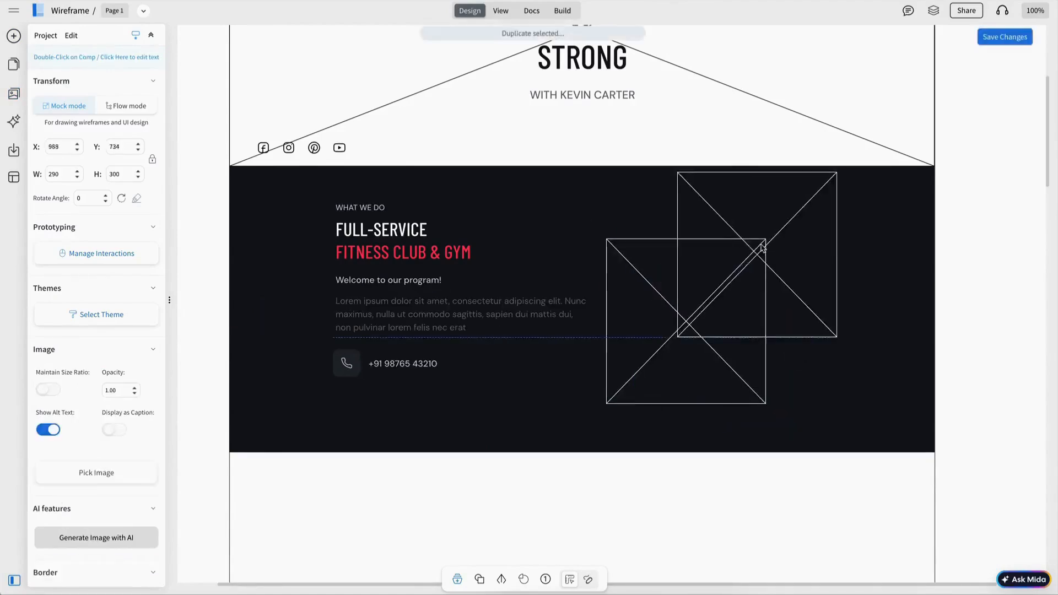
# - Arrange two 290 by 300 image placeholders so they overlap diagonally beside the text in the dark section, and group them
pyautogui.moveTo(759, 254); pyautogui.dragTo(769, 242)
pyautogui.keyDown('shift'); pyautogui.click(733, 361); pyautogui.keyUp('shift')
pyautogui.hotkey('ctrl', 'g')
pyautogui.click(772, 424)
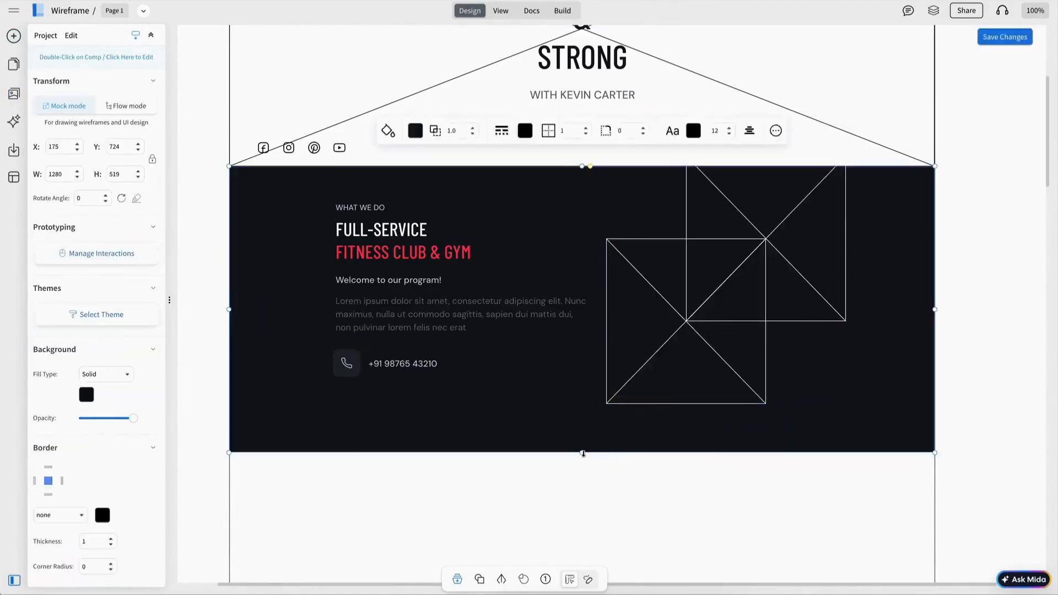
# - Extend the dark section's height to 569 and vertically center its image placeholders and grouped text block
pyautogui.moveTo(582, 453); pyautogui.dragTo(582, 479)
pyautogui.moveTo(721, 322); pyautogui.dragTo(747, 356)
pyautogui.click(205, 202)
pyautogui.moveTo(200, 165); pyautogui.dragTo(609, 408)
pyautogui.hotkey('ctrl', 'g')
pyautogui.keyDown('shift'); pyautogui.click(610, 408); pyautogui.keyUp('shift')
pyautogui.click(608, 131)
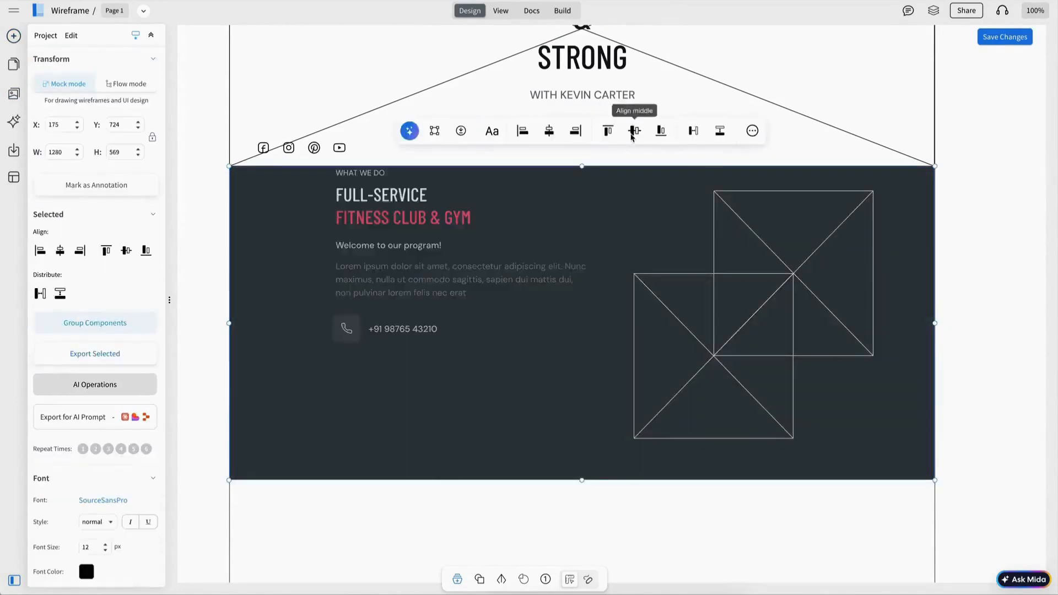
pyautogui.click(633, 132)
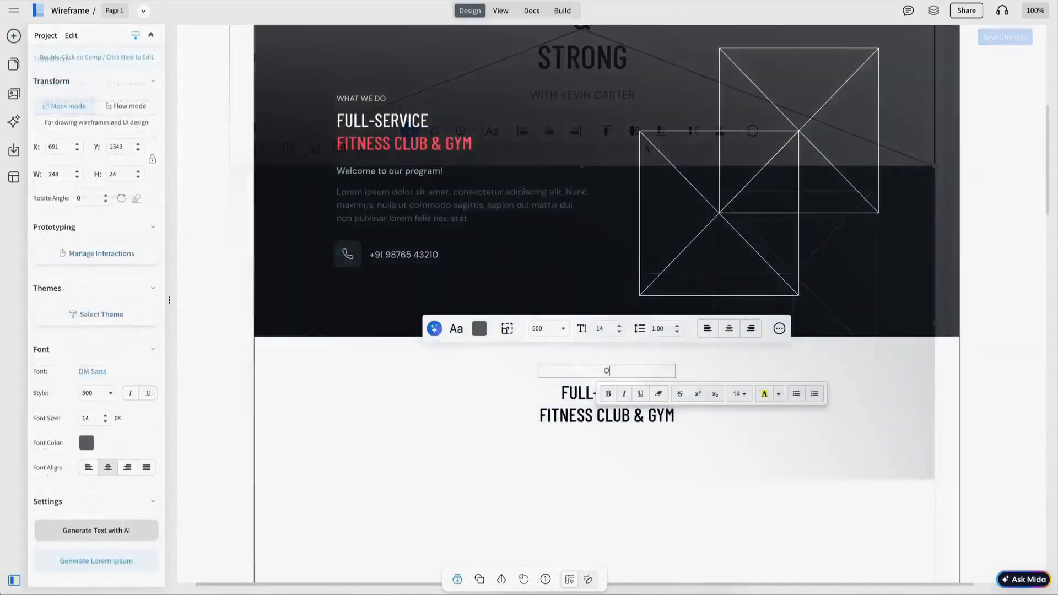
# - Set the copied label to "OUR PRACTICE" and the heading to "INDIVIDUAL FITNESS AND NUTRITION PLANS, DEVELOPED WITH CARE AND BASED ON YEARS OF EXPERIENCE."
pyautogui.write('OUR PRACT')
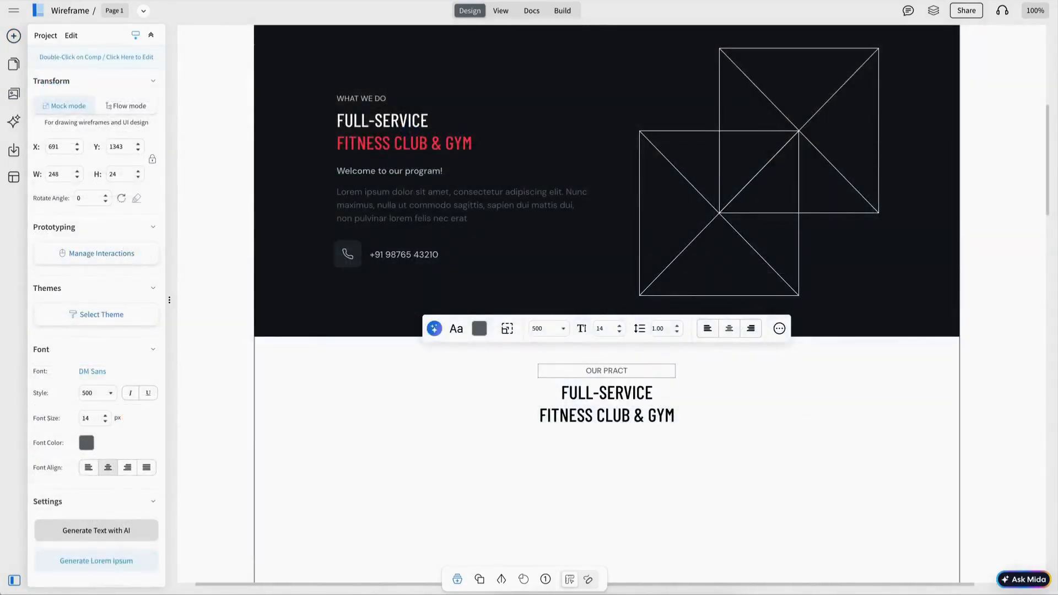
pyautogui.write('ICE')
pyautogui.doubleClick(607, 404)
pyautogui.write('INDIVI')
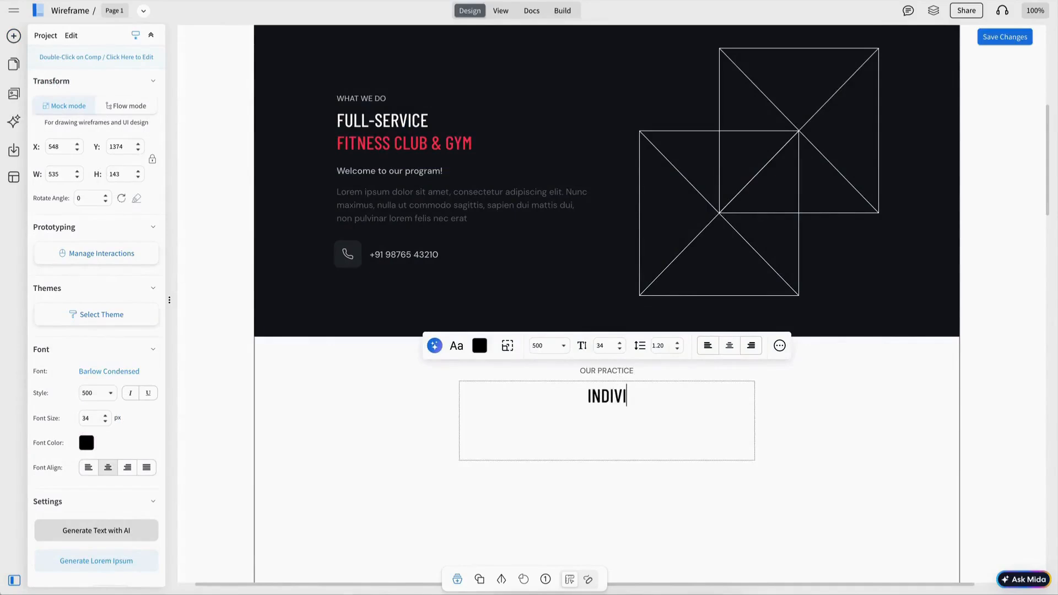
pyautogui.write('DUAL')
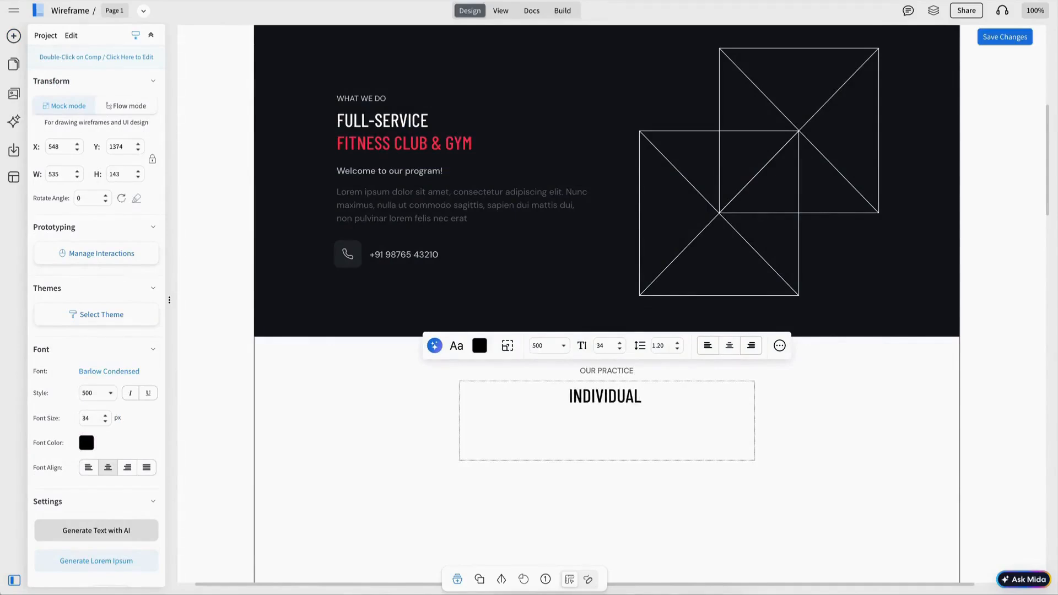
pyautogui.write(' FITNESS AND NUTRITION PLANS, DEVELOPED WITH CARE AND BASED ON YEARS OF EXPERIENCE.')
pyautogui.press('Escape')
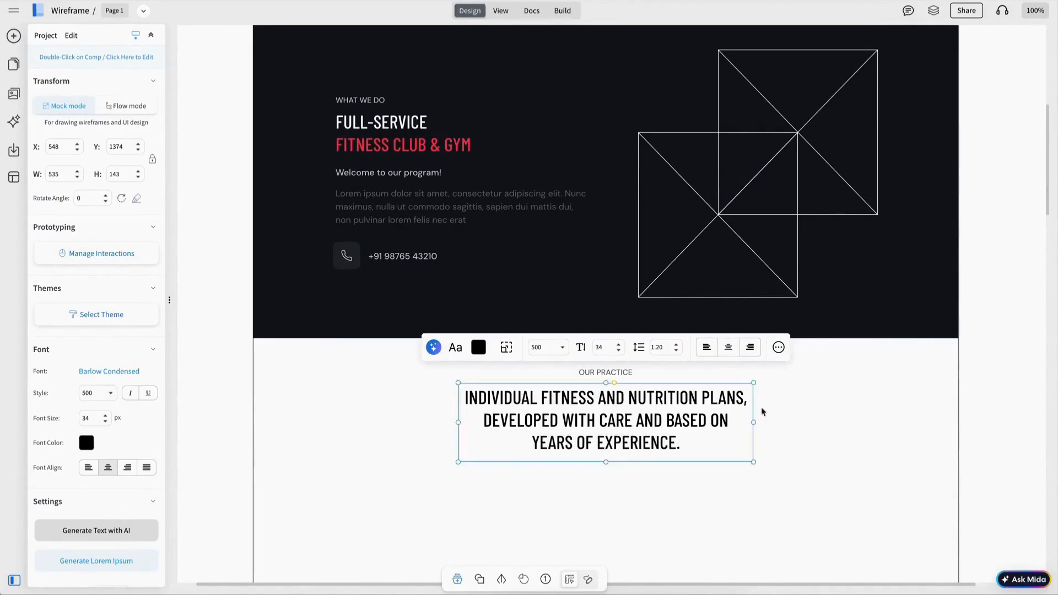
# - Widen the fitness and nutrition heading to 607 and center it with the "OUR PRACTICE" label on the page
pyautogui.scroll(1, 764, 405)
pyautogui.scroll(-3, 775, 319)
pyautogui.moveTo(765, 322); pyautogui.dragTo(803, 323)
pyautogui.moveTo(640, 332); pyautogui.dragTo(625, 329)
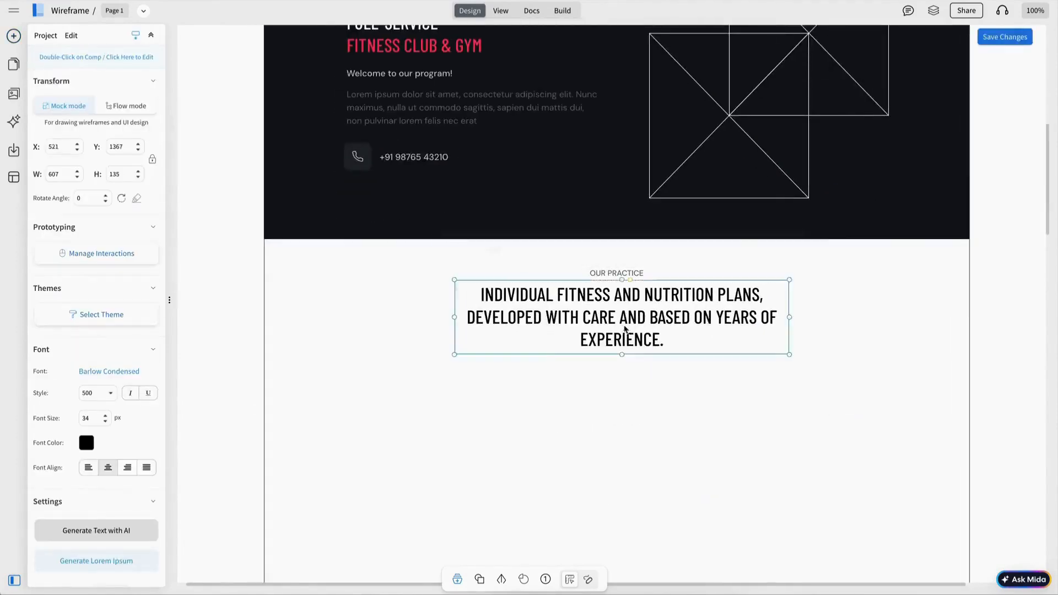
pyautogui.keyDown('shift'); pyautogui.click(616, 274); pyautogui.keyUp('shift')
pyautogui.keyDown('shift'); pyautogui.click(584, 474); pyautogui.keyUp('shift')
pyautogui.click(586, 544)
pyautogui.press('Escape')
# - Place a rounded, light grey-blue rectangle 215 by 200 below the heading as the first card
pyautogui.scroll(-3, 661, 385)
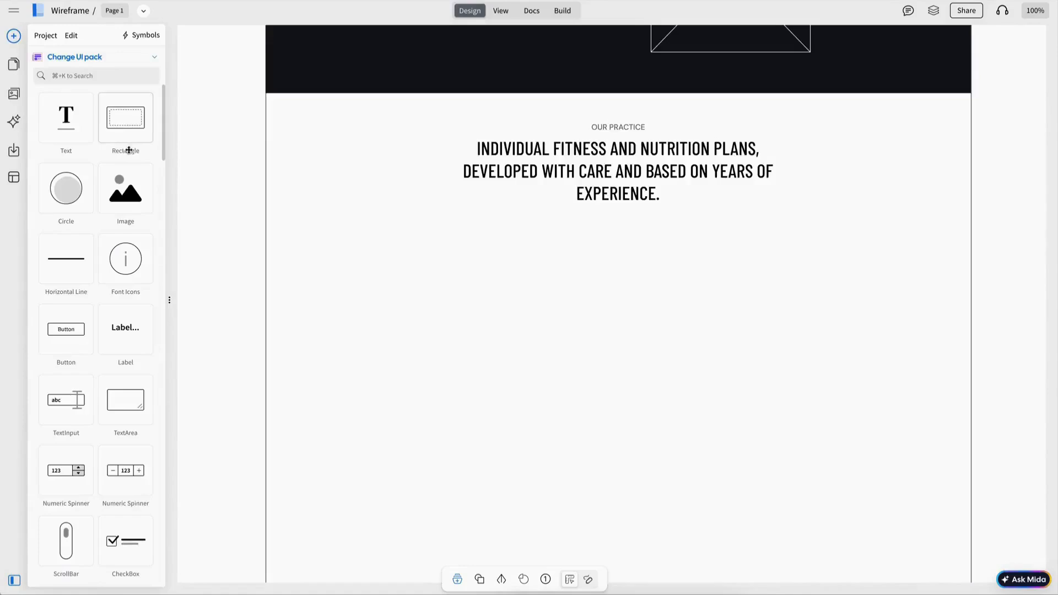
pyautogui.moveTo(140, 138); pyautogui.dragTo(177, 156)
pyautogui.moveTo(177, 156); pyautogui.dragTo(403, 259)
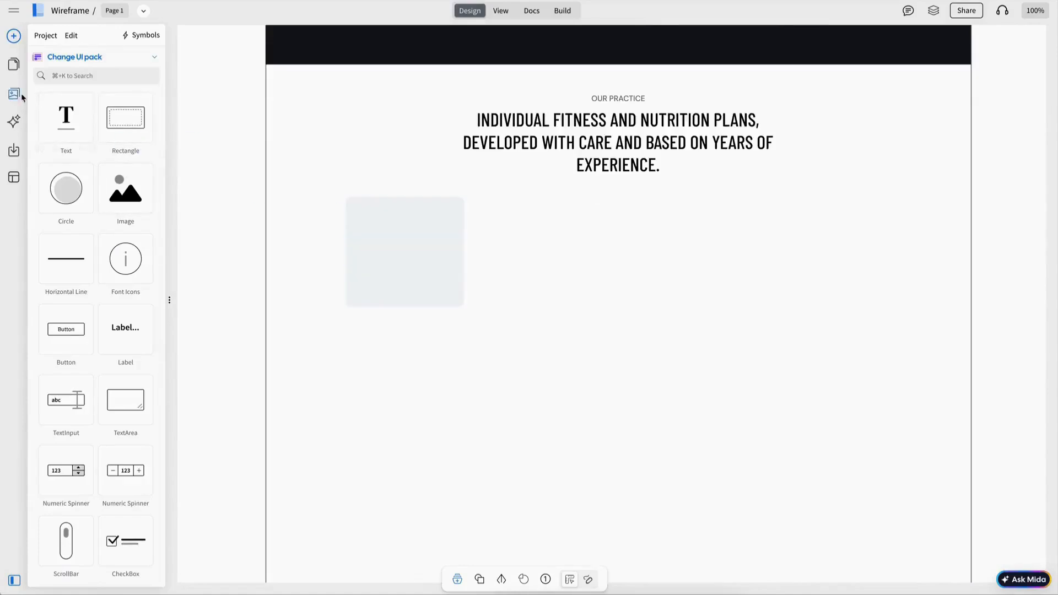
# - Search the icon library for "Gym" and place the treadmill icon in dark blue on the card, with "STRENGTH TRAINING" below it
pyautogui.click(20, 96)
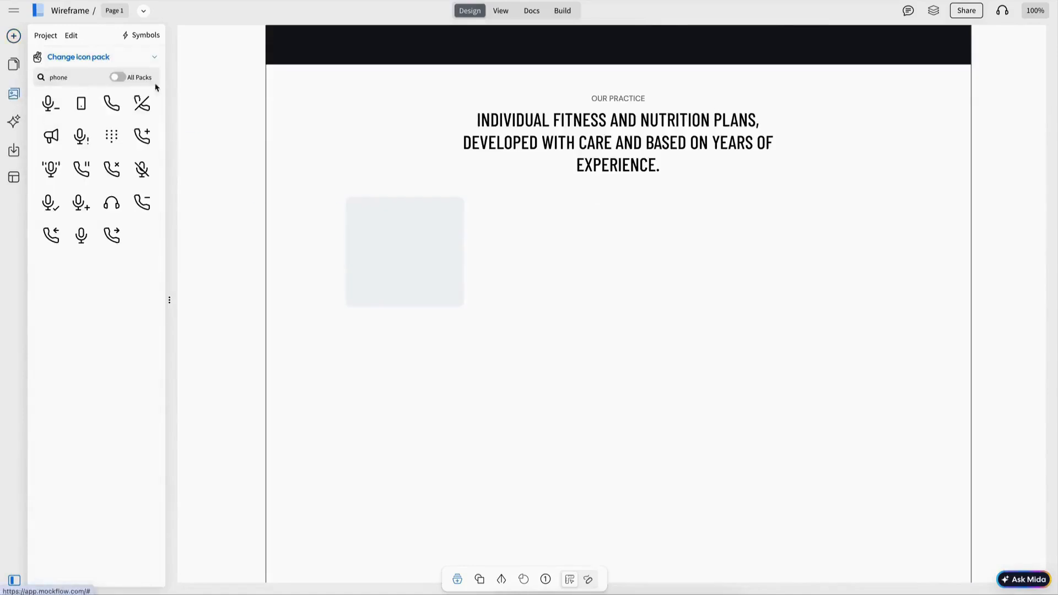
pyautogui.doubleClick(87, 78)
pyautogui.write('Gym')
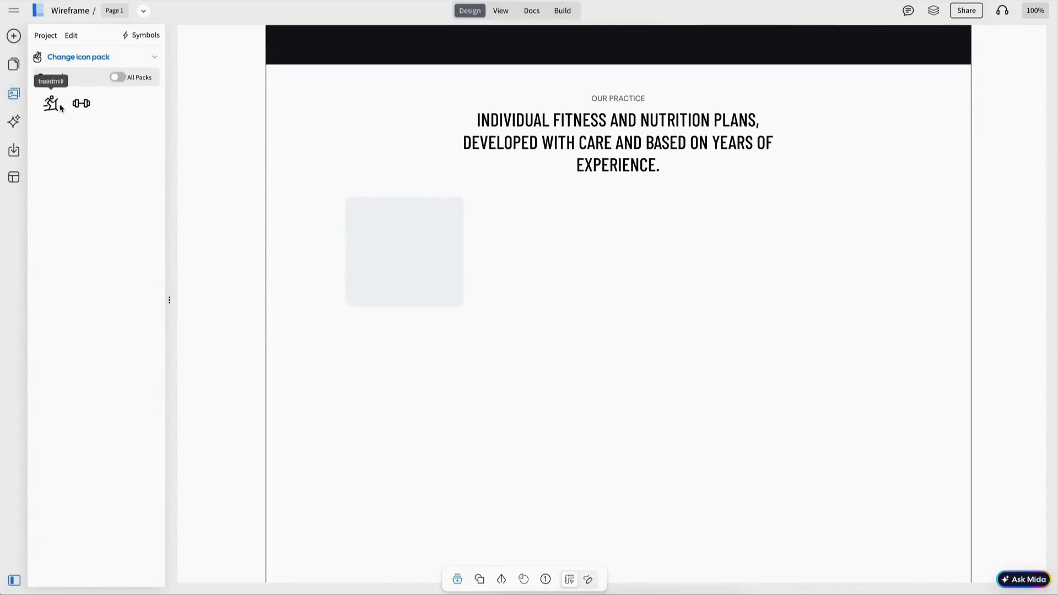
pyautogui.moveTo(51, 103); pyautogui.dragTo(213, 59)
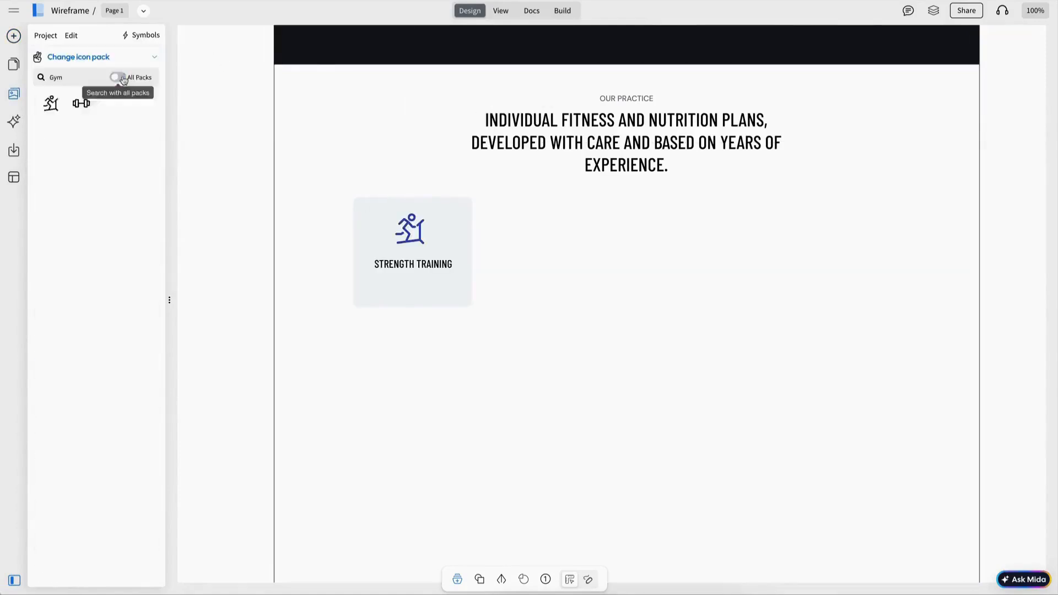
# - Search all icon packs for "more" and place the horizontal three-dots icon in grey below the card's title
pyautogui.click(118, 78)
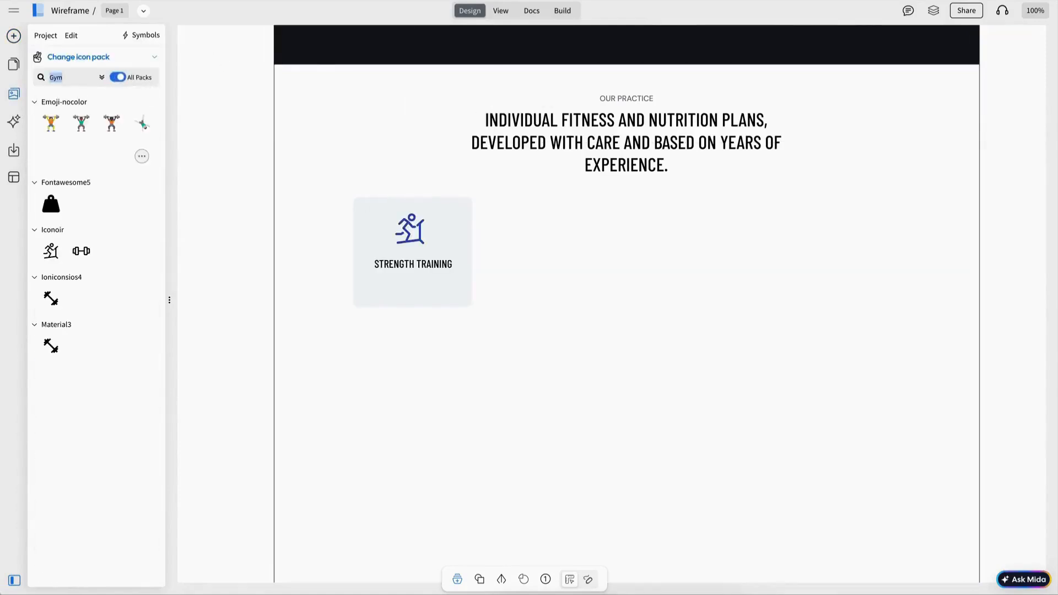
pyautogui.write('more')
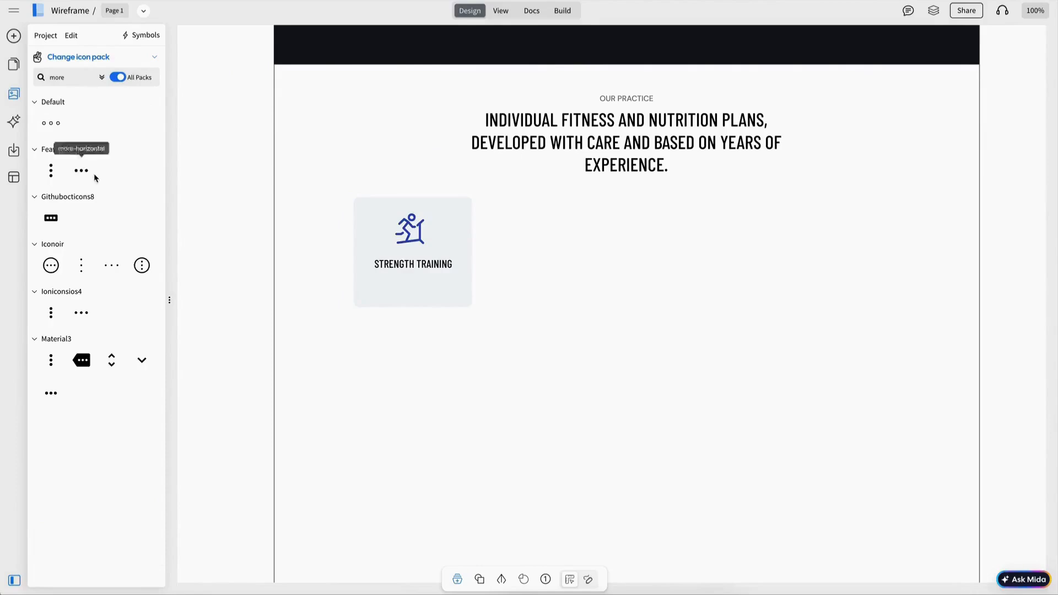
pyautogui.click(85, 172)
pyautogui.moveTo(213, 60); pyautogui.dragTo(410, 294)
# - Center the treadmill icon, title and dots horizontally on the card and group them with it
pyautogui.moveTo(414, 261); pyautogui.dragTo(415, 263)
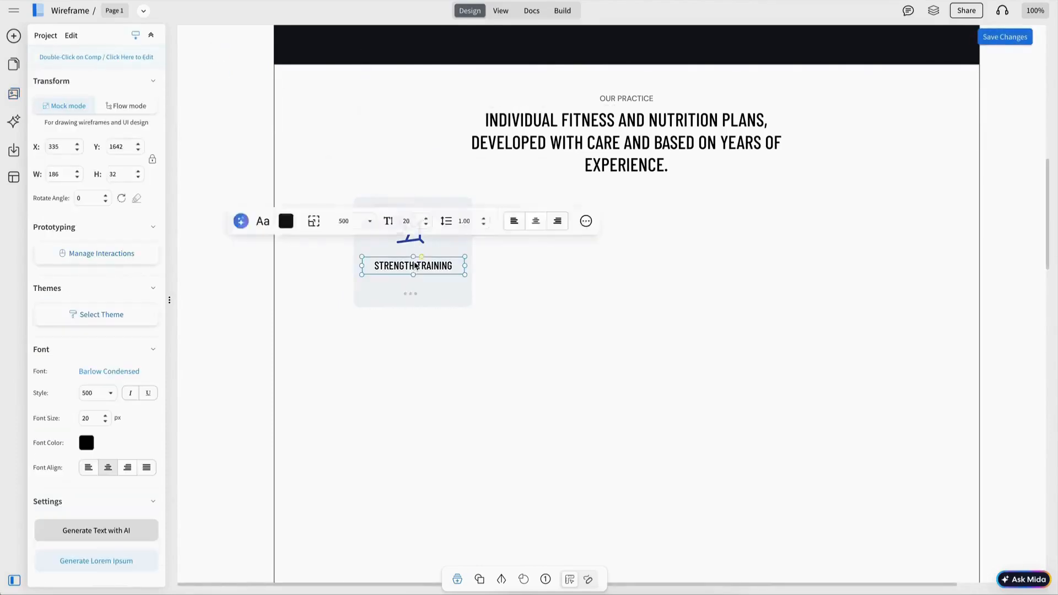
pyautogui.keyDown('shift'); pyautogui.click(413, 238); pyautogui.keyUp('shift')
pyautogui.keyDown('shift'); pyautogui.click(412, 294); pyautogui.keyUp('shift')
pyautogui.keyDown('shift'); pyautogui.click(414, 203); pyautogui.keyUp('shift')
pyautogui.click(383, 164)
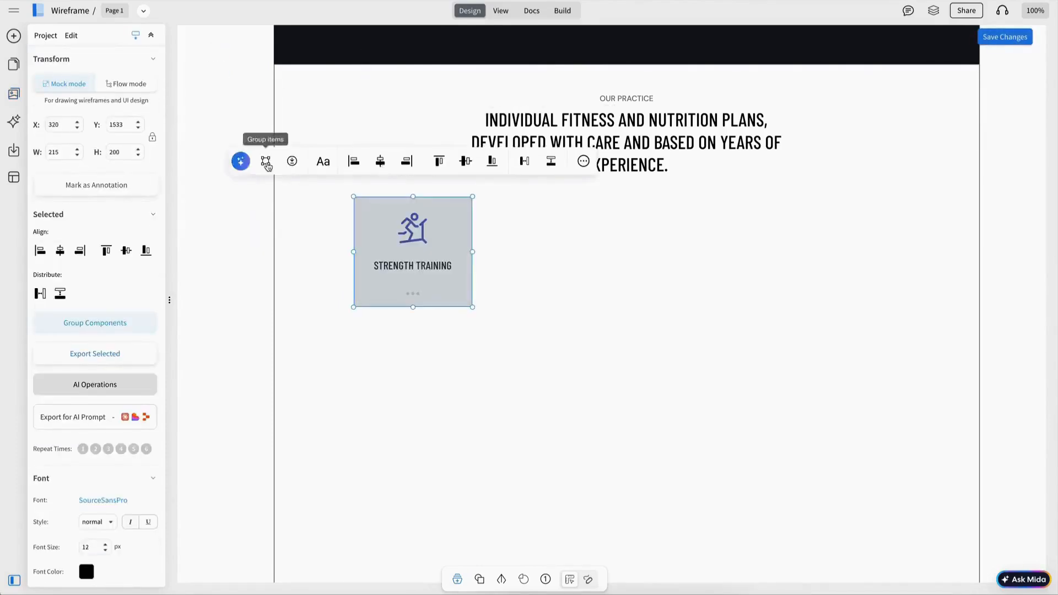
pyautogui.click(266, 164)
# - Duplicate the card three times in a row and title the copies "HEALTH MONITORING", "WEIGHT LOSS" and "PERSONAL COACH"
pyautogui.hotkey('ctrl', 'd')
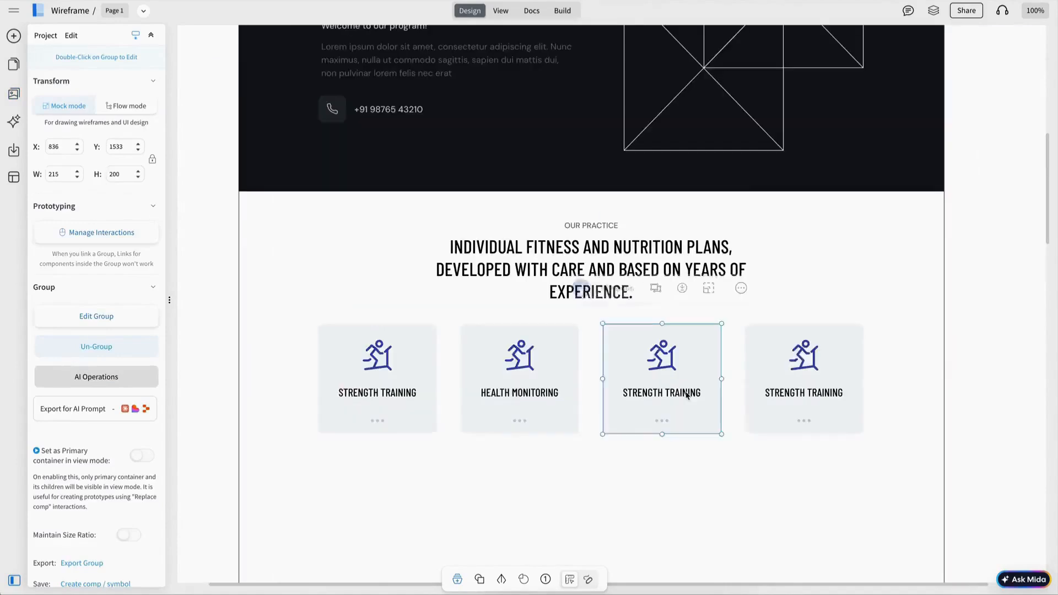
pyautogui.doubleClick(674, 393)
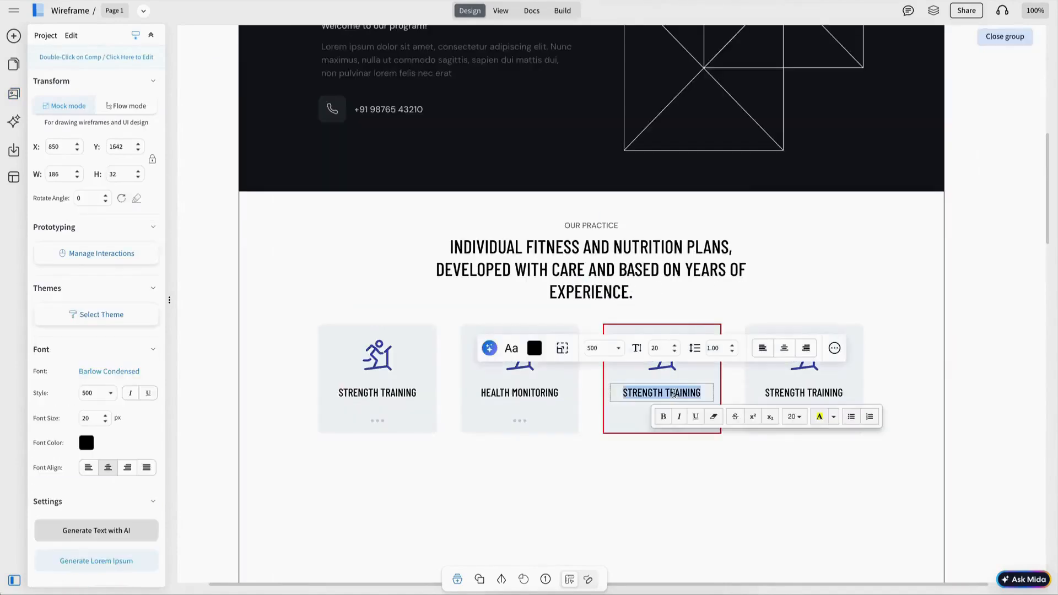
pyautogui.write('WEIGHT LOSS')
pyautogui.press('Escape')
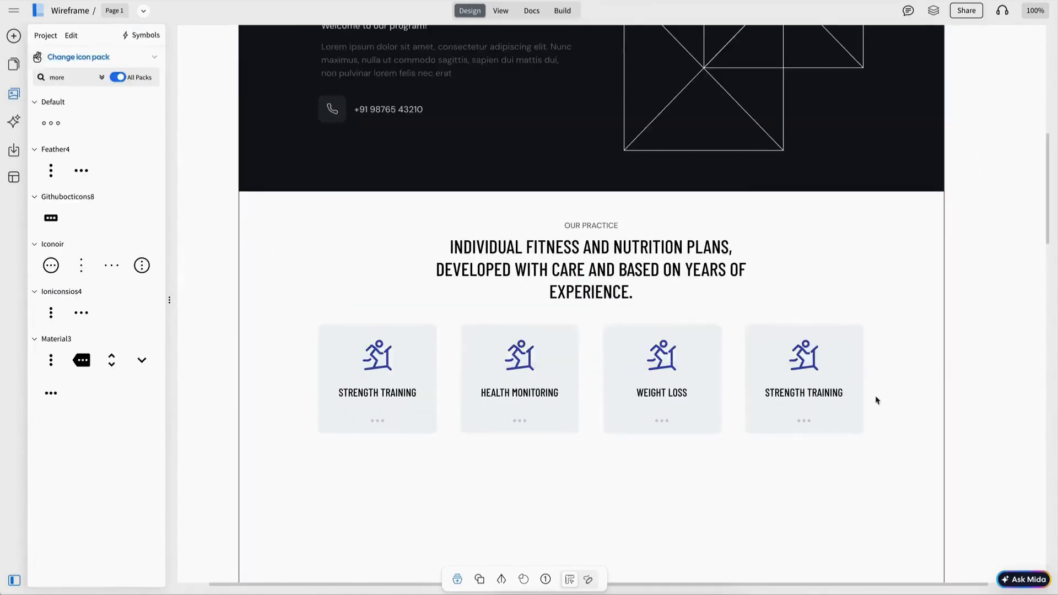
pyautogui.doubleClick(804, 392)
pyautogui.write('PERSONAL COACH')
pyautogui.press('Escape')
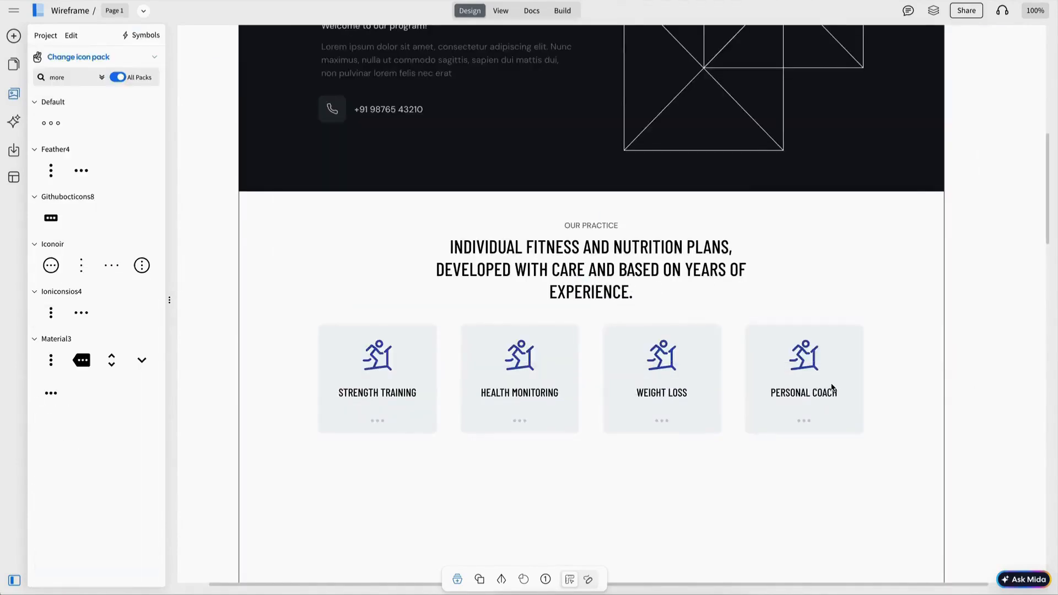
# - Replace the icons on the health monitoring, weight loss and personal coach cards with a pulse, a weight scale and a stopwatch
pyautogui.hscroll(-1, 832, 388)
pyautogui.scroll(-2, 824, 387)
pyautogui.doubleClick(560, 279)
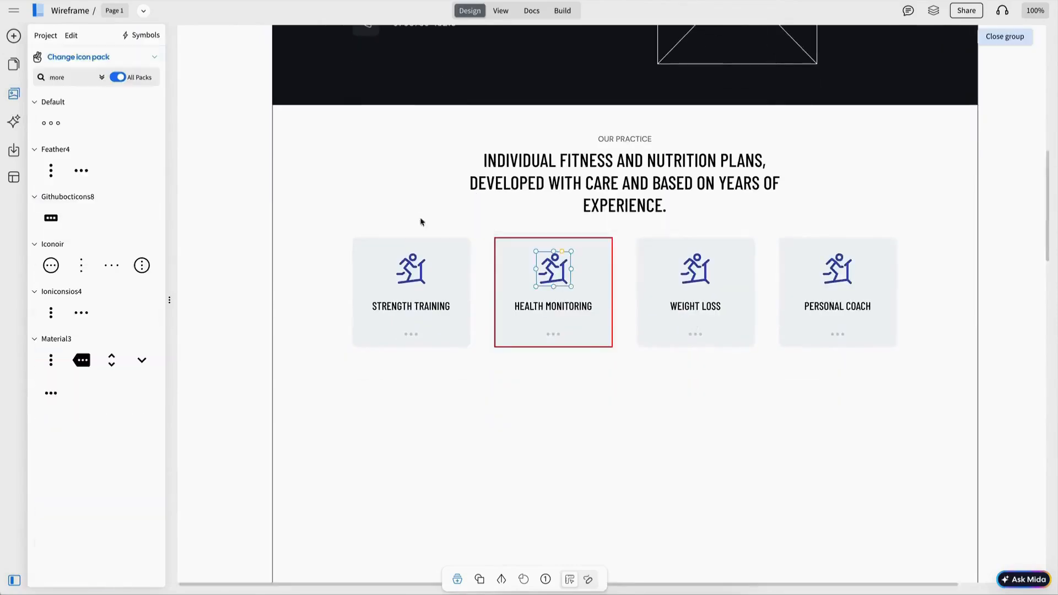
pyautogui.click(117, 77)
pyautogui.click(88, 78)
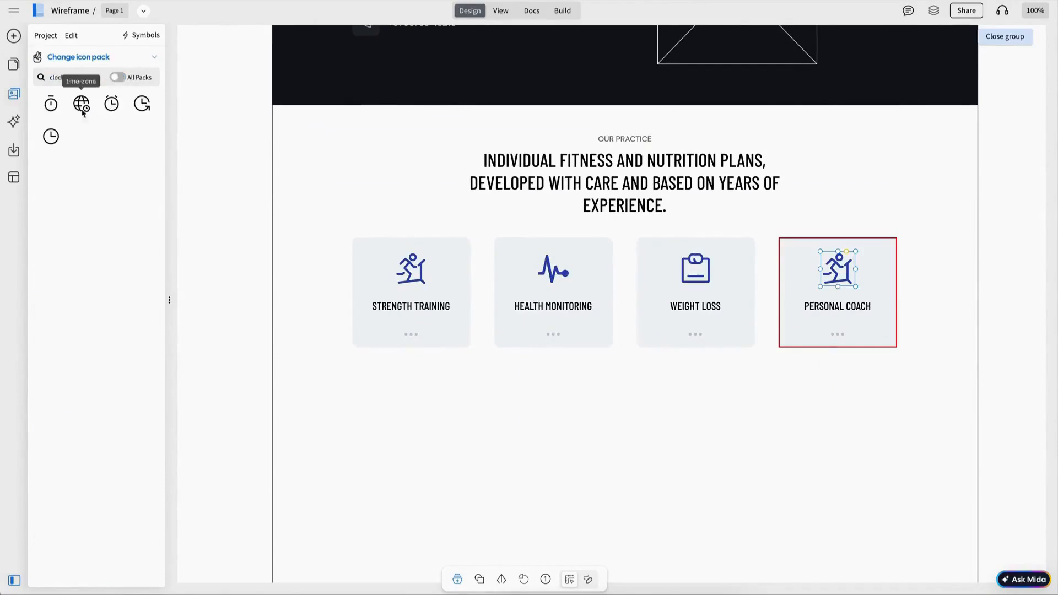
pyautogui.click(50, 108)
pyautogui.click(343, 204)
# - Distribute the four practice cards evenly in their row and nudge the row slightly
pyautogui.scroll(-1, 792, 288)
pyautogui.click(792, 288)
pyautogui.keyDown('shift'); pyautogui.click(717, 275); pyautogui.keyUp('shift')
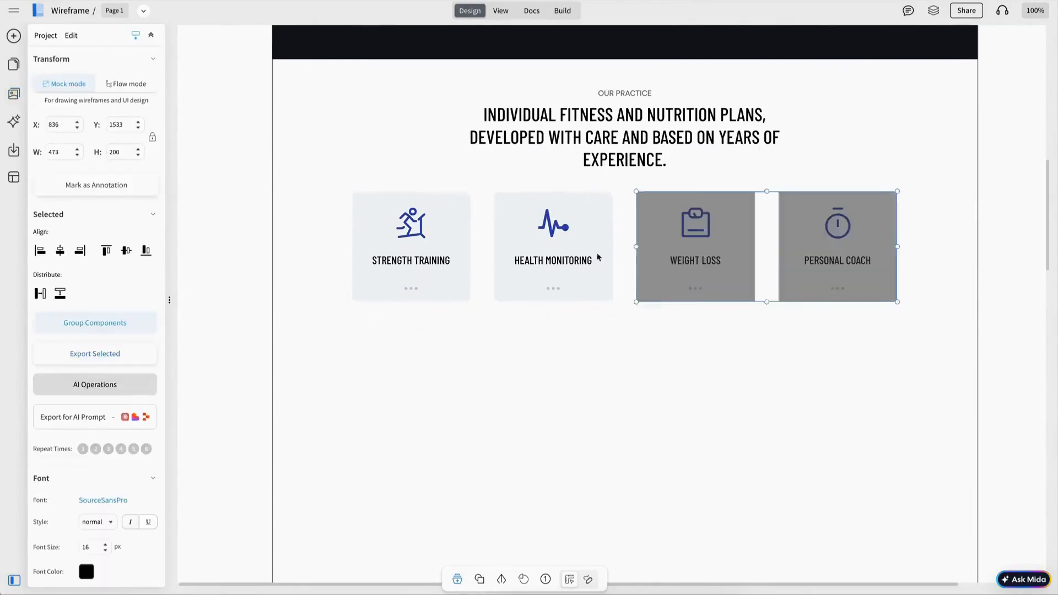
pyautogui.keyDown('shift'); pyautogui.click(584, 257); pyautogui.keyUp('shift')
pyautogui.keyDown('shift'); pyautogui.click(444, 257); pyautogui.keyUp('shift')
pyautogui.click(735, 158)
pyautogui.moveTo(709, 236); pyautogui.dragTo(709, 237)
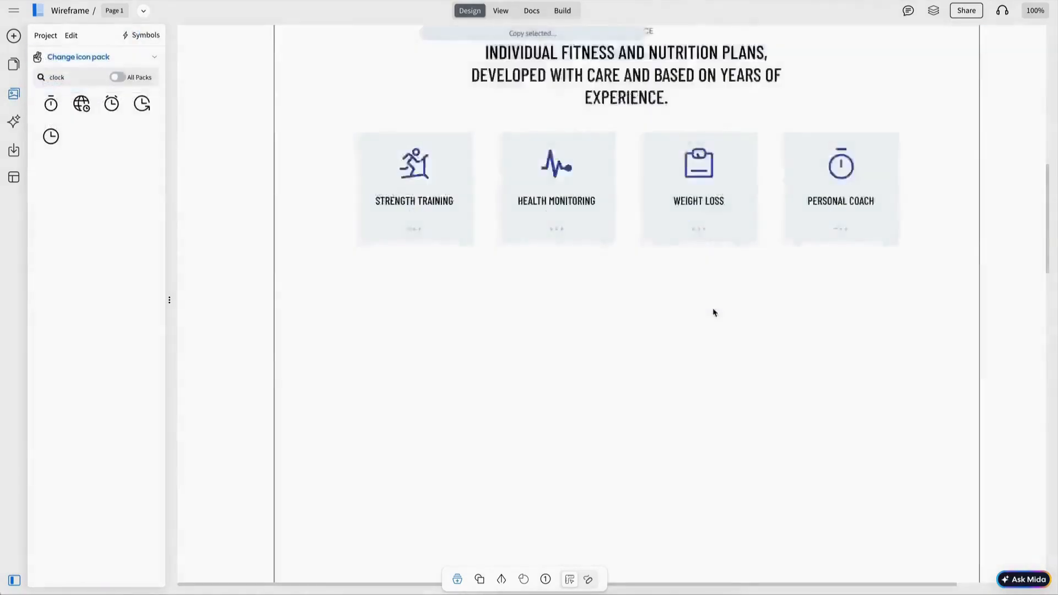
# - Place two 290 by 300 image placeholders below the cards, with the second overlapping the first diagonally down to the right
pyautogui.scroll(-3, 713, 312)
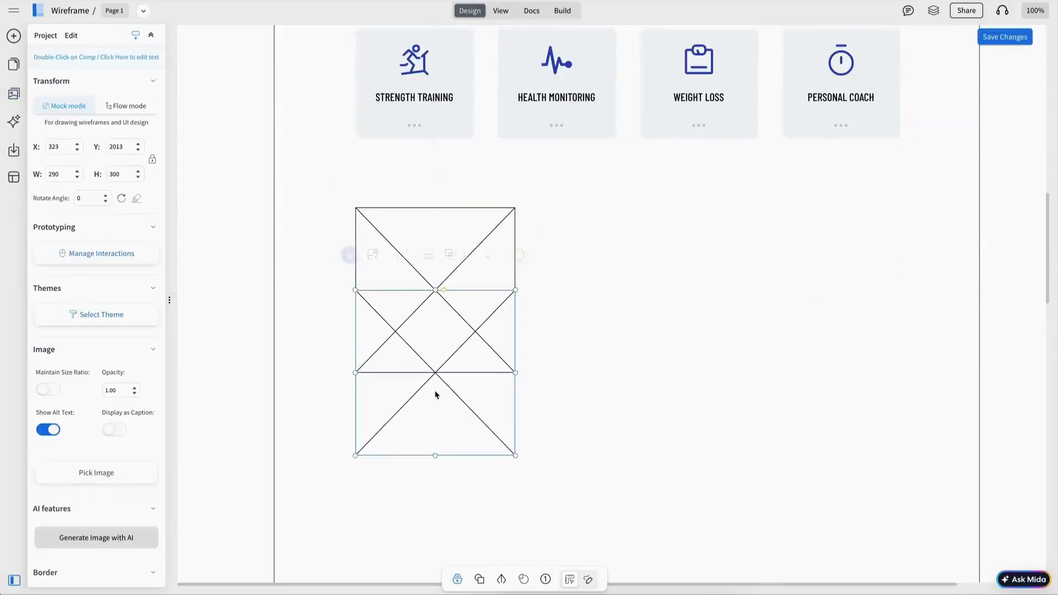
pyautogui.moveTo(436, 391); pyautogui.dragTo(504, 395)
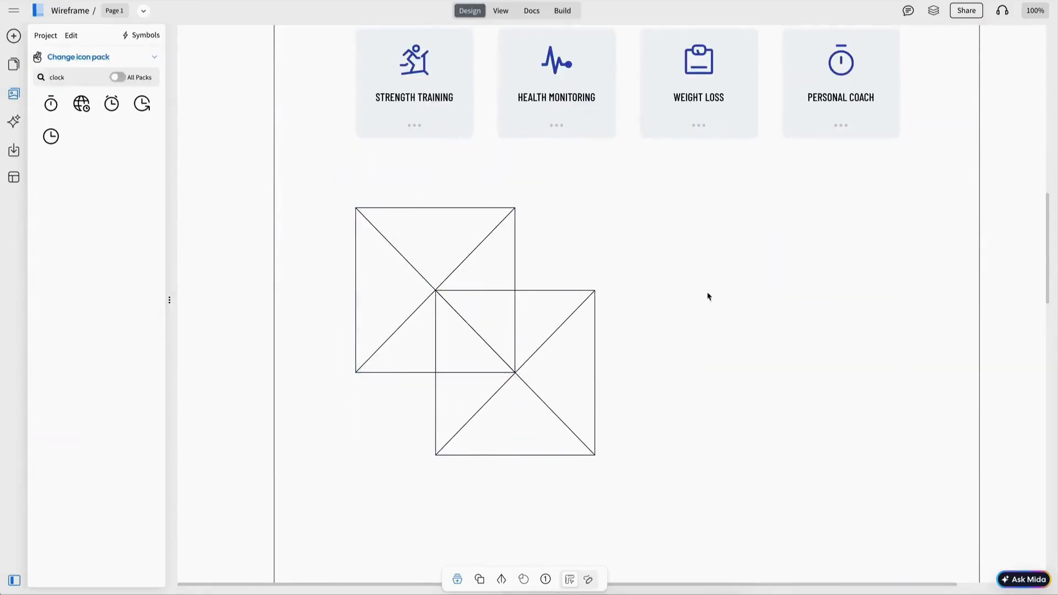
# - Label the text beside the new placeholders "START TODAY" and set its heading to "OUR GOAL IS TO MAKE YOU STRONG & HEALTHY"
pyautogui.write('TART TODAY')
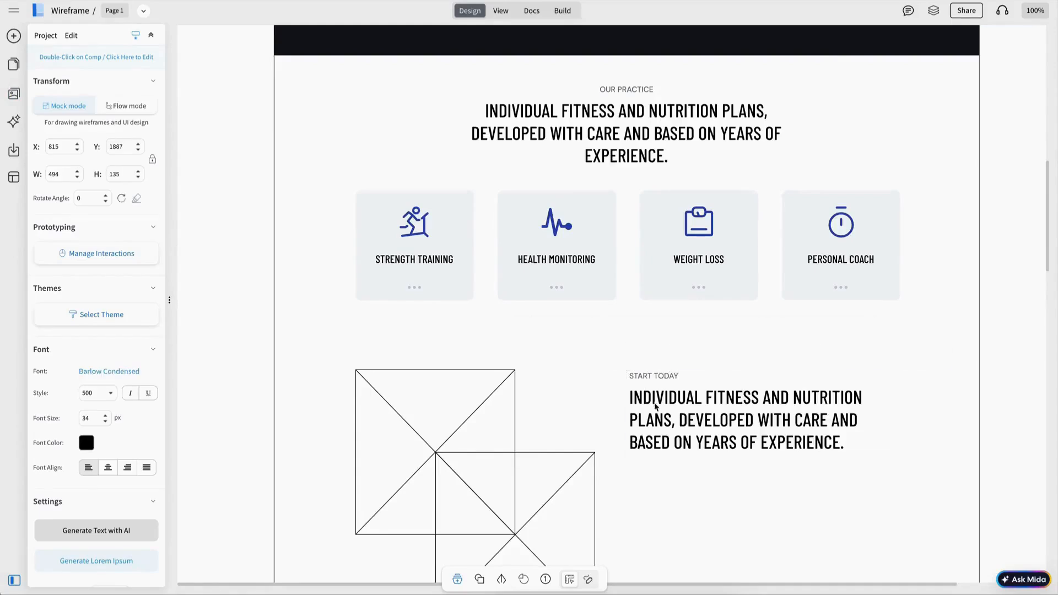
pyautogui.doubleClick(657, 405)
pyautogui.write('OUR')
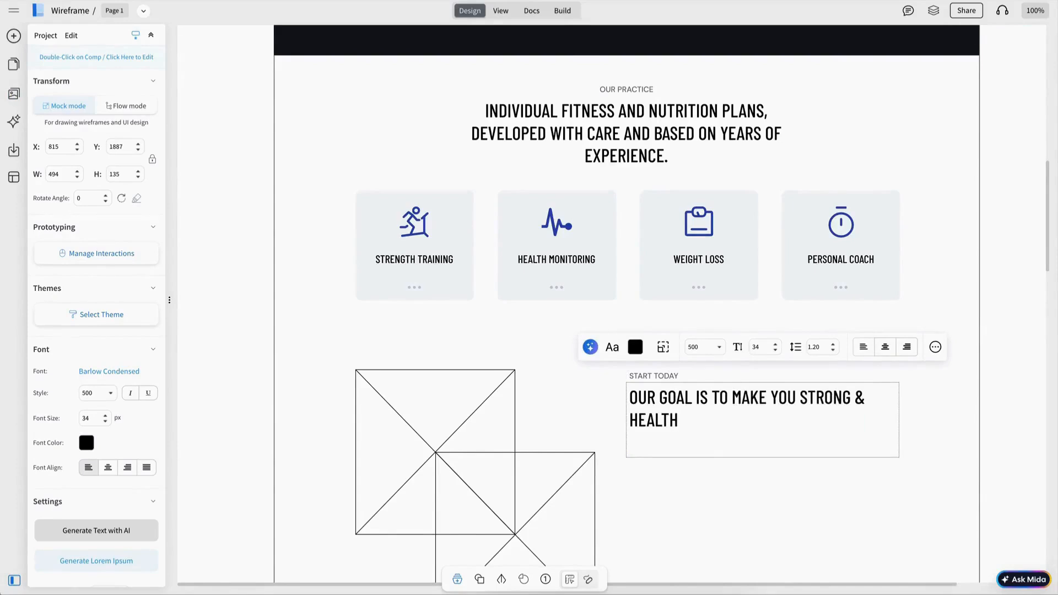
# - Shorten the "OUR GOAL IS TO MAKE YOU STRONG & HEALTHY" text box to 91 high and narrow it slightly
pyautogui.moveTo(763, 457); pyautogui.dragTo(762, 432)
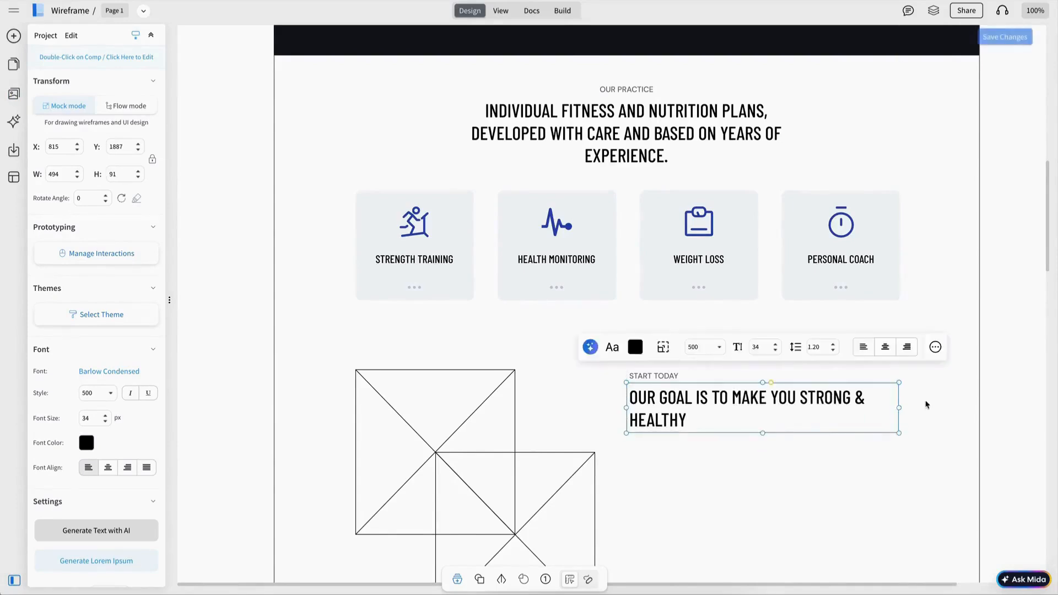
pyautogui.moveTo(899, 408); pyautogui.dragTo(889, 408)
pyautogui.moveTo(889, 408); pyautogui.dragTo(883, 409)
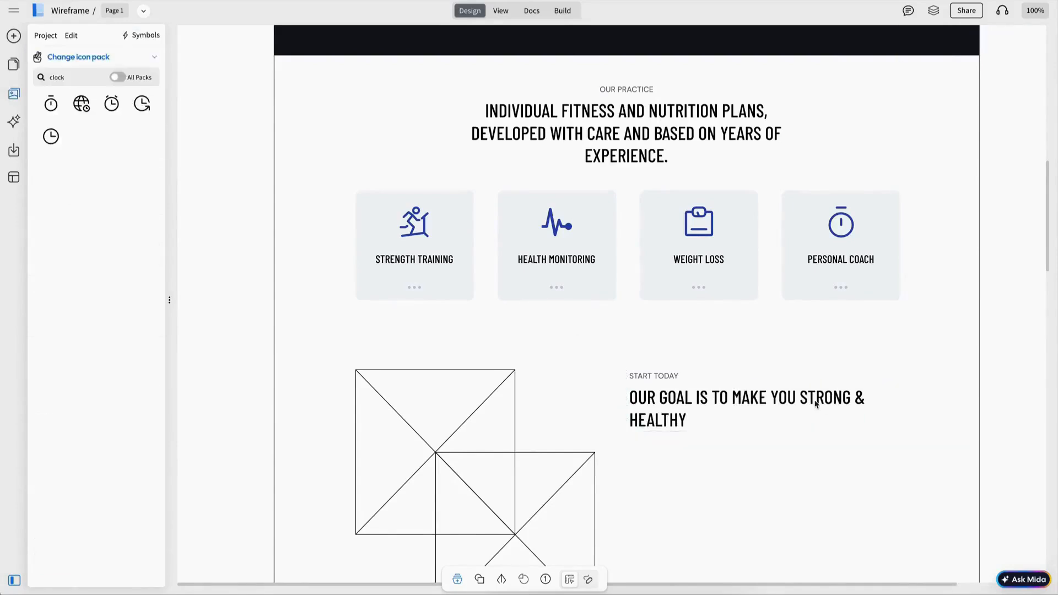
# - Copy the lorem ipsum paragraph from the dark "What we do" section and place it below the "OUR GOAL IS TO MAKE YOU STRONG & HEALTHY" heading
pyautogui.scroll(-1, 816, 404)
pyautogui.scroll(6, 633, 245)
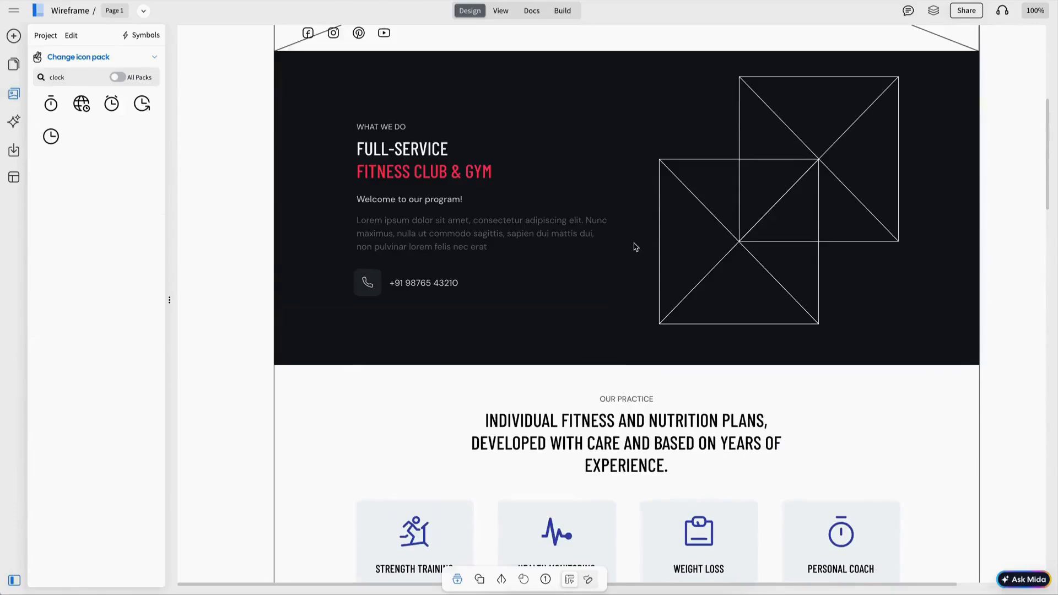
pyautogui.click(496, 221)
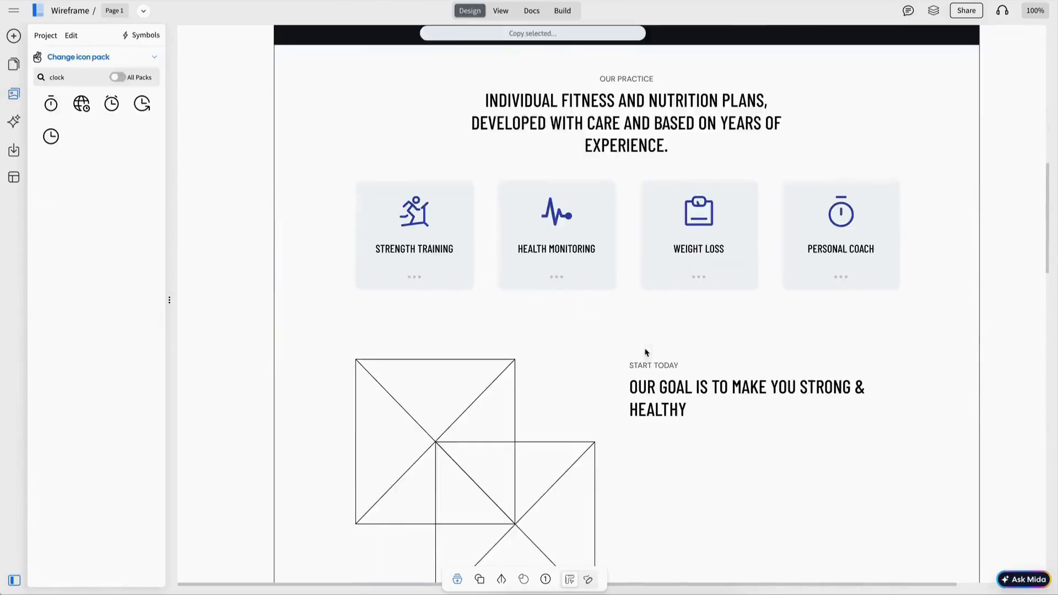
pyautogui.hotkey('ctrl', 'v')
pyautogui.moveTo(584, 168); pyautogui.dragTo(733, 461)
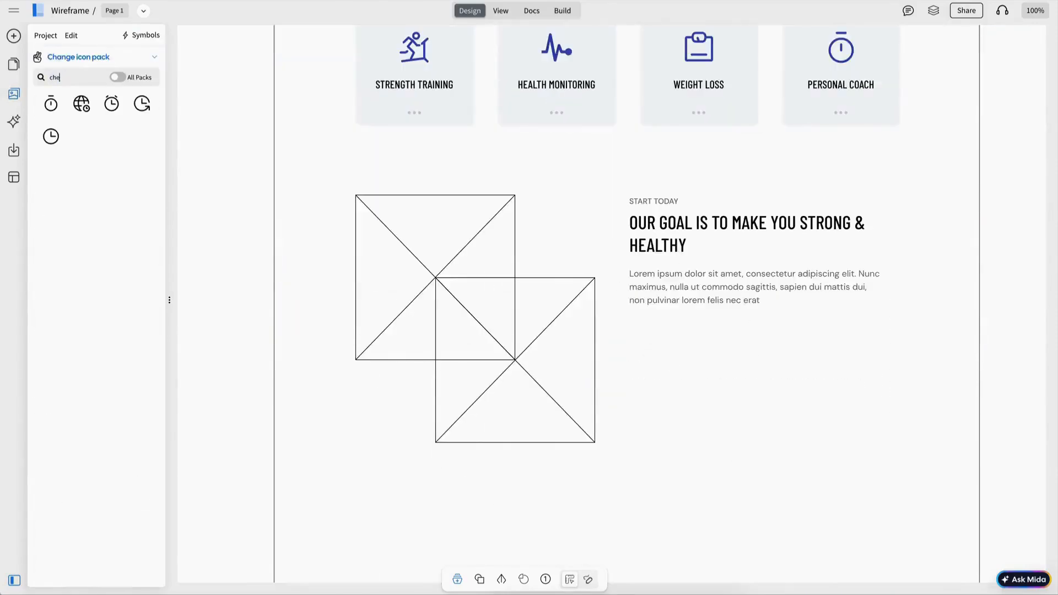
# - Find a double-check icon with the search term "check" and place it at 32 by 32 below the new paragraph
pyautogui.write('ck')
pyautogui.moveTo(141, 105); pyautogui.dragTo(641, 335)
pyautogui.click(639, 333)
pyautogui.click(673, 354)
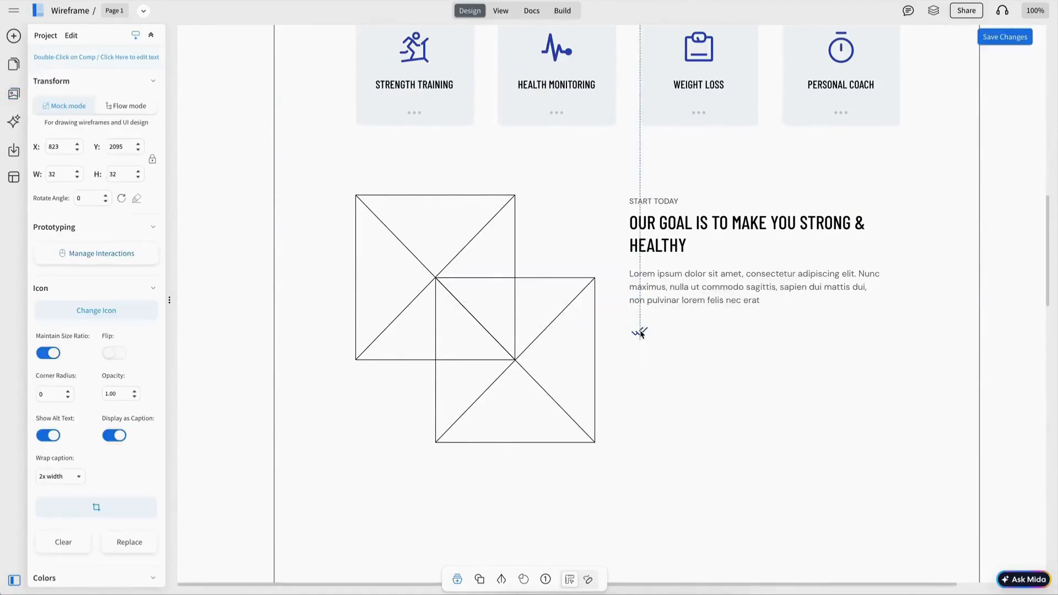
# - Duplicate the paragraph beside the check icon and trim the copy to "Nunc maximus, nulla ut commodo sagittis"
pyautogui.click(701, 295)
pyautogui.hotkey('ctrl', 'd')
pyautogui.moveTo(740, 283); pyautogui.dragTo(755, 355)
pyautogui.doubleClick(756, 355)
pyautogui.moveTo(886, 349); pyautogui.dragTo(647, 345)
pyautogui.press('BackSpace')
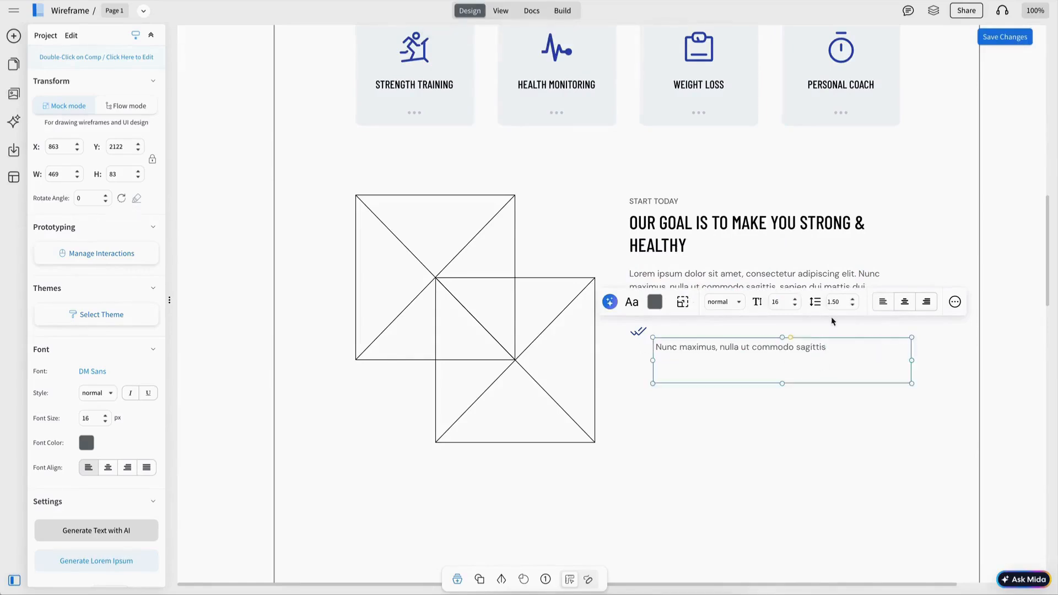
# - Set the trimmed text box's height to 24 and move it level with the check icon
pyautogui.click(799, 321)
pyautogui.click(771, 345)
pyautogui.doubleClick(115, 174)
pyautogui.write('24')
pyautogui.press('Return')
pyautogui.click(765, 331)
pyautogui.moveTo(731, 347); pyautogui.dragTo(731, 335)
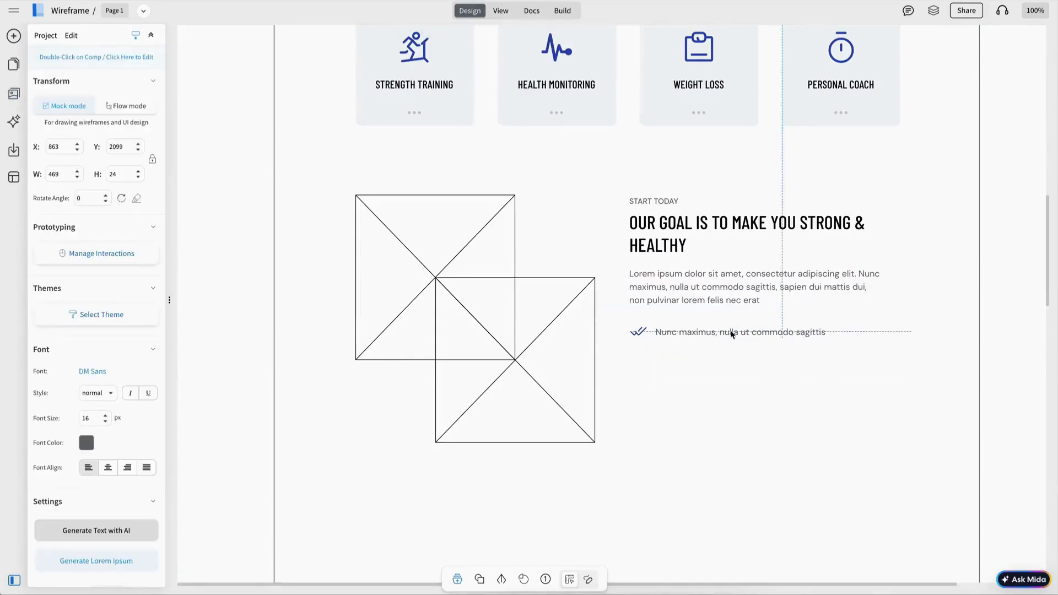
# - Align the check icon and its text on their middles, group them, and duplicate the group into three evenly stacked rows
pyautogui.keyDown('shift'); pyautogui.click(638, 332); pyautogui.keyUp('shift')
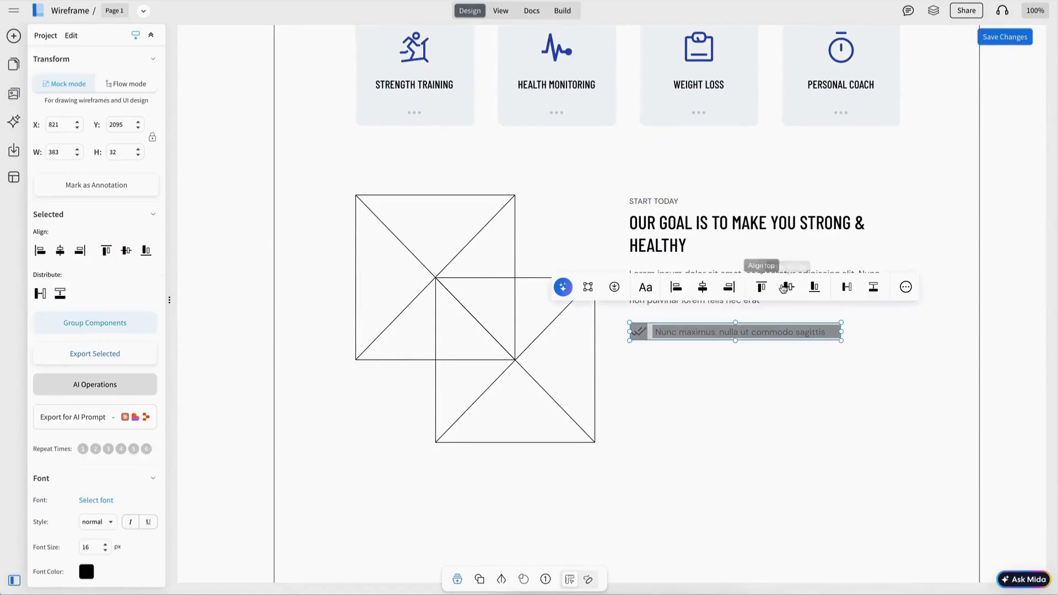
pyautogui.click(786, 287)
pyautogui.click(588, 287)
pyautogui.moveTo(658, 334); pyautogui.dragTo(665, 358)
pyautogui.hotkey('ctrl', 'd')
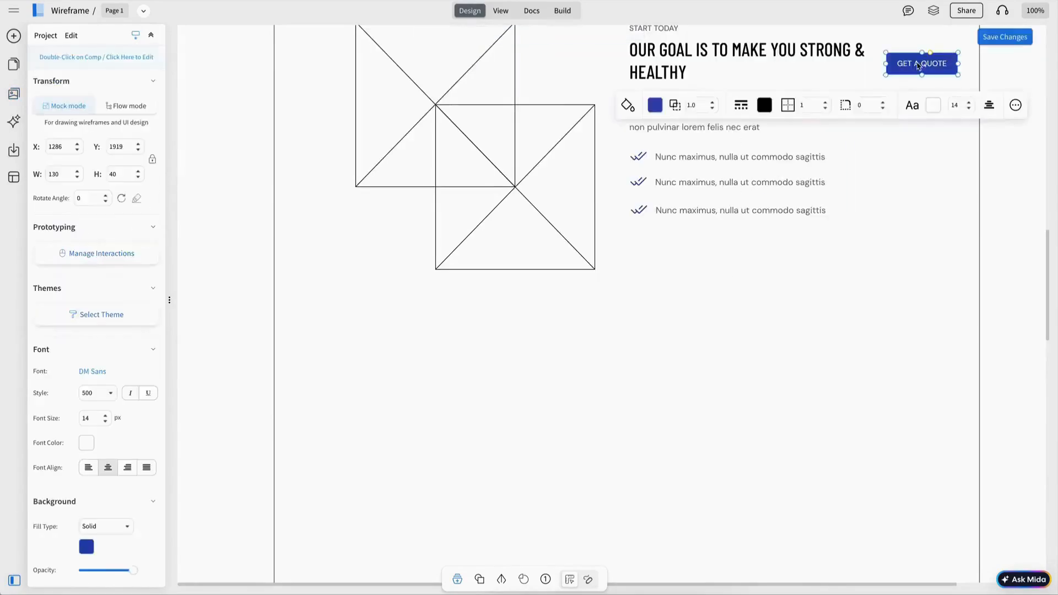
# - Place a copied button labelled "MEET THE TEAM" below the checklist and group the whole "Start today" section
pyautogui.moveTo(918, 65); pyautogui.dragTo(713, 247)
pyautogui.doubleClick(662, 246)
pyautogui.click(697, 261)
pyautogui.click(683, 254)
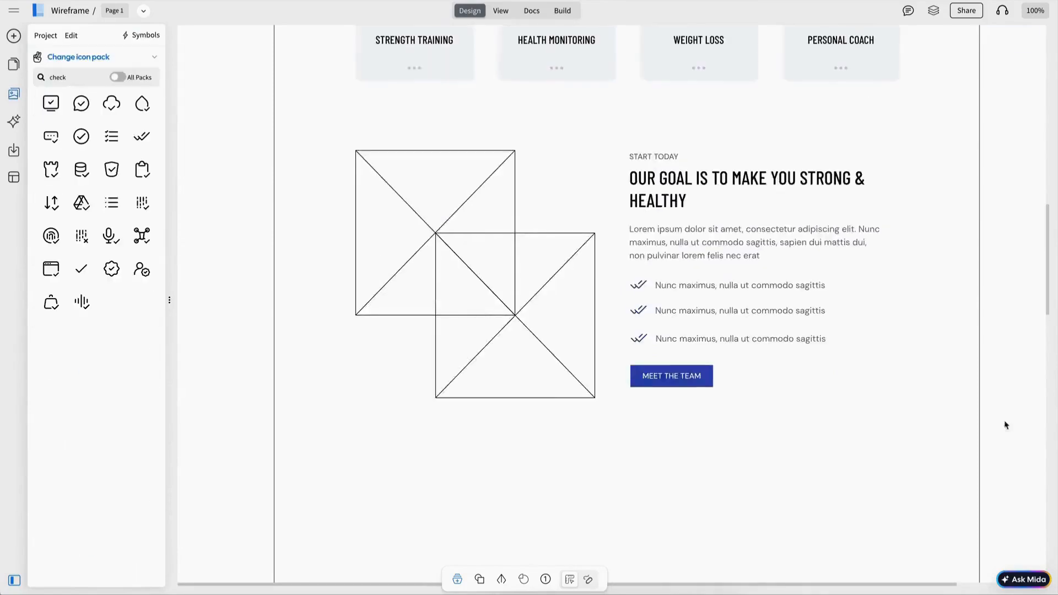
pyautogui.moveTo(1006, 425); pyautogui.dragTo(477, 137)
# - Copy the section label and heading onto a 640 by 400 image placeholder, reworded "JOIN TODAY" and "WANT TO START NOW?" and centred
pyautogui.click(478, 137)
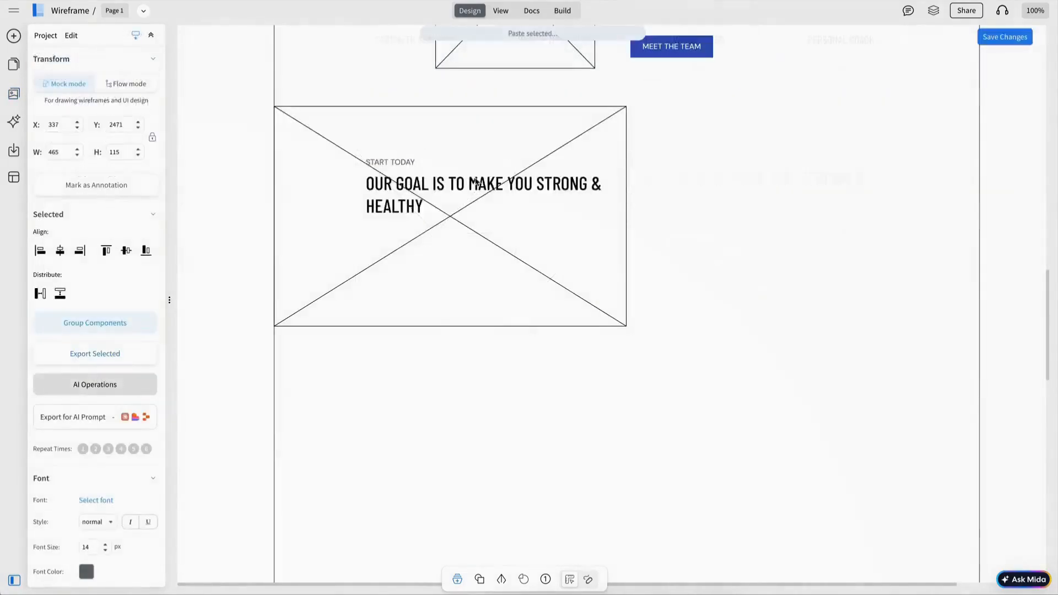
pyautogui.moveTo(476, 181); pyautogui.dragTo(437, 217)
pyautogui.click(586, 131)
pyautogui.click(60, 253)
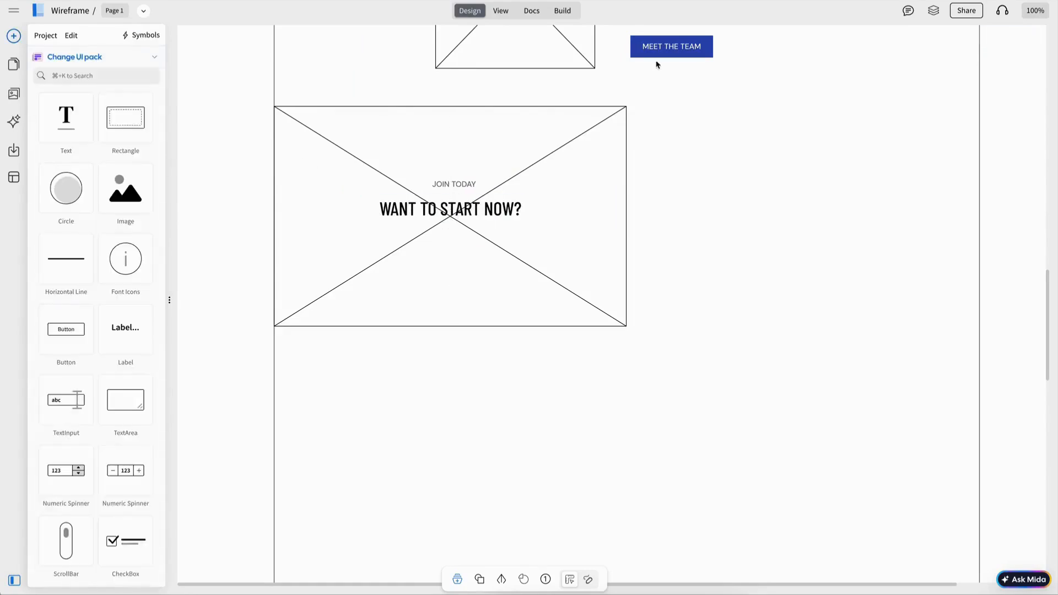
# - Copy the "MEET THE TEAM" button below "WANT TO START NOW?" and turn it into an unfilled "GET A QUOTE" button with black text
pyautogui.doubleClick(659, 52)
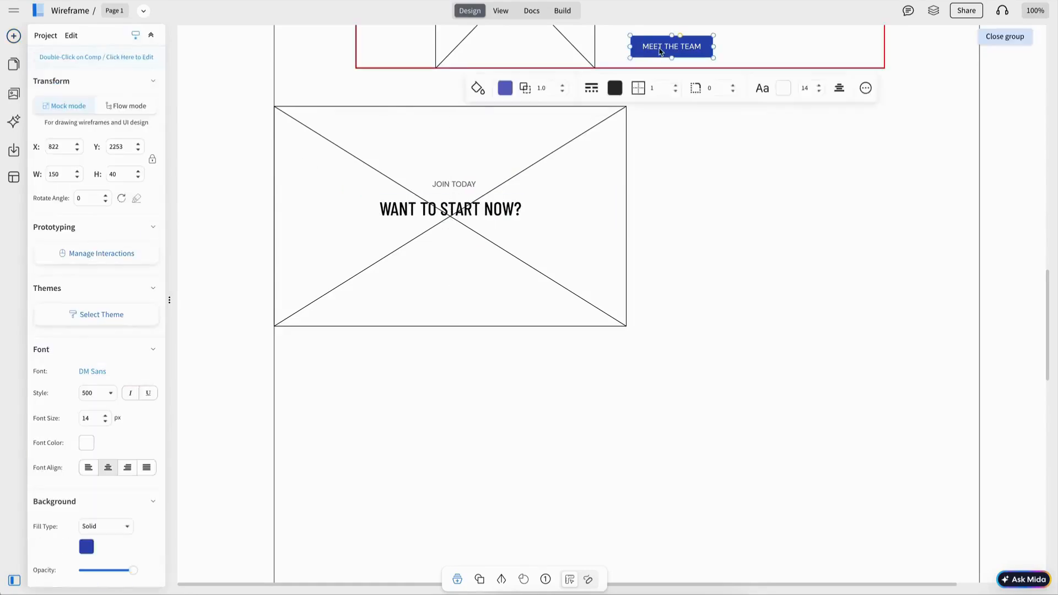
pyautogui.press('super+c')
pyautogui.press('Escape')
pyautogui.press('super+v')
pyautogui.moveTo(659, 57); pyautogui.dragTo(385, 320)
pyautogui.press('super+z')
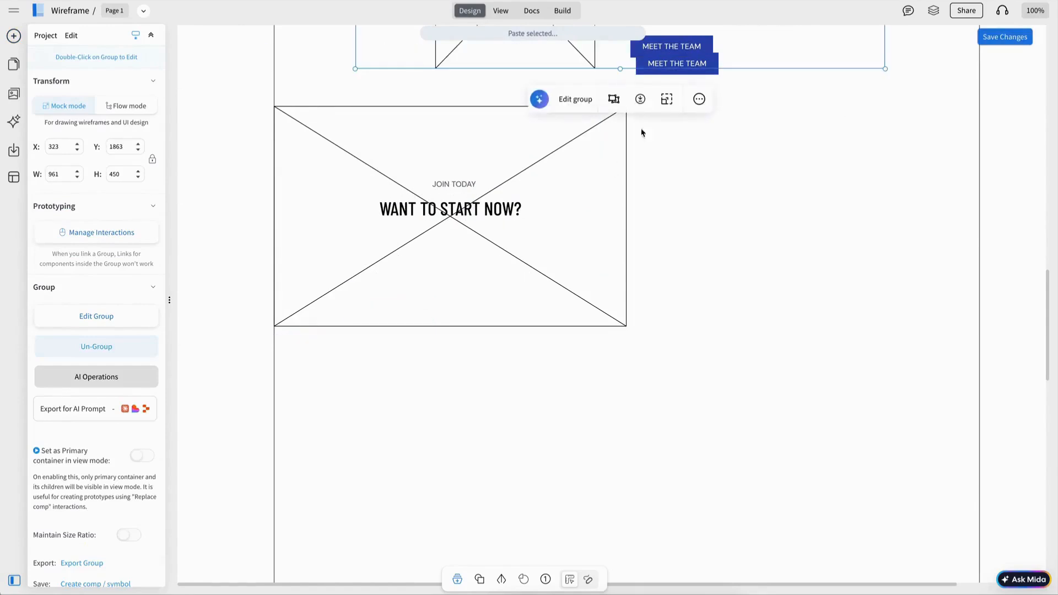
pyautogui.click(670, 73)
pyautogui.moveTo(671, 76); pyautogui.dragTo(449, 256)
pyautogui.doubleClick(450, 256)
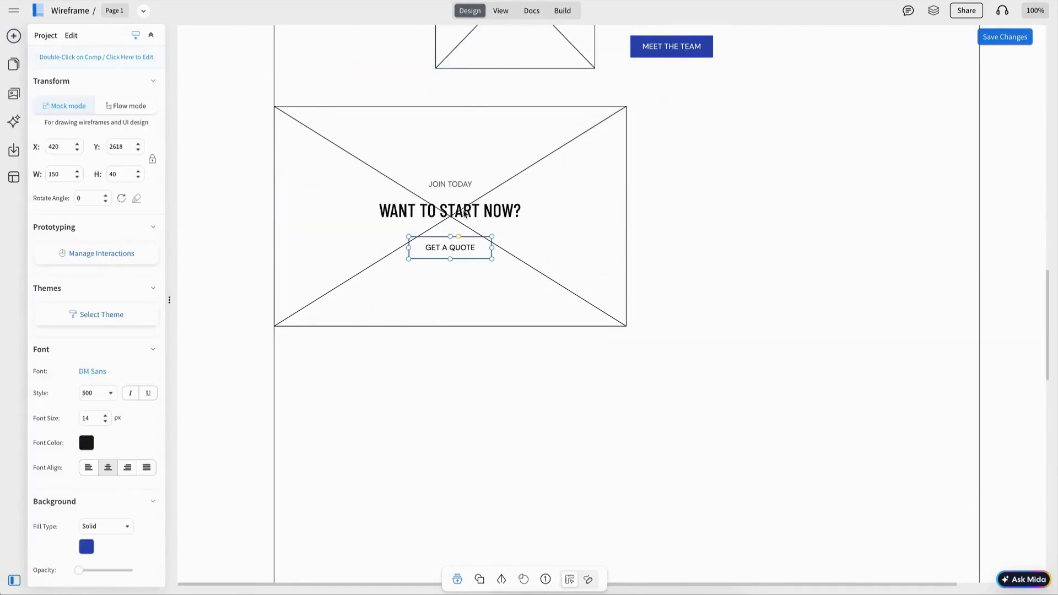
# - Group the "JOIN TODAY" label, heading and button, and centre the group horizontally and vertically on the image placeholder
pyautogui.keyDown('shift'); pyautogui.click(464, 210); pyautogui.keyUp('shift')
pyautogui.keyDown('shift'); pyautogui.click(462, 187); pyautogui.keyUp('shift')
pyautogui.press('super+g')
pyautogui.keyDown('shift'); pyautogui.click(484, 161); pyautogui.keyUp('shift')
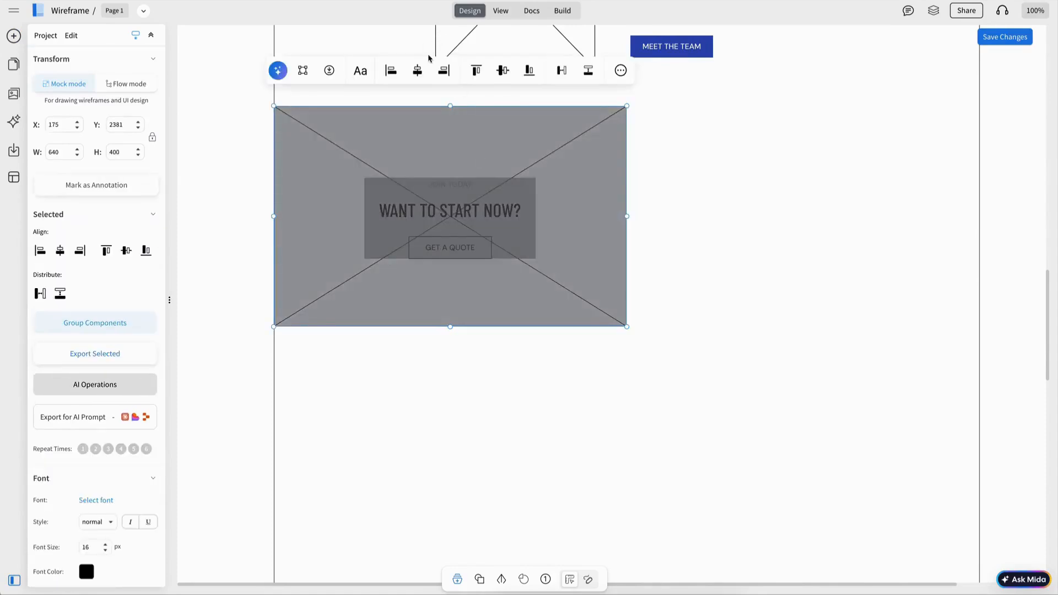
pyautogui.click(419, 72)
pyautogui.click(503, 72)
pyautogui.click(461, 197)
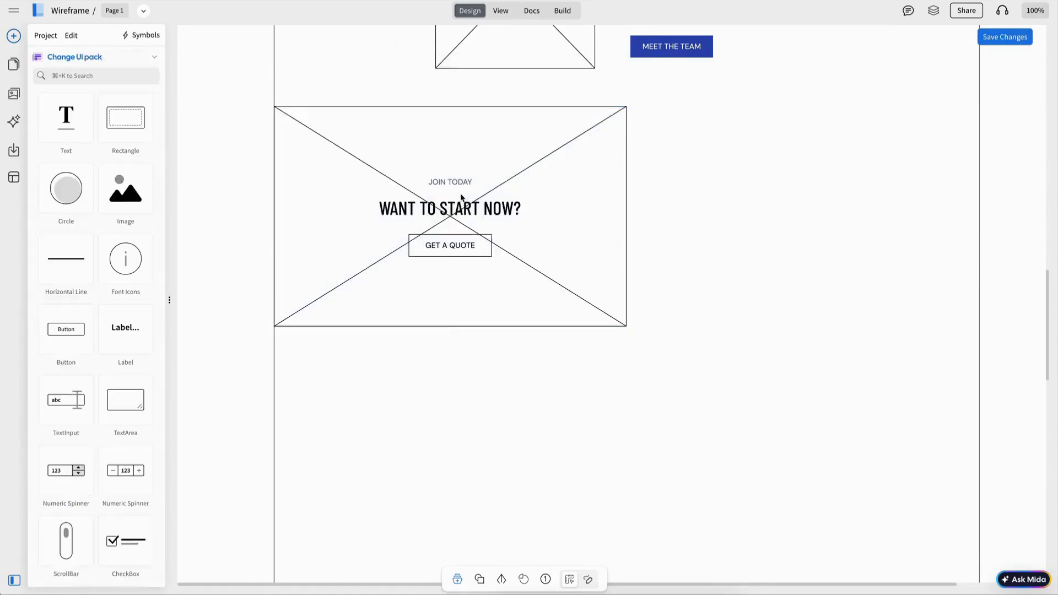
# - Group the centred "JOIN TODAY" text block with its image placeholder
pyautogui.click(489, 194)
pyautogui.keyDown('shift'); pyautogui.click(545, 180); pyautogui.keyUp('shift')
pyautogui.press('super+g')
pyautogui.doubleClick(546, 179)
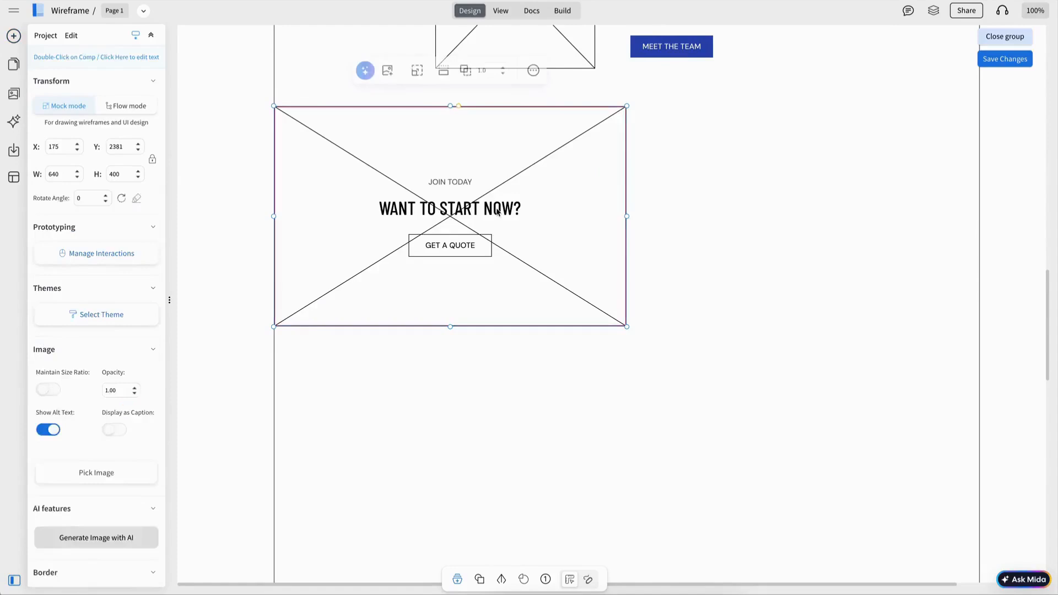
pyautogui.click(497, 210)
pyautogui.press('Escape')
# - Duplicate the "JOIN TODAY" card directly to its right and reword the copy "CAREERS", "WANT TO WORK WITH US?" and "CONTACT US"
pyautogui.click(499, 213)
pyautogui.press('super+d')
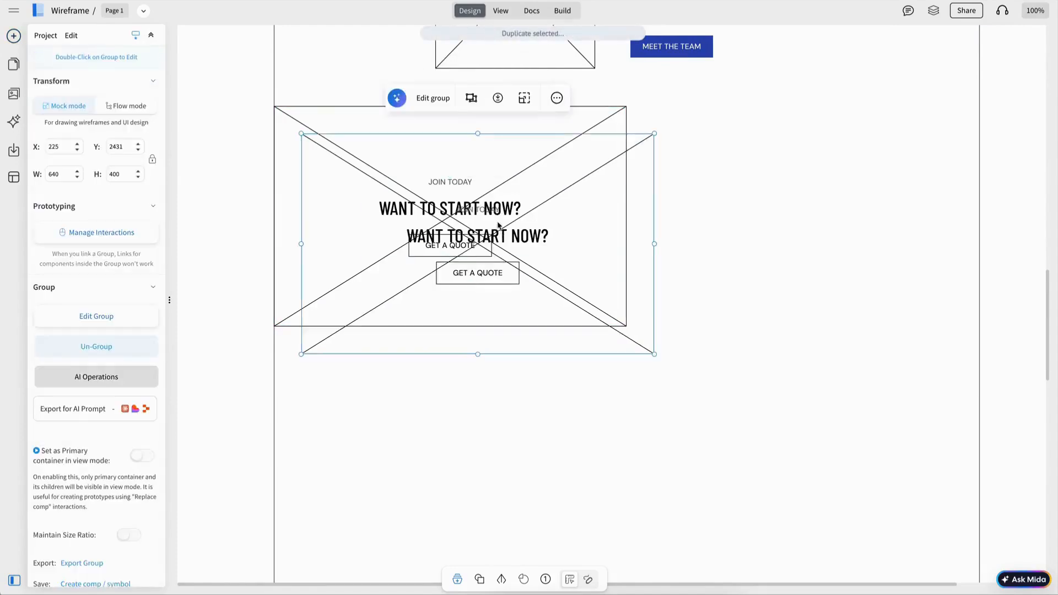
pyautogui.moveTo(500, 228); pyautogui.dragTo(825, 211)
pyautogui.press('Escape')
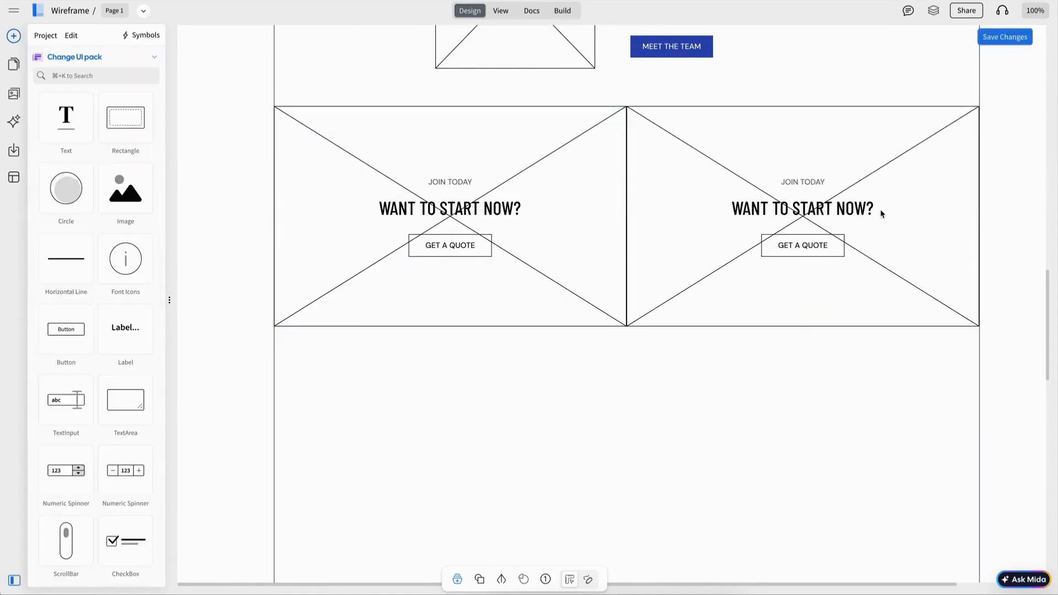
pyautogui.click(848, 210)
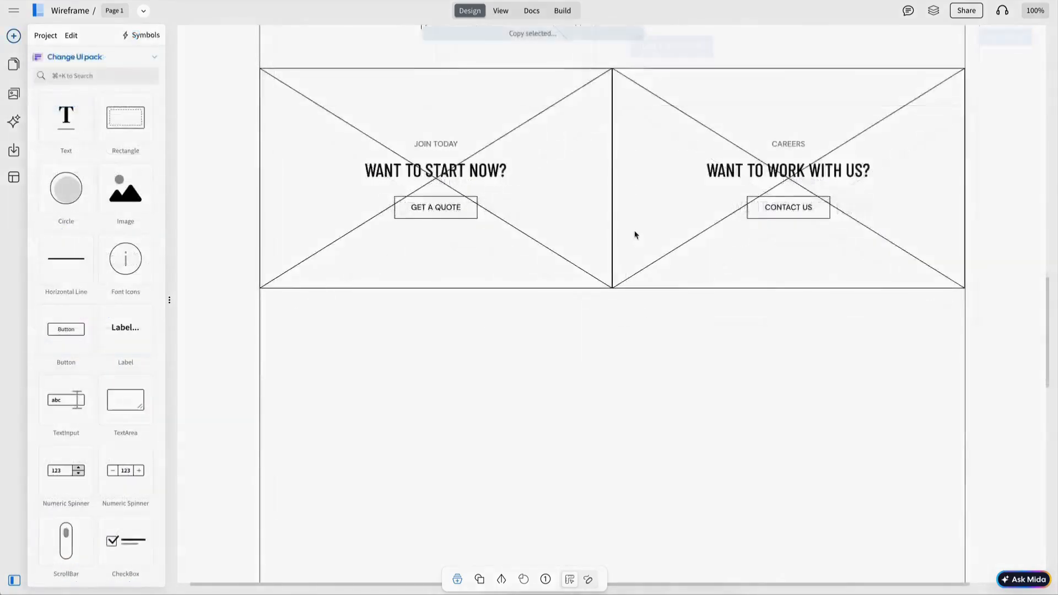
# - Paste the "Our practice" label and heading below the two image cards, reworded "TESTIMONIALS" and "OUR CLIENTS CHOOSE US BECAUSE WE ARE THE BEST"
pyautogui.scroll(-3, 633, 233)
pyautogui.hotkey('ctrl', 'v')
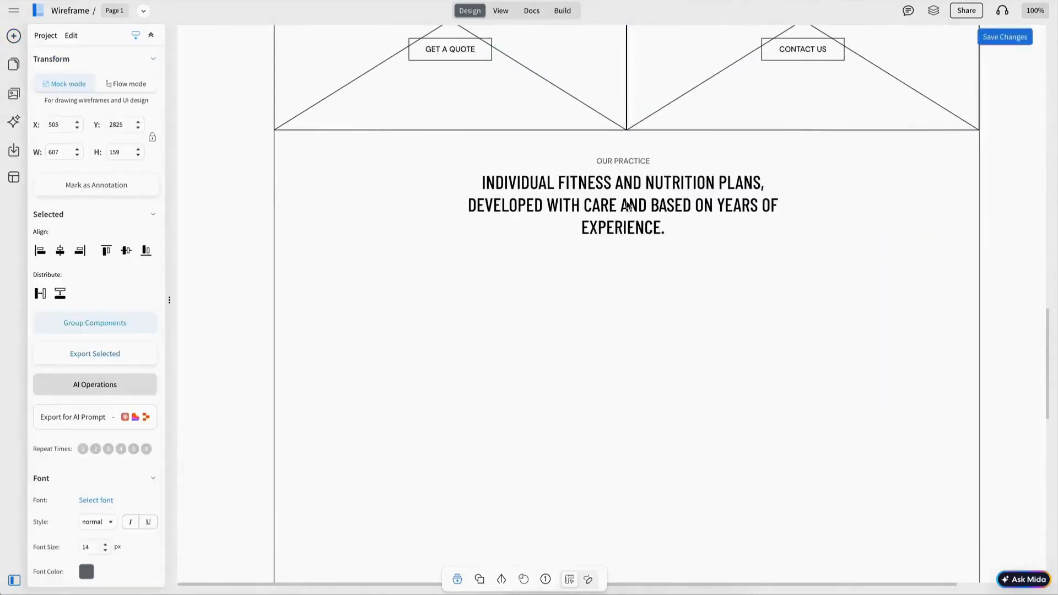
pyautogui.press('Escape')
pyautogui.doubleClick(629, 161)
pyautogui.write('TESTIMONIALS')
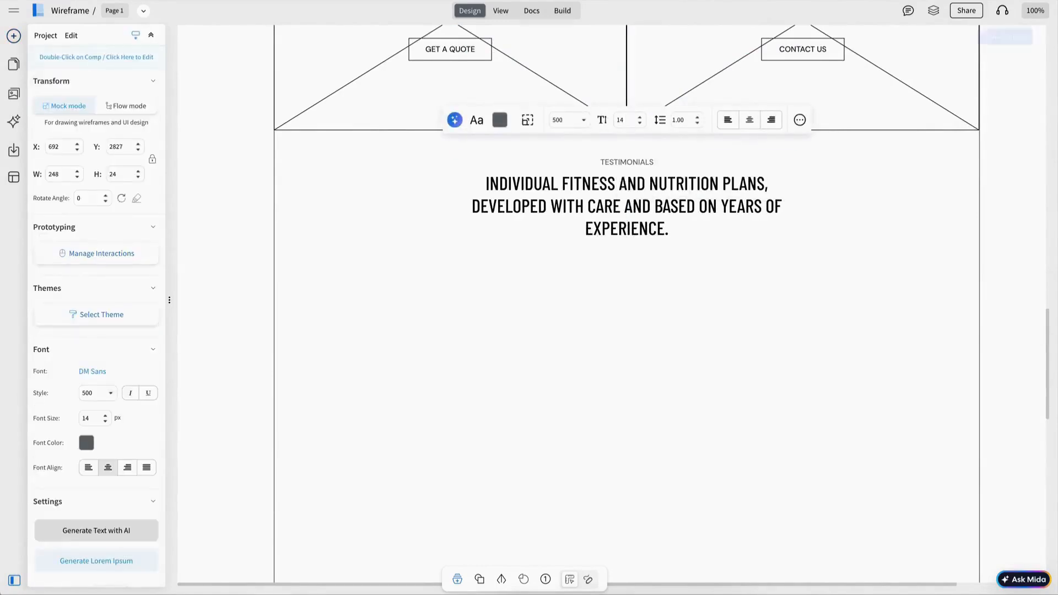
pyautogui.doubleClick(627, 206)
pyautogui.write('OUR CLIENTS CHOOSE US BECAUSE WE ARE THE BEST')
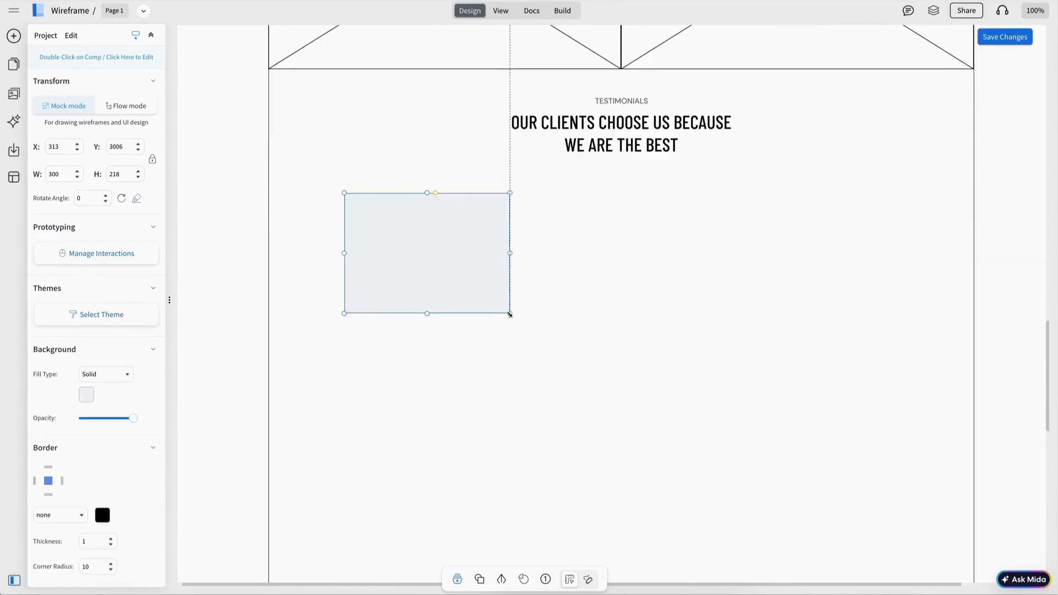
# - Enlarge the rounded card below the testimonials heading to about 337 by 225 and duplicate it to its right
pyautogui.moveTo(507, 312); pyautogui.dragTo(529, 319)
pyautogui.hotkey('ctrl', 'd')
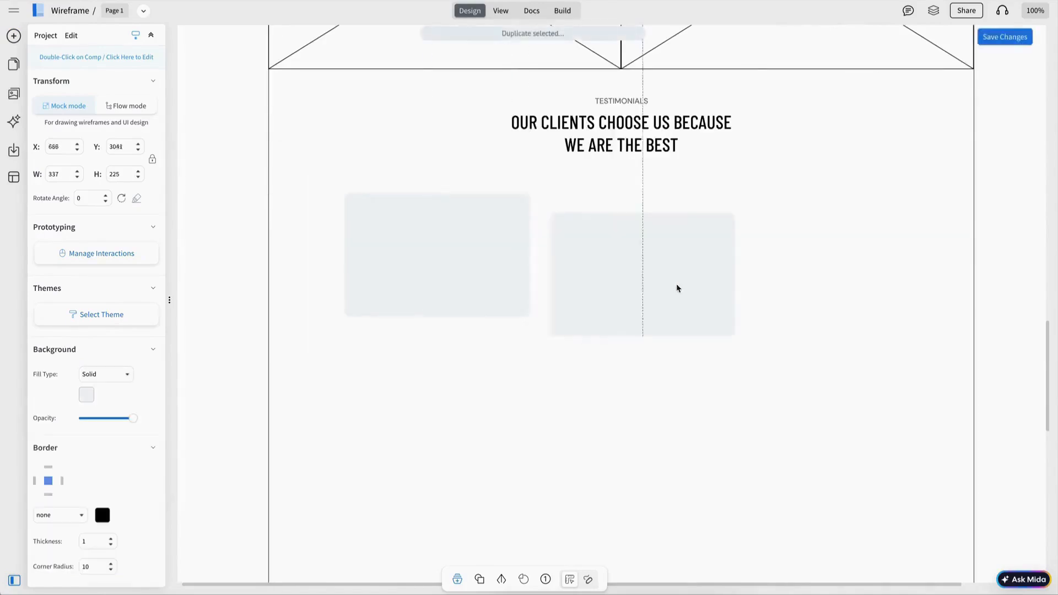
pyautogui.moveTo(678, 288); pyautogui.dragTo(661, 273)
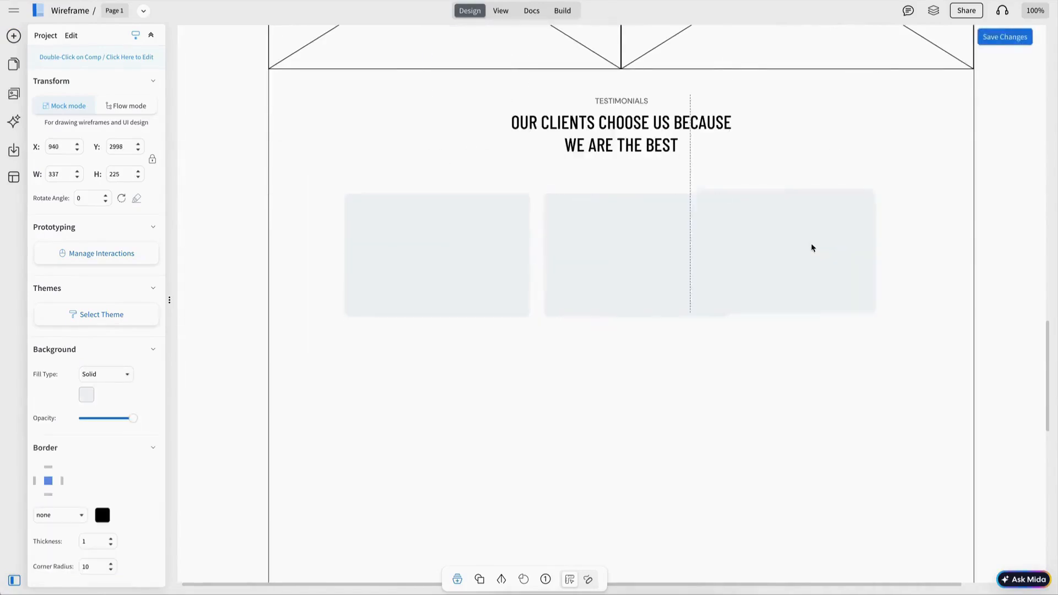
# - Line up the three testimonial cards with the outer edges of the "Our practice" cards and distribute them evenly horizontally
pyautogui.scroll(10, 615, 184)
pyautogui.click(614, 185)
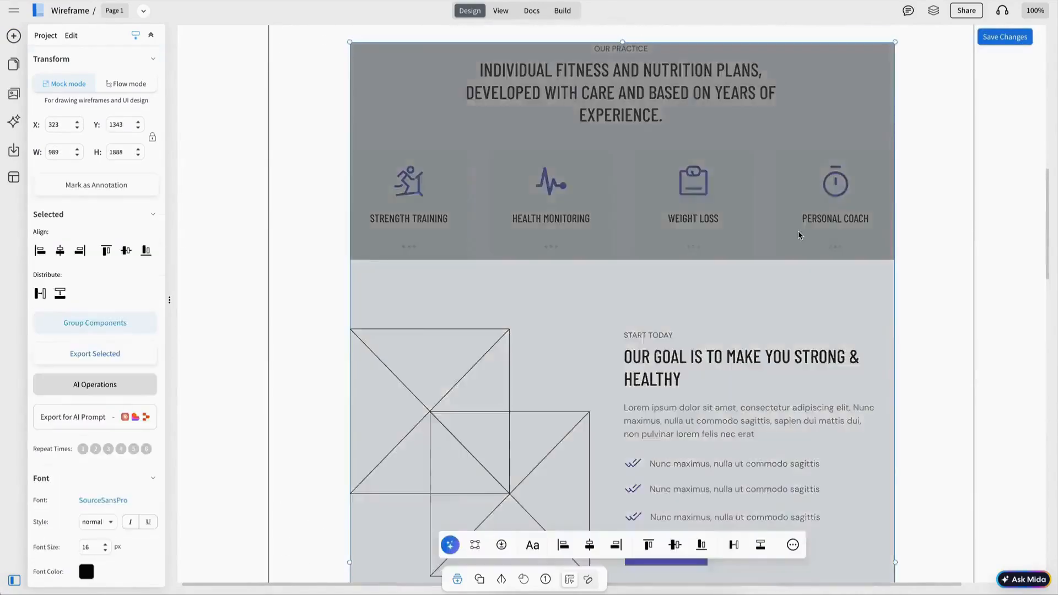
pyautogui.scroll(-10, 636, 355)
pyautogui.click(686, 378)
pyautogui.click(768, 283)
pyautogui.keyDown('shift'); pyautogui.click(642, 268); pyautogui.keyUp('shift')
pyautogui.keyDown('shift'); pyautogui.click(431, 253); pyautogui.keyUp('shift')
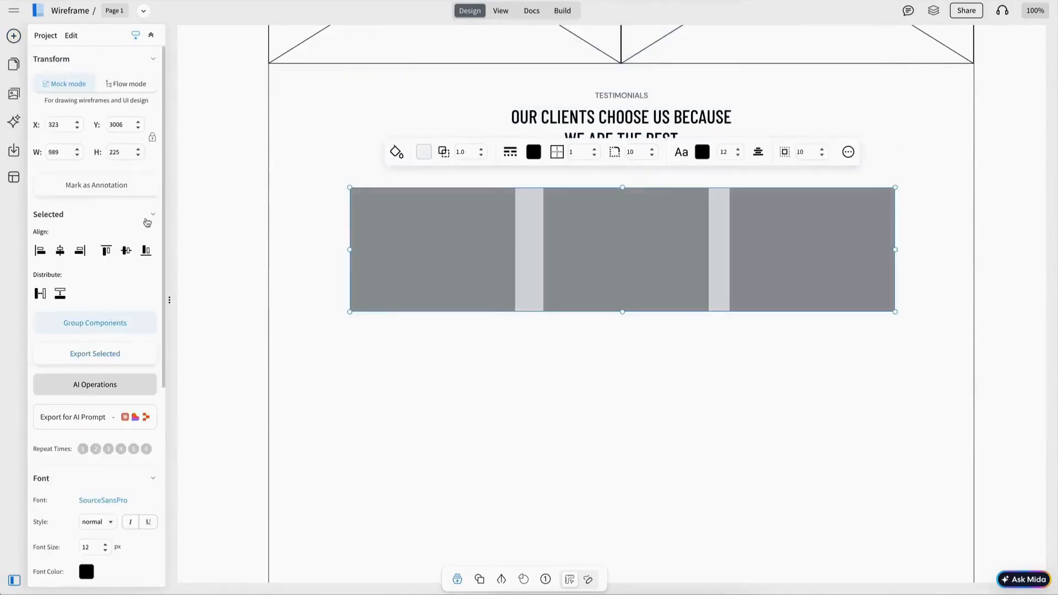
pyautogui.click(44, 296)
pyautogui.click(727, 257)
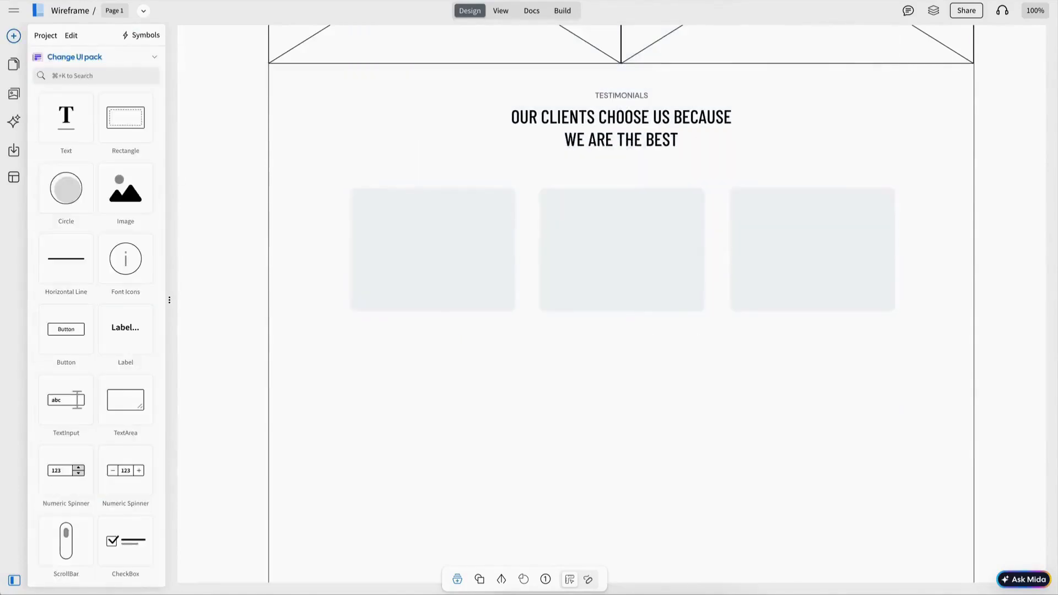
# - Place a Rating component near the top of the first testimonial card and set its rating to 5
pyautogui.click(96, 76)
pyautogui.write('rating')
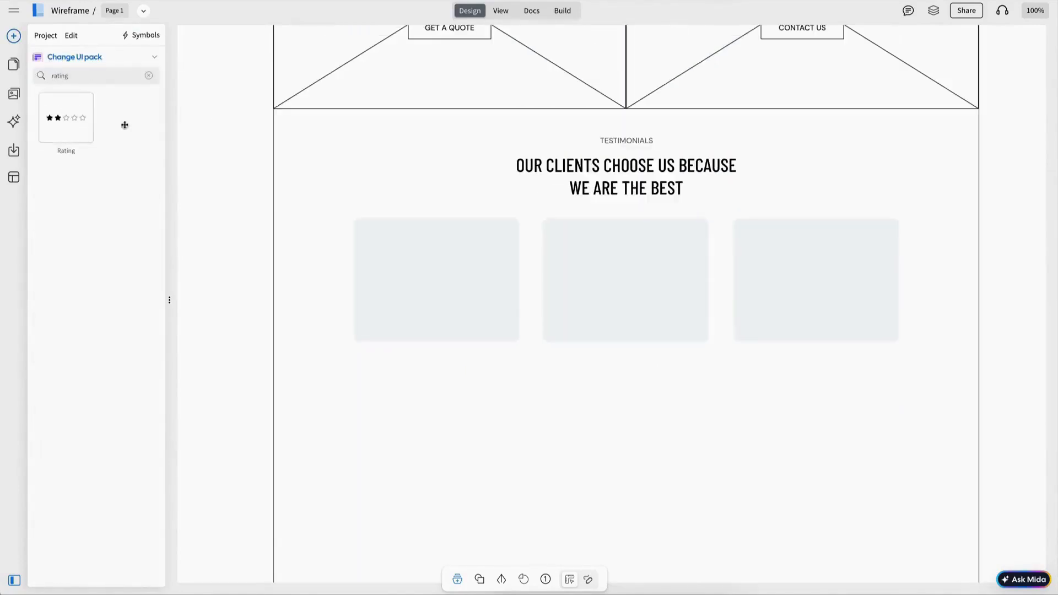
pyautogui.moveTo(124, 125); pyautogui.dragTo(399, 246)
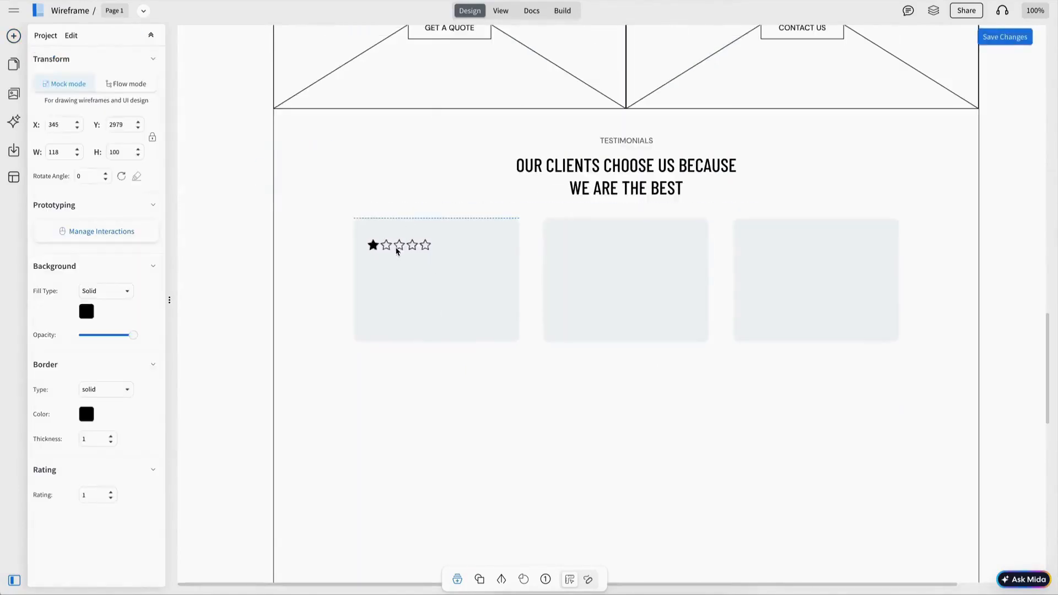
pyautogui.click(397, 250)
pyautogui.click(111, 492)
pyautogui.click(111, 492)
pyautogui.click(110, 492)
pyautogui.click(111, 493)
# - Change the rating stars' border and fill colours to amber yellow
pyautogui.click(88, 416)
pyautogui.click(134, 456)
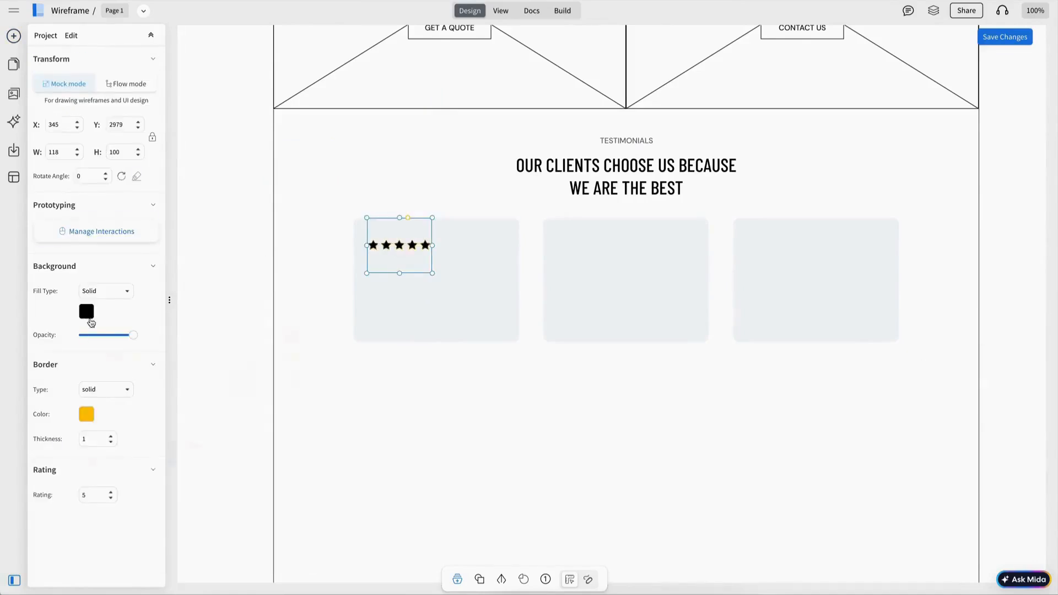
pyautogui.click(89, 315)
pyautogui.click(134, 354)
pyautogui.click(324, 287)
pyautogui.click(149, 76)
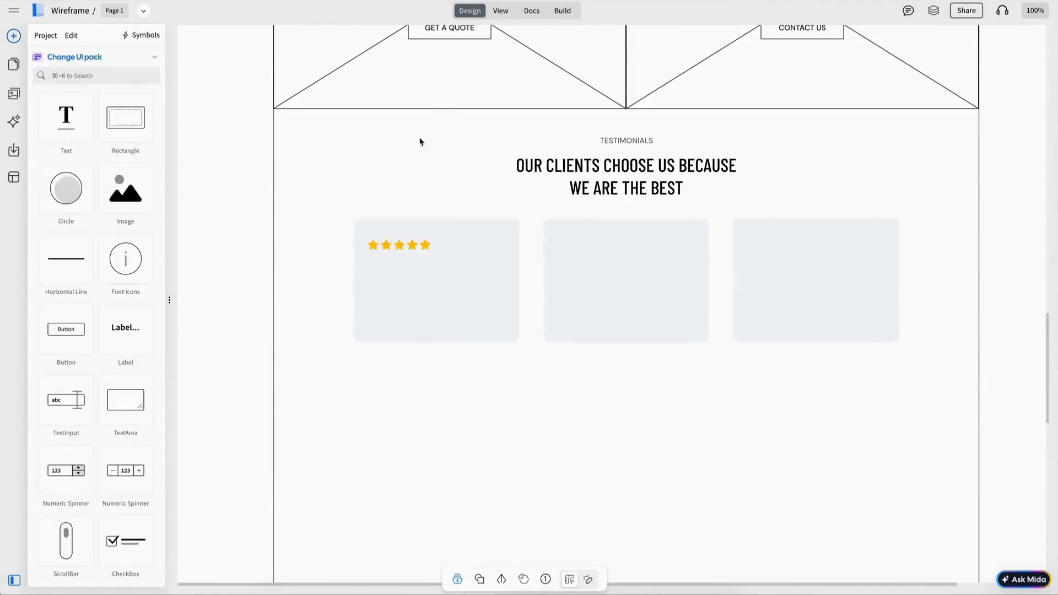
# - Add a copied lorem ipsum paragraph, 261 wide and shortened to end at "maximus", below the stars, with the client's name underneath
pyautogui.scroll(6, 700, 210)
pyautogui.scroll(-6, 680, 179)
pyautogui.press('super+v')
pyautogui.moveTo(733, 76); pyautogui.dragTo(466, 307)
pyautogui.moveTo(624, 309); pyautogui.dragTo(500, 313)
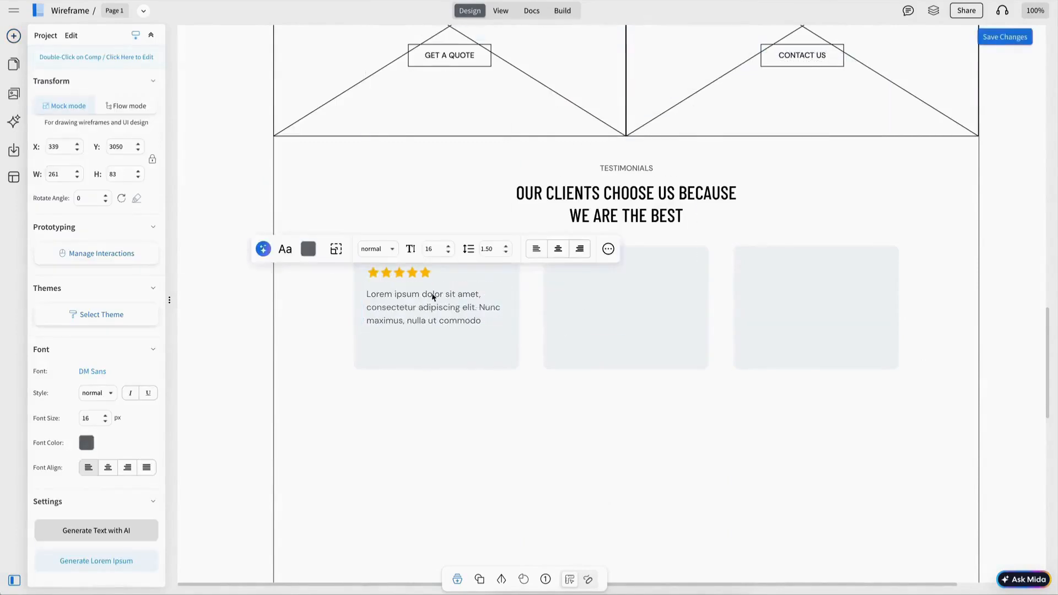
pyautogui.moveTo(435, 331); pyautogui.dragTo(437, 342)
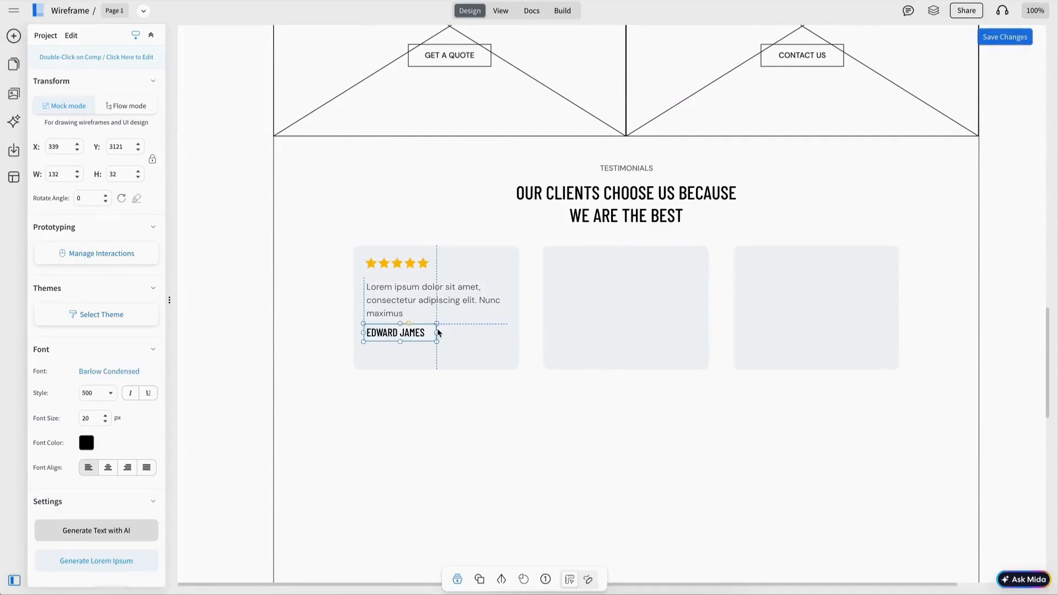
pyautogui.press('Escape')
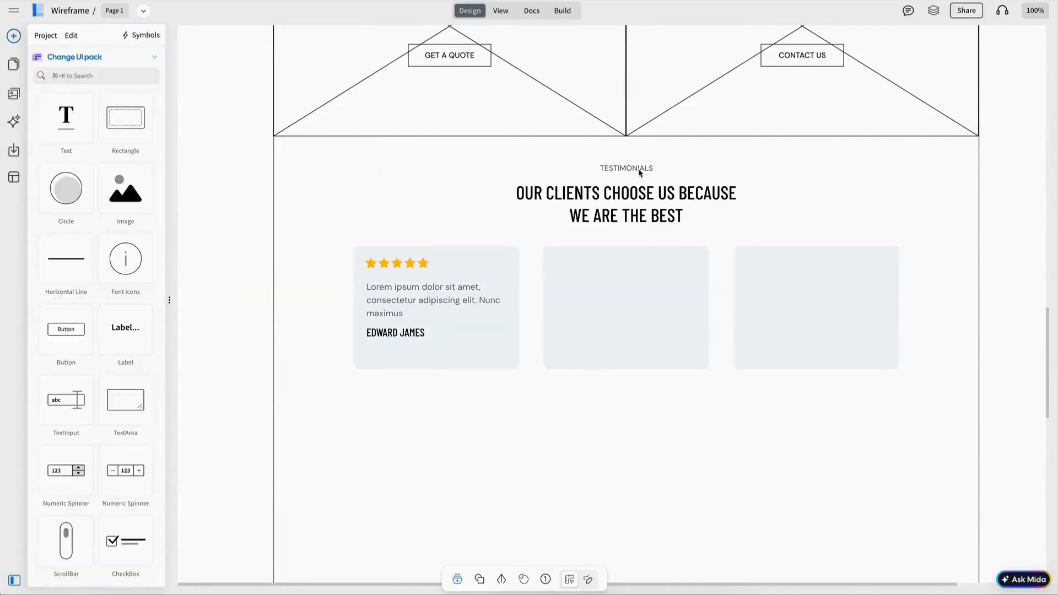
# - Add a copied label reading "Client" below the client's name and group the first testimonial card's contents
pyautogui.click(639, 173)
pyautogui.moveTo(639, 173); pyautogui.dragTo(544, 330)
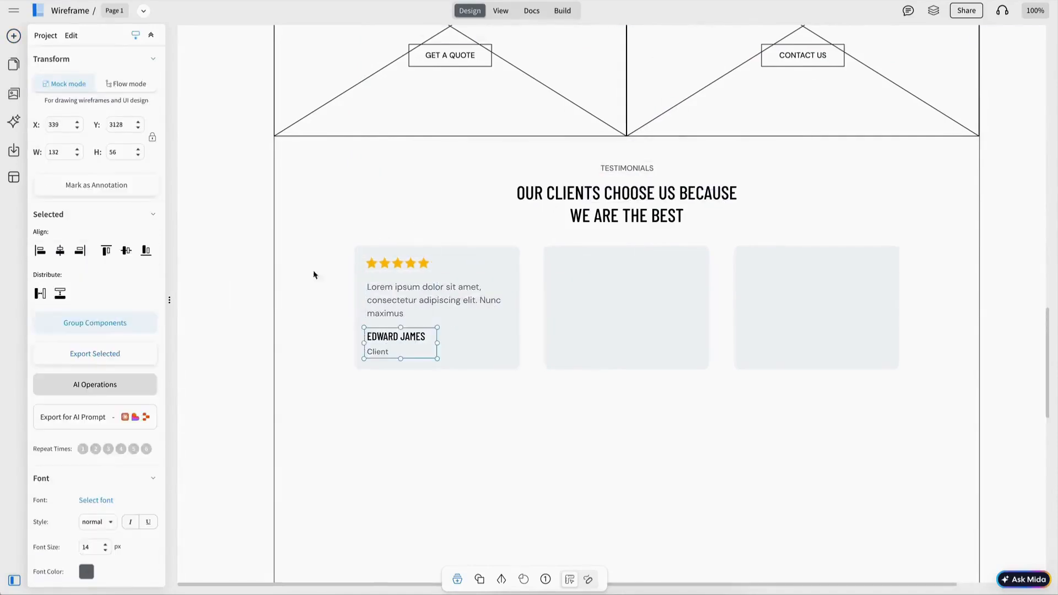
pyautogui.moveTo(213, 214); pyautogui.dragTo(583, 425)
pyautogui.hotkey('ctrl', 'g')
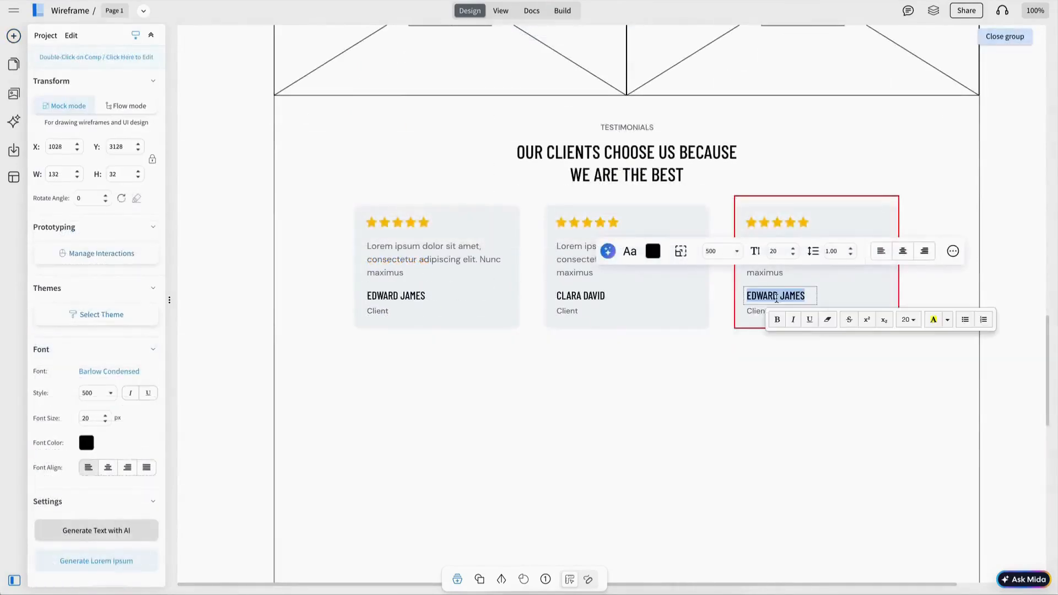
# - Replace the client's name on the third testimonial card with a different full name
pyautogui.write('JESS')
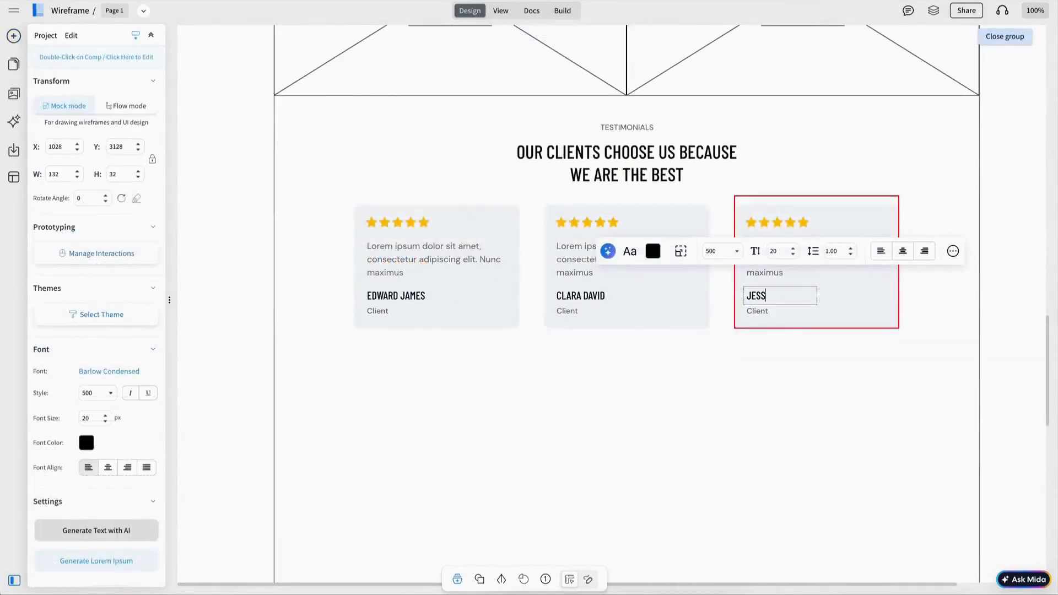
pyautogui.write('ICA MIKE')
pyautogui.press('Escape')
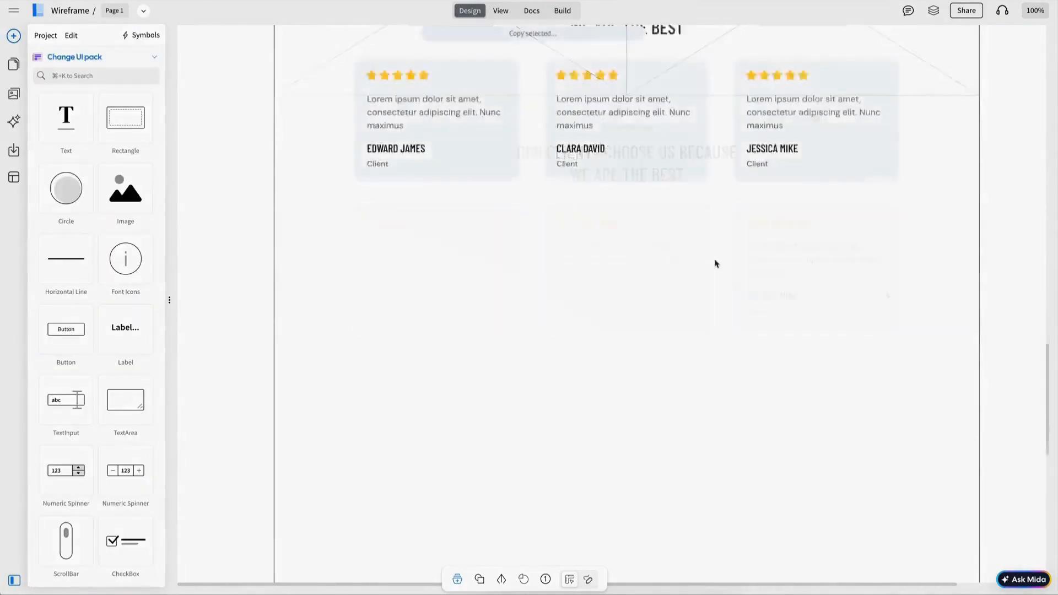
# - Add a copied dark full-width background with an outlined image placeholder below the testimonial cards
pyautogui.scroll(-2, 716, 261)
pyautogui.hotkey('ctrl', 'v')
pyautogui.moveTo(698, 103); pyautogui.dragTo(694, 178)
pyautogui.press('Escape')
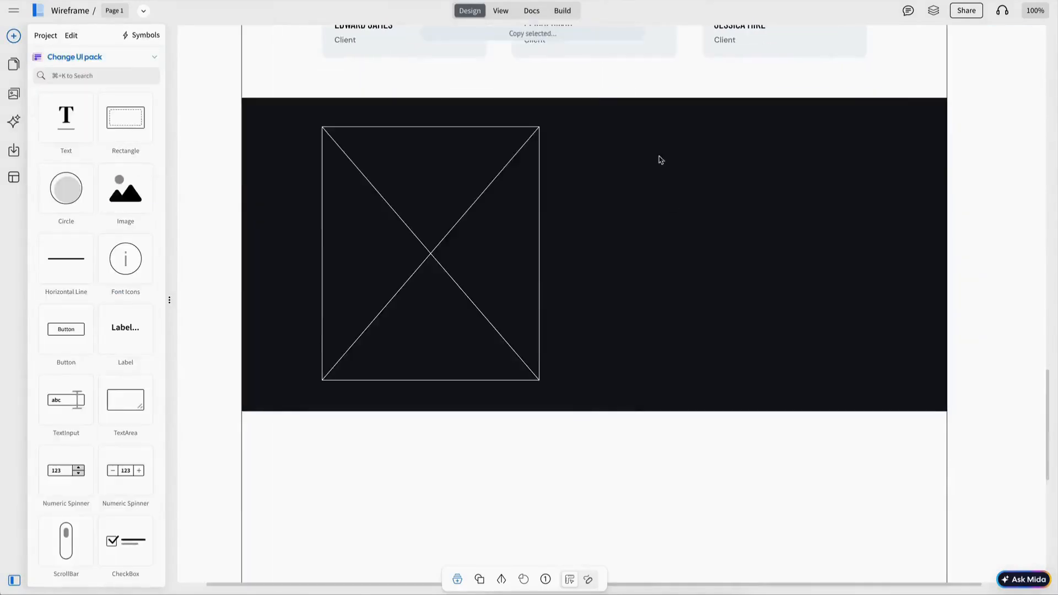
# - Title the dark section with the label "CONTACT US" and the heading "HAVE QUESTIONS? GET IN TOUCH" on one line
pyautogui.click(579, 189)
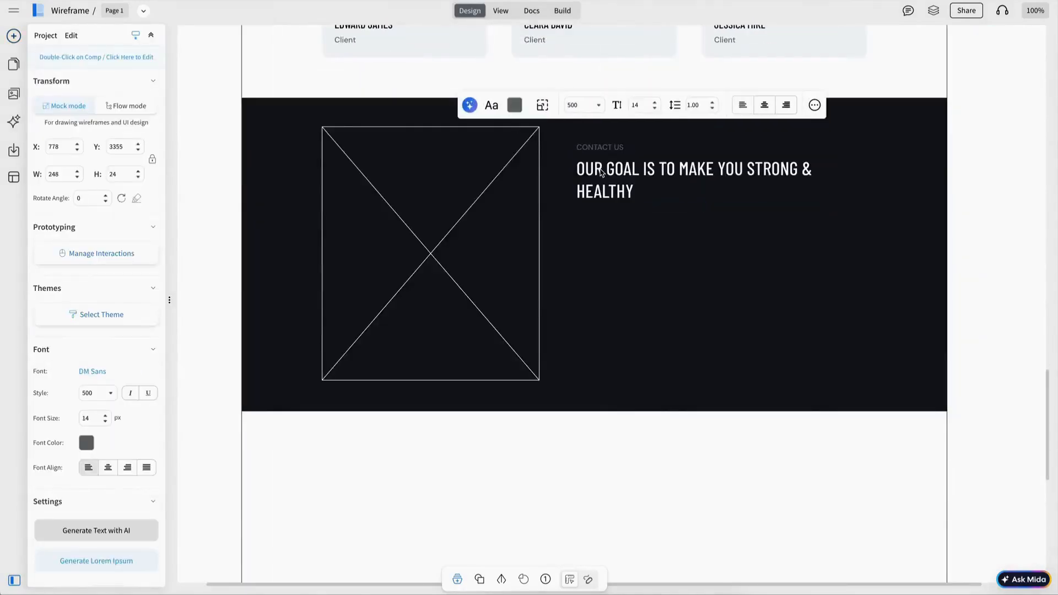
pyautogui.doubleClick(599, 169)
pyautogui.write('HA')
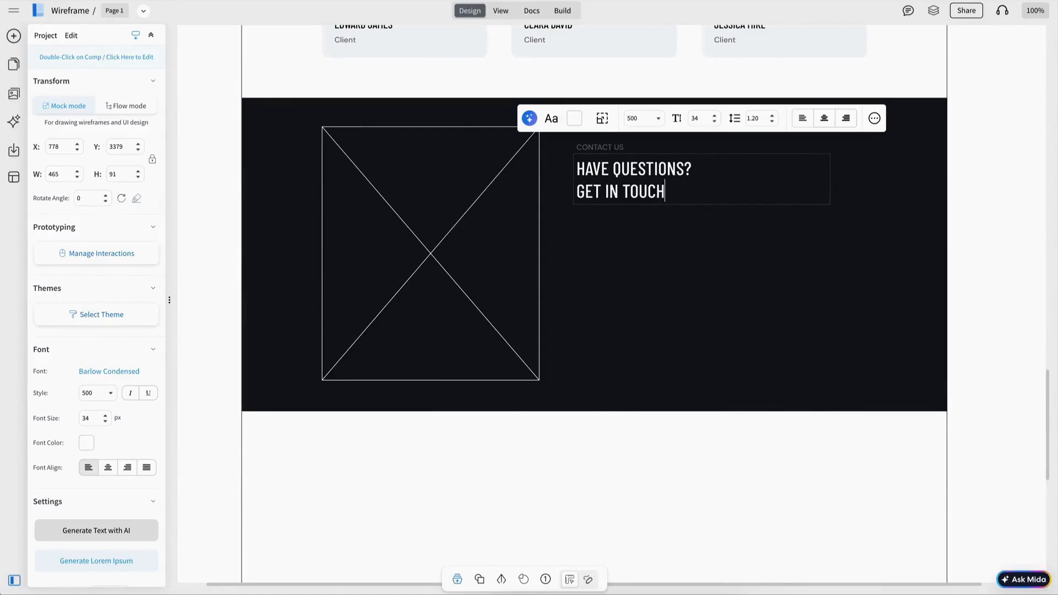
pyautogui.press('Escape')
pyautogui.doubleClick(602, 170)
pyautogui.click(579, 190)
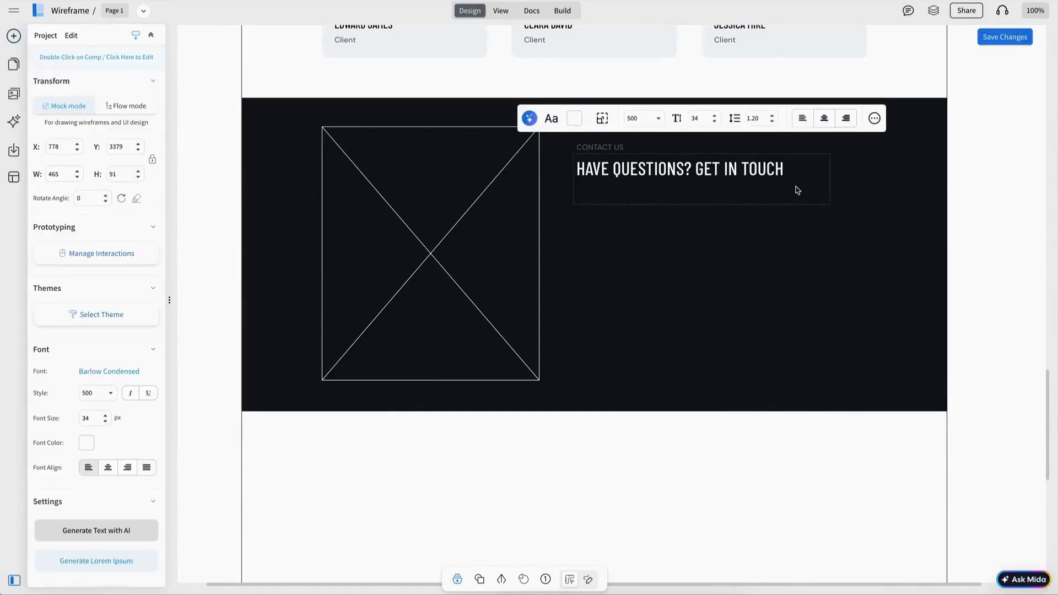
# - Narrow the contact heading's text box to 401, set its line height to 1.00 and reduce the box to one line's height
pyautogui.moveTo(830, 181); pyautogui.dragTo(795, 180)
pyautogui.click(754, 121)
pyautogui.click(755, 122)
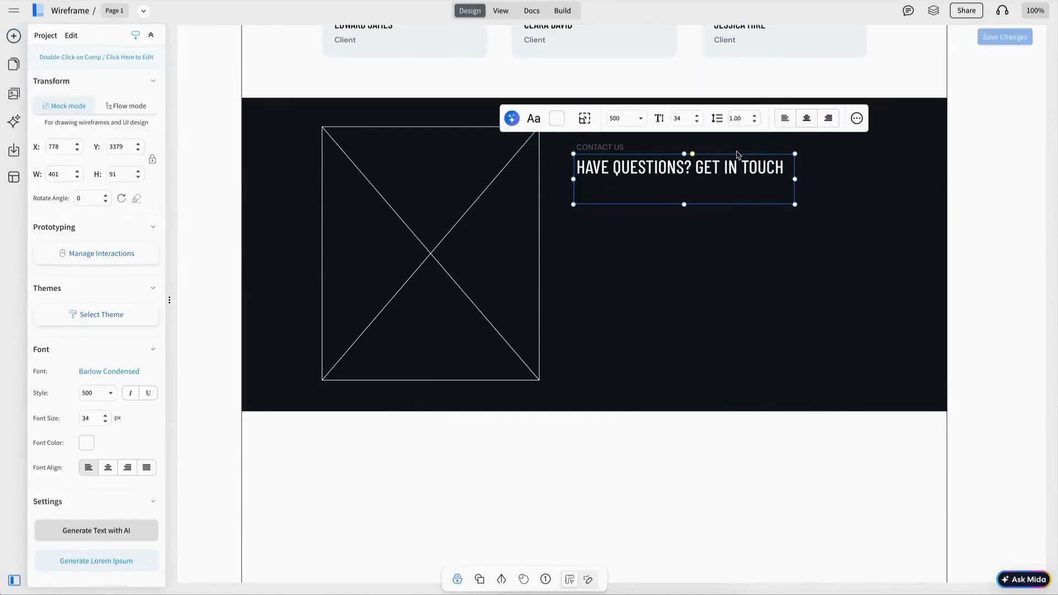
pyautogui.moveTo(684, 205); pyautogui.dragTo(685, 180)
pyautogui.click(1025, 233)
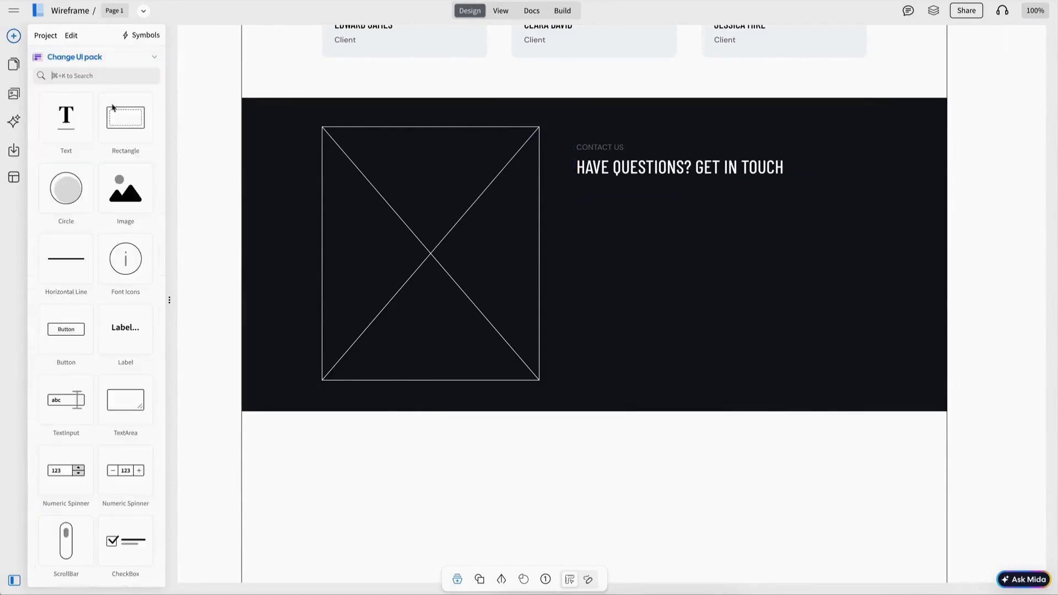
# - Place a TextInput below the contact heading and apply an underline-style theme with a transparent background
pyautogui.moveTo(62, 330); pyautogui.dragTo(602, 359)
pyautogui.click(125, 314)
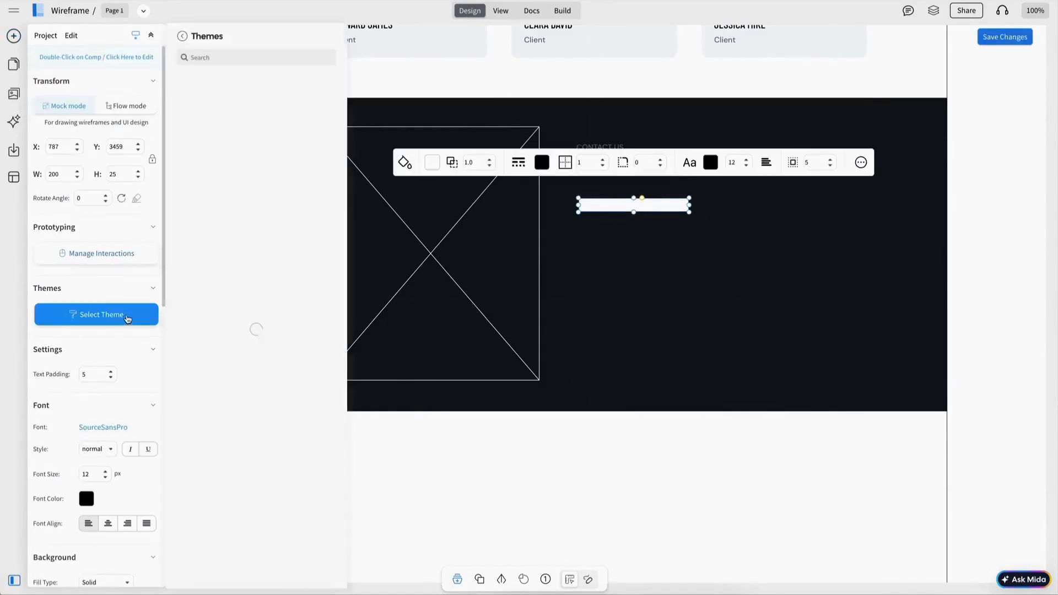
pyautogui.click(232, 178)
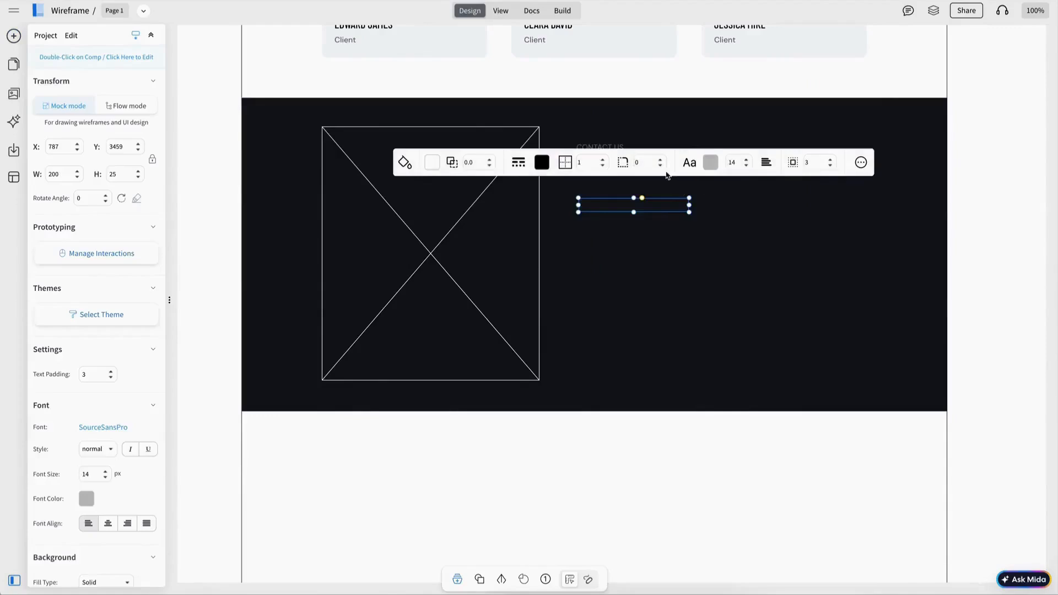
# - Enlarge the text input below the contact heading to 220 wide and 41 high
pyautogui.press('Escape')
pyautogui.click(615, 210)
pyautogui.moveTo(634, 196); pyautogui.dragTo(792, 214)
pyautogui.press('Escape')
# - Label the text input "Name" and set its border colour to light grey
pyautogui.doubleClick(647, 204)
pyautogui.write('Name')
pyautogui.click(698, 157)
pyautogui.click(717, 181)
pyautogui.press('Escape')
# - Label the duplicated text input beside the first field "Last Name"
pyautogui.doubleClick(749, 201)
pyautogui.write('Last Name')
pyautogui.click(678, 226)
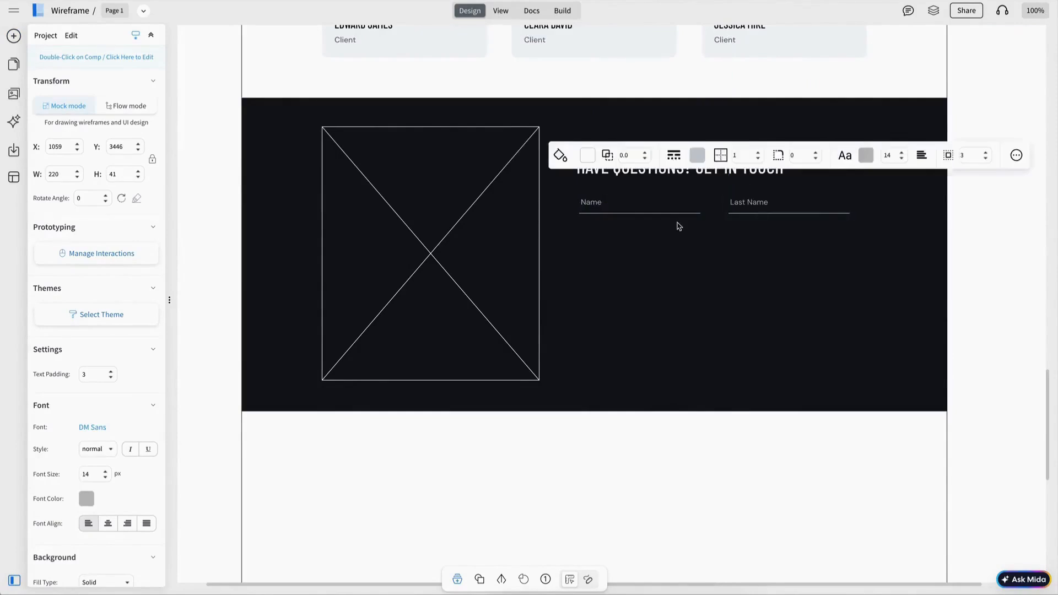
# - Relabel the first field "First Name" and duplicate it directly below with the label "Email"
pyautogui.doubleClick(589, 202)
pyautogui.write('First')
pyautogui.press('Escape')
pyautogui.moveTo(628, 212); pyautogui.dragTo(631, 243)
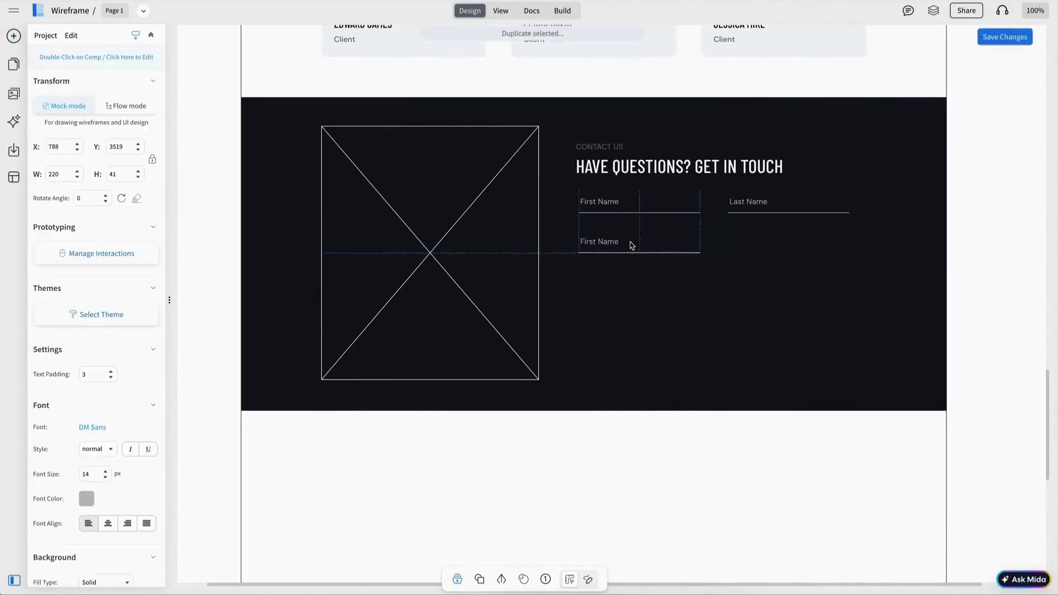
pyautogui.doubleClick(614, 239)
pyautogui.write('Email')
pyautogui.press('Escape')
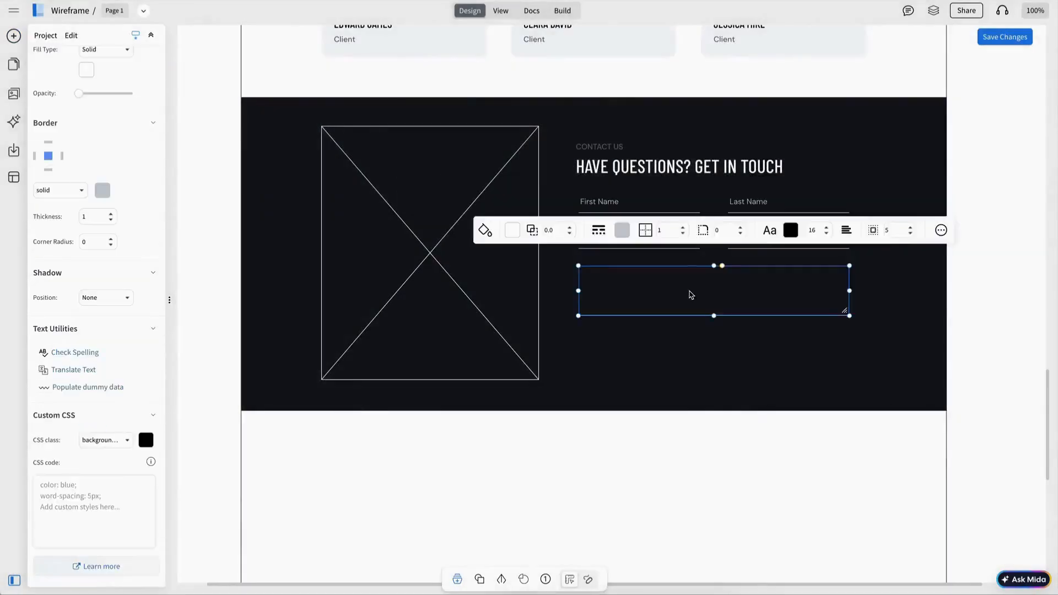
# - Enter "Type your message" in the text area below the contact fields
pyautogui.doubleClick(690, 292)
pyautogui.write('T')
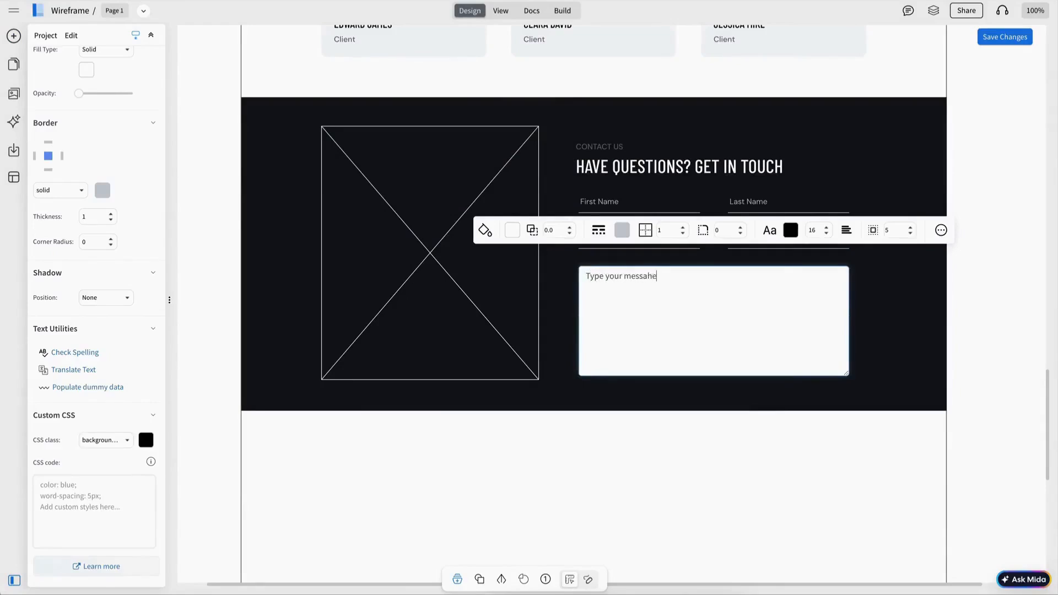
pyautogui.write('ype your message')
pyautogui.press('Escape')
# - Copy the "MEET THE TEAM" button and place it below the message area, aligned with the form's left edge
pyautogui.scroll(12, 711, 298)
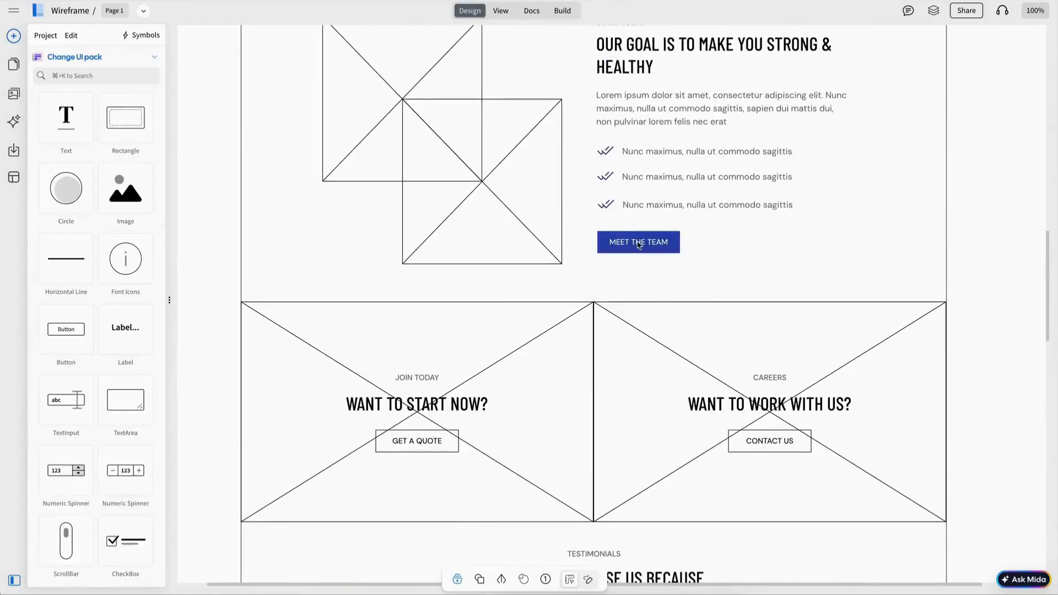
pyautogui.click(640, 243)
pyautogui.press('Escape')
pyautogui.scroll(-15, 663, 286)
pyautogui.hotkey('ctrl', 'v')
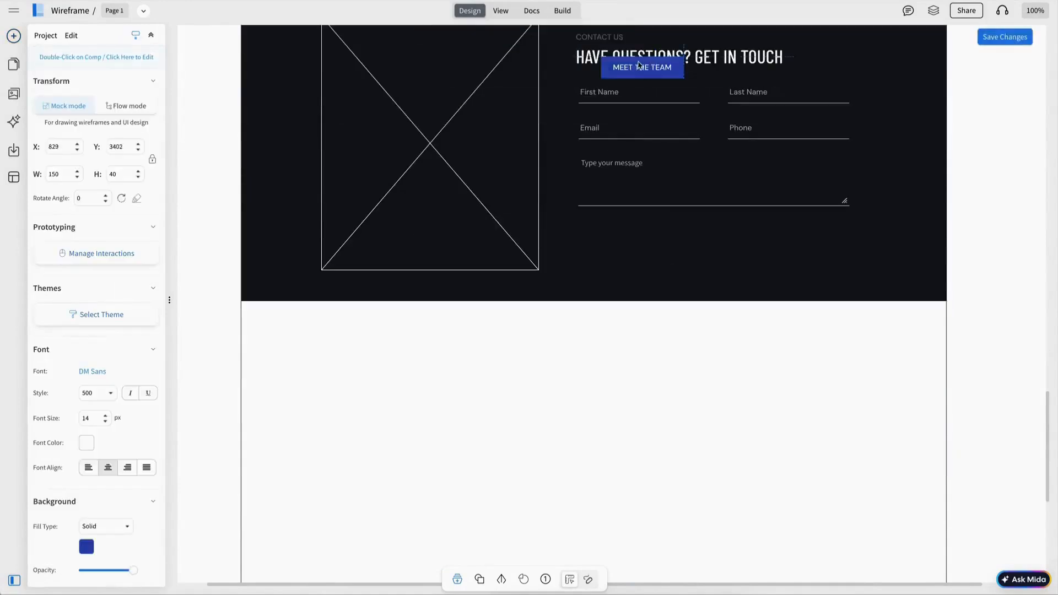
pyautogui.moveTo(637, 66); pyautogui.dragTo(614, 235)
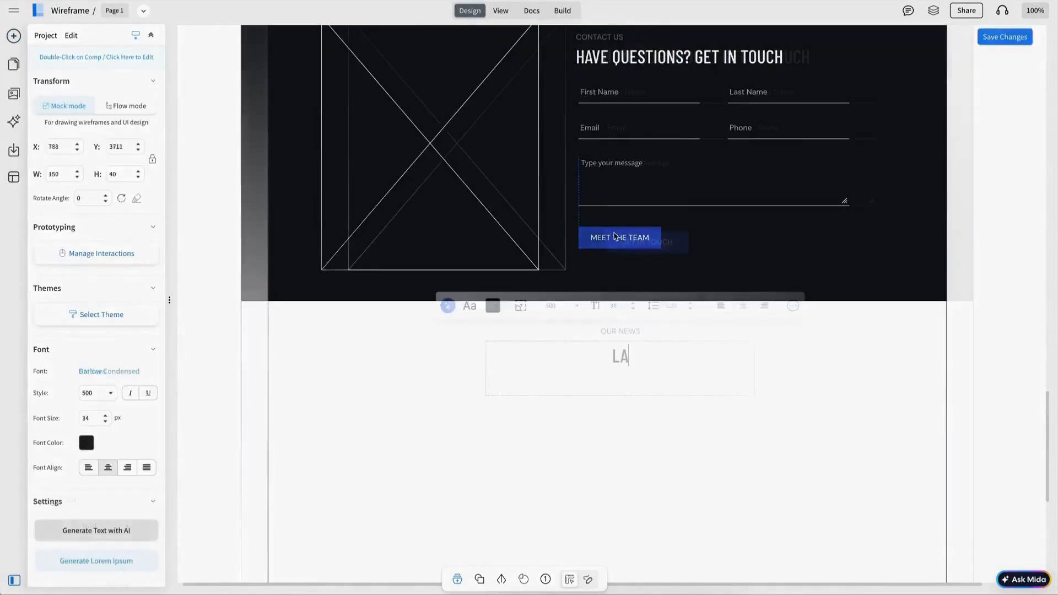
# - Complete the heading under "OUR NEWS" as "LATEST ARTICLES"
pyautogui.write('ST ARTICLES')
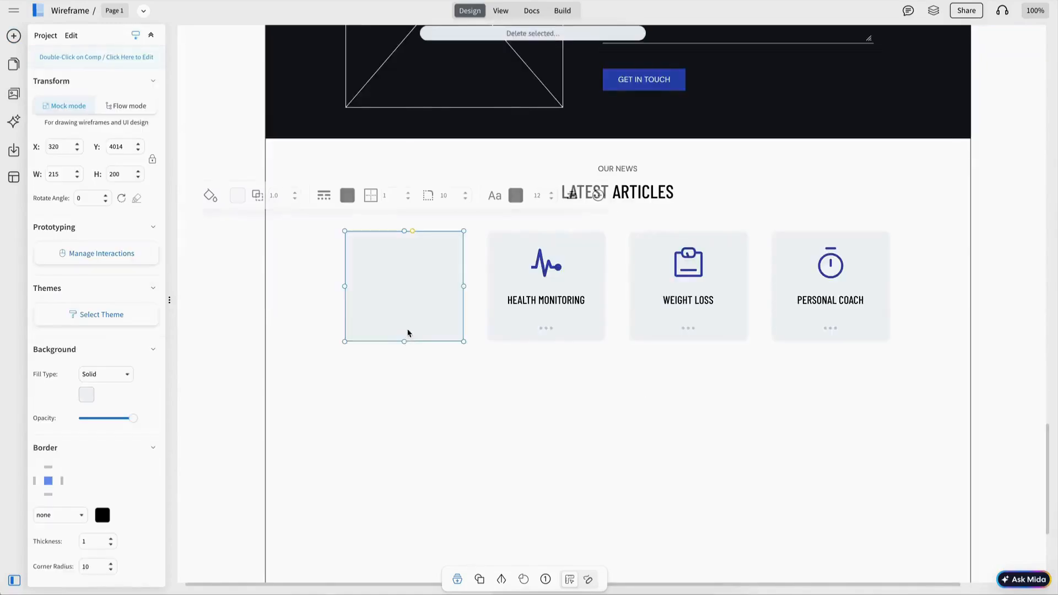
# - Stretch the emptied first card to 257 high and place a 215 by 151 image placeholder across its top
pyautogui.moveTo(407, 338); pyautogui.dragTo(404, 373)
pyautogui.press('Escape')
pyautogui.moveTo(125, 189); pyautogui.dragTo(375, 282)
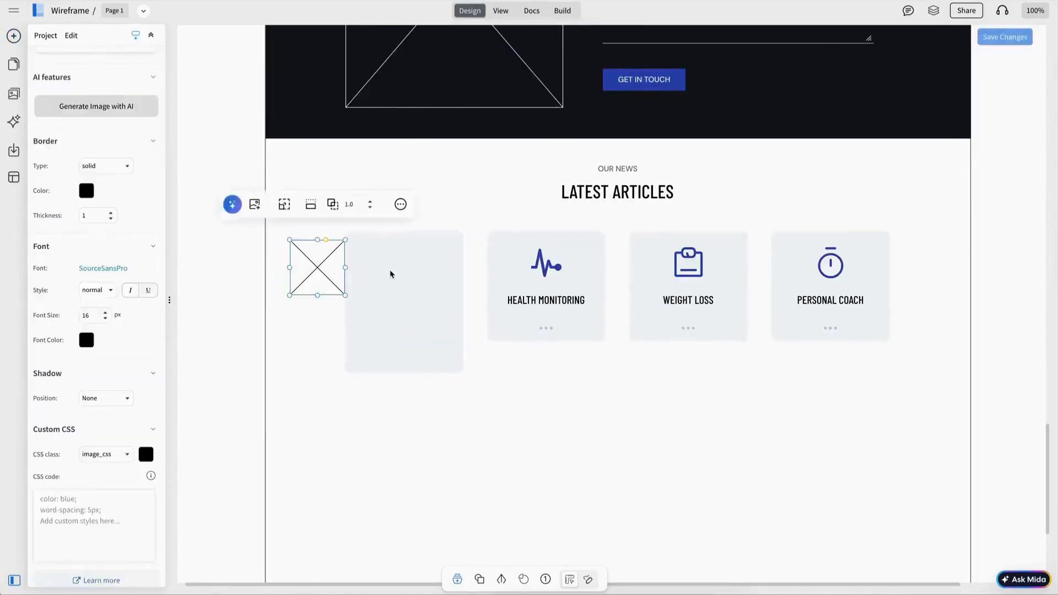
pyautogui.click(389, 270)
pyautogui.click(438, 342)
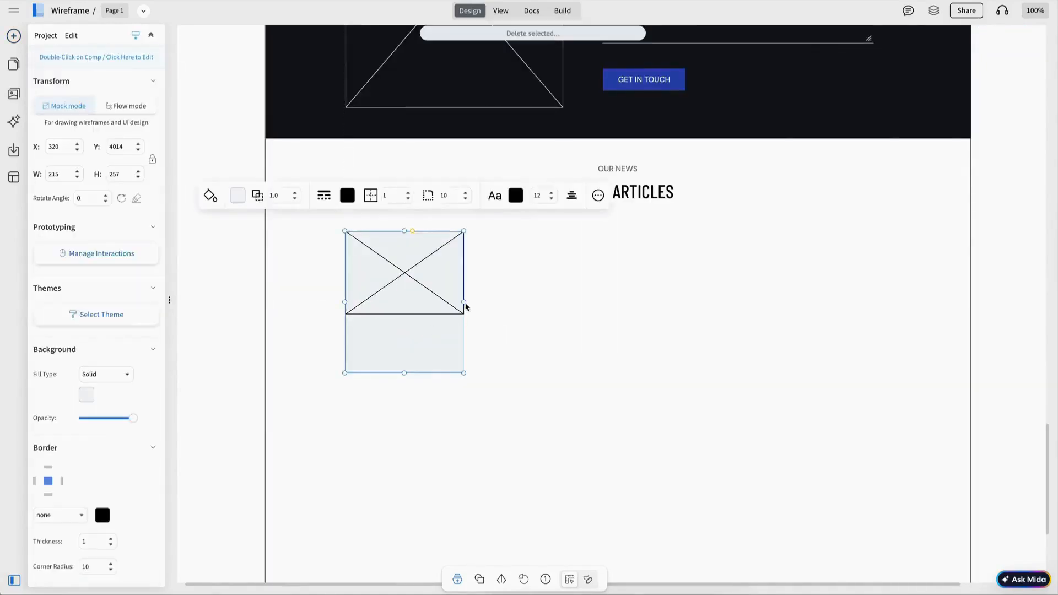
# - Enlarge the article card to 312 by 295 and inset the widened image placeholder with a small margin around it
pyautogui.moveTo(466, 307); pyautogui.dragTo(517, 307)
pyautogui.moveTo(432, 375); pyautogui.dragTo(435, 393)
pyautogui.click(439, 315)
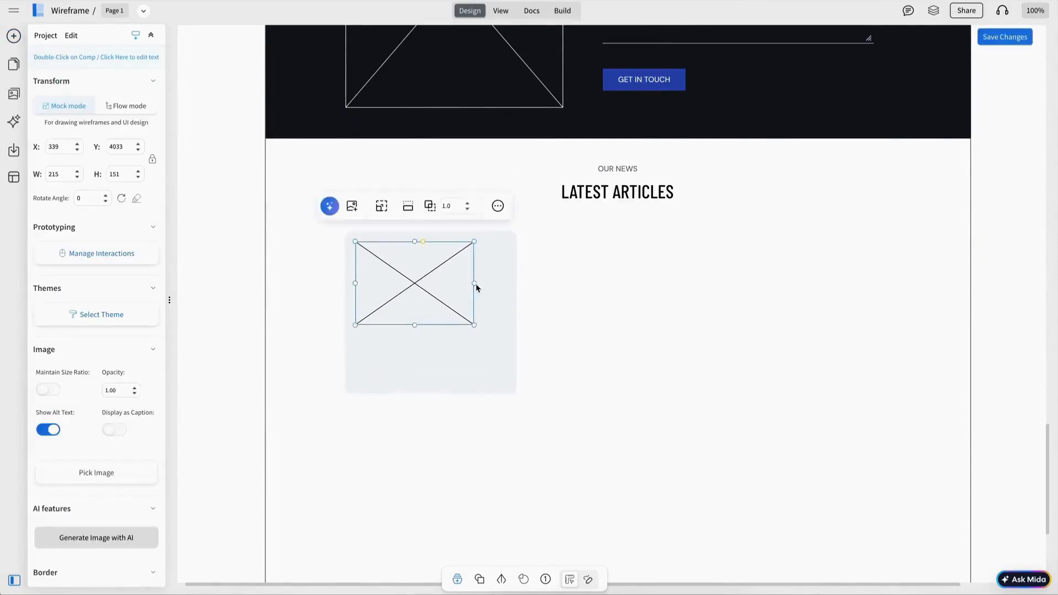
pyautogui.moveTo(475, 286); pyautogui.dragTo(505, 284)
pyautogui.press('Escape')
pyautogui.click(467, 333)
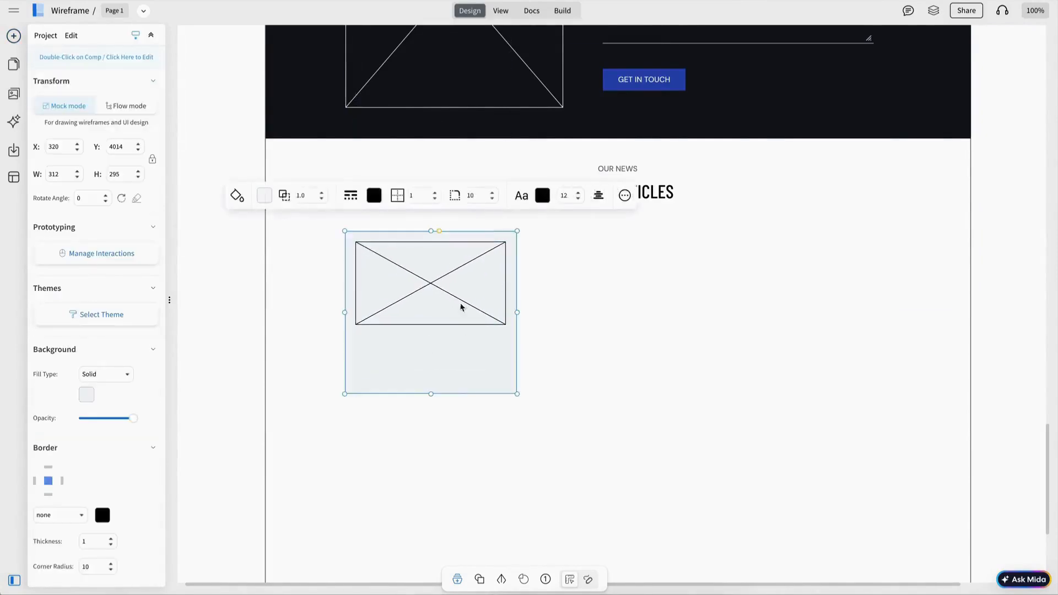
# - Reduce the article card's width to 310 and centre the image placeholder horizontally on it
pyautogui.click(77, 176)
pyautogui.click(503, 304)
pyautogui.keyDown('shift'); pyautogui.click(511, 309); pyautogui.keyUp('shift')
pyautogui.click(401, 201)
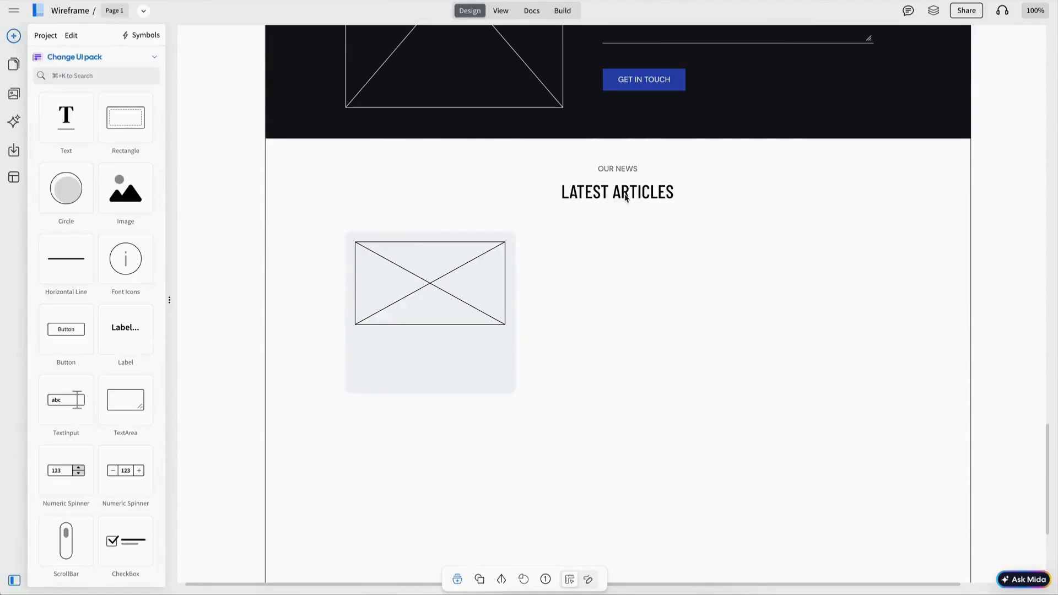
# - Copy the "LATEST ARTICLES" heading below the card's image, change its text to "BLOG" and set its font size to 14
pyautogui.moveTo(624, 197); pyautogui.dragTo(462, 353)
pyautogui.doubleClick(454, 299)
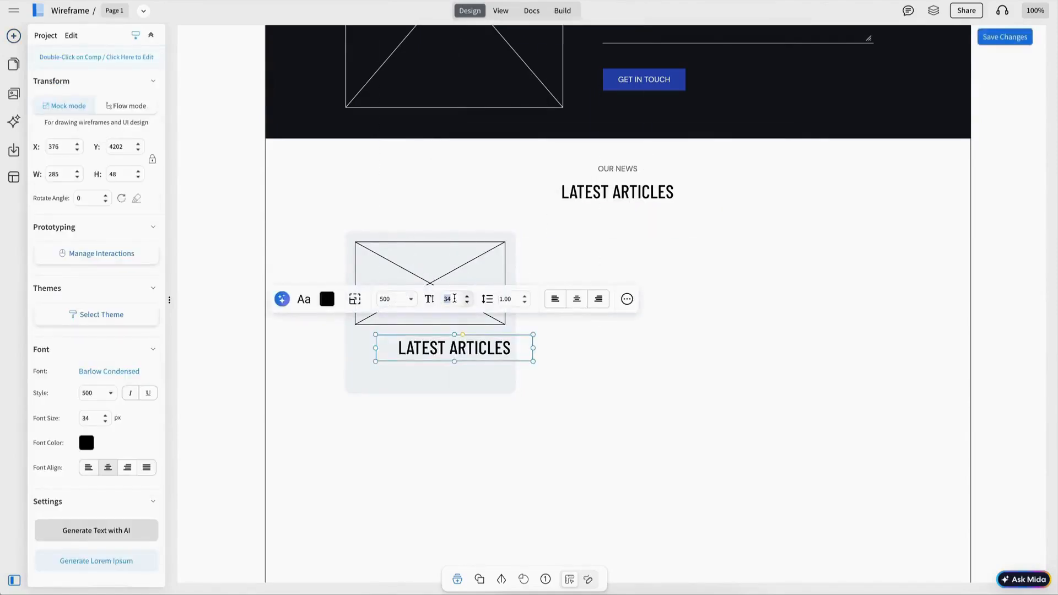
pyautogui.press('Return')
pyautogui.doubleClick(425, 354)
pyautogui.hotkey('ctrl', 'a')
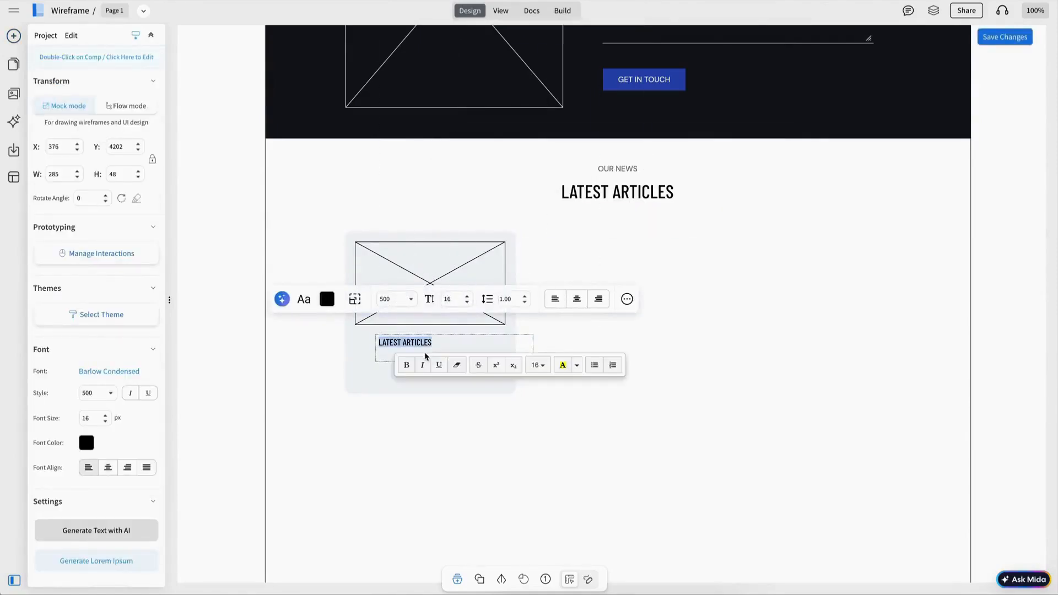
pyautogui.write('BLOPG')
pyautogui.click(466, 302)
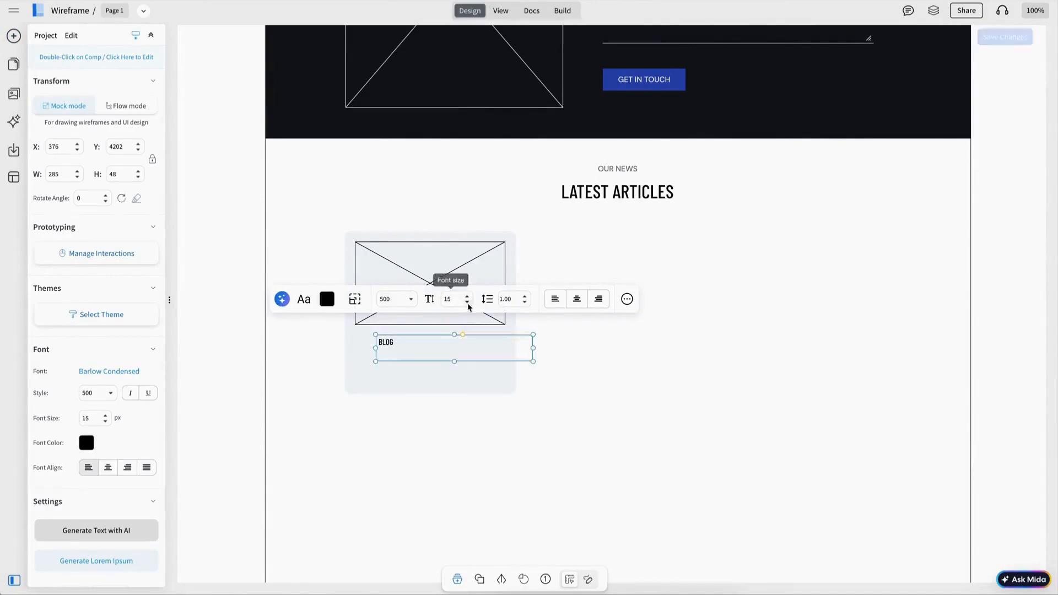
pyautogui.click(467, 303)
# - Move the "BLOG" label directly under the image's left edge and fit its text box to 24 high
pyautogui.moveTo(389, 344); pyautogui.dragTo(372, 342)
pyautogui.click(368, 342)
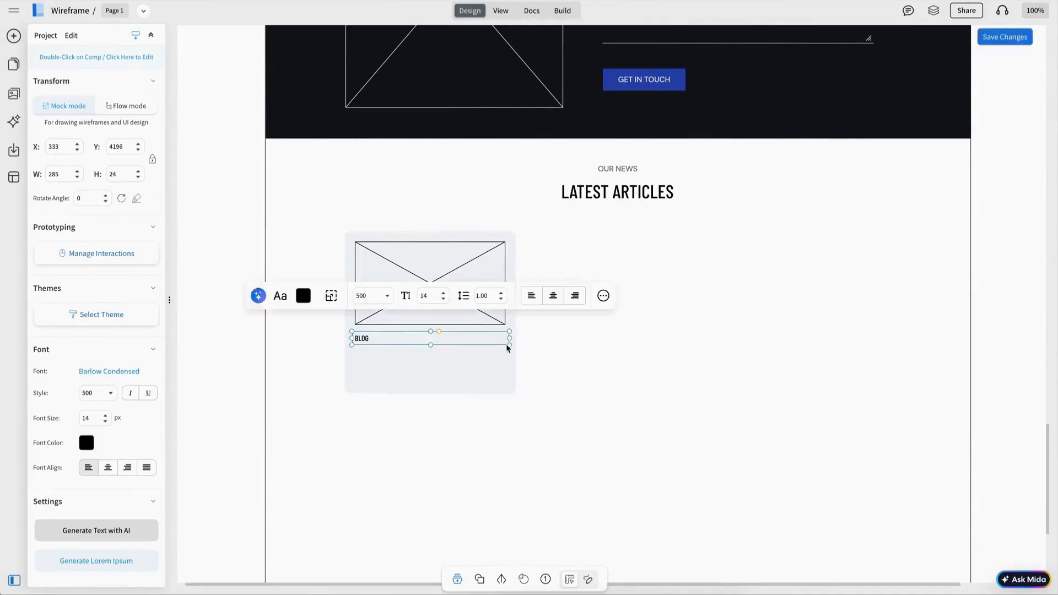
pyautogui.moveTo(506, 338); pyautogui.dragTo(362, 338)
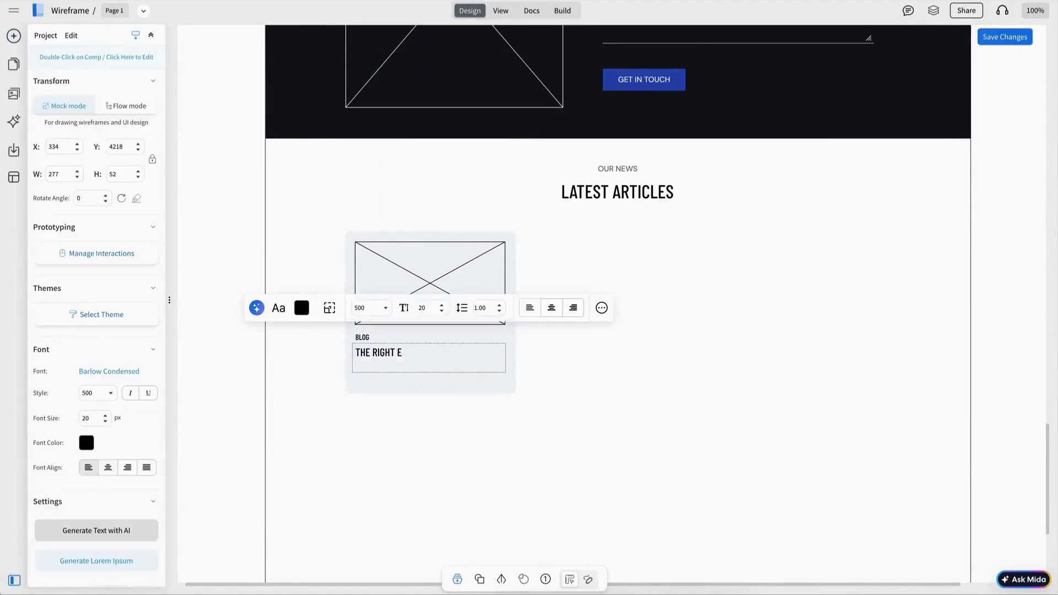
# - Enter the article title "THE RIGHT WAY TO START HEAVY WEIGHT TRAINING" below the "BLOG" label
pyautogui.write('WAY')
pyautogui.press('super+a')
pyautogui.press('Right')
pyautogui.write('TO')
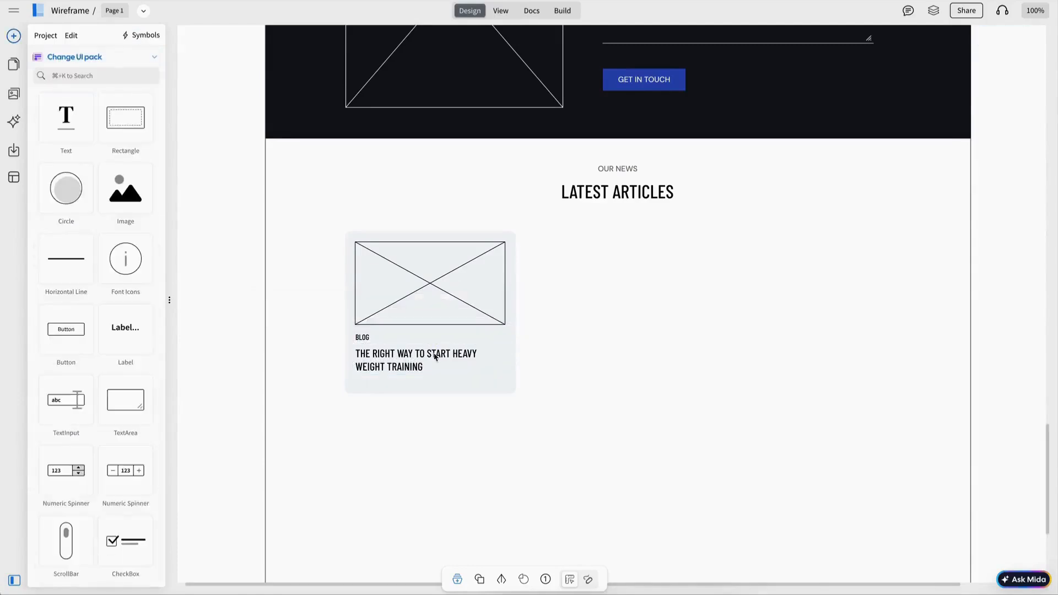
# - Set the article card's height to 310
pyautogui.click(447, 380)
pyautogui.click(128, 175)
pyautogui.write('310')
pyautogui.press('Return')
pyautogui.click(224, 255)
# - Find the LinkBar component, place it below the article title at the card's lower edge and change its font
pyautogui.click(83, 76)
pyautogui.write('bar')
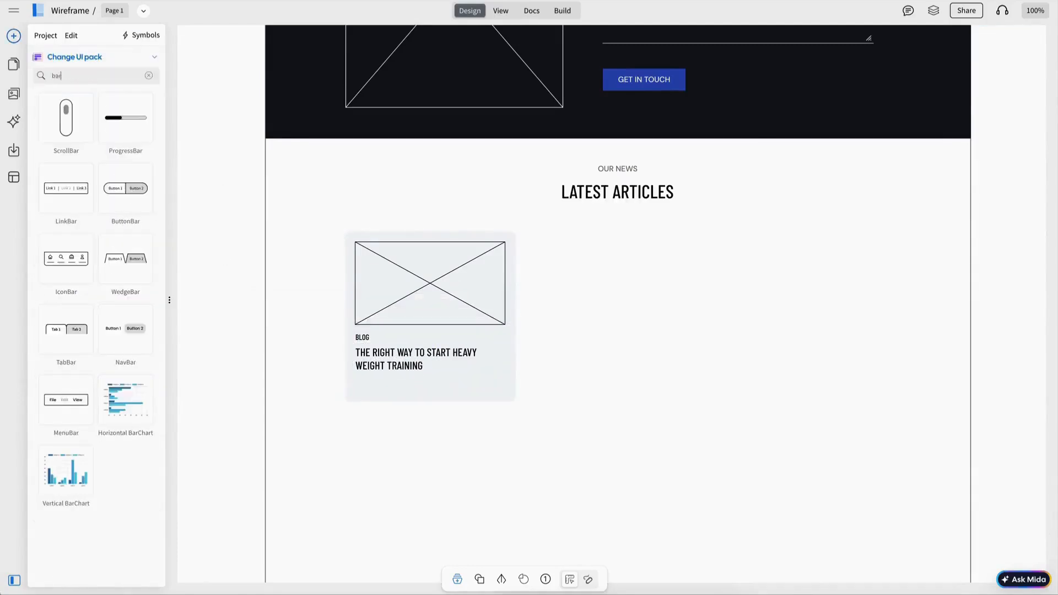
pyautogui.moveTo(66, 188); pyautogui.dragTo(333, 323)
pyautogui.moveTo(404, 336); pyautogui.dragTo(411, 396)
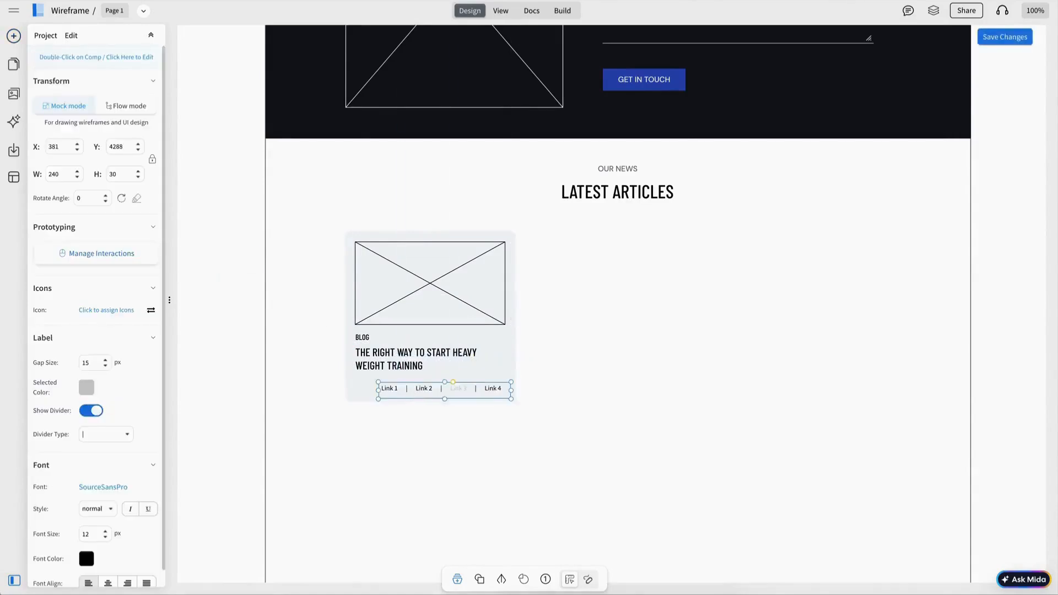
pyautogui.click(103, 486)
pyautogui.click(303, 68)
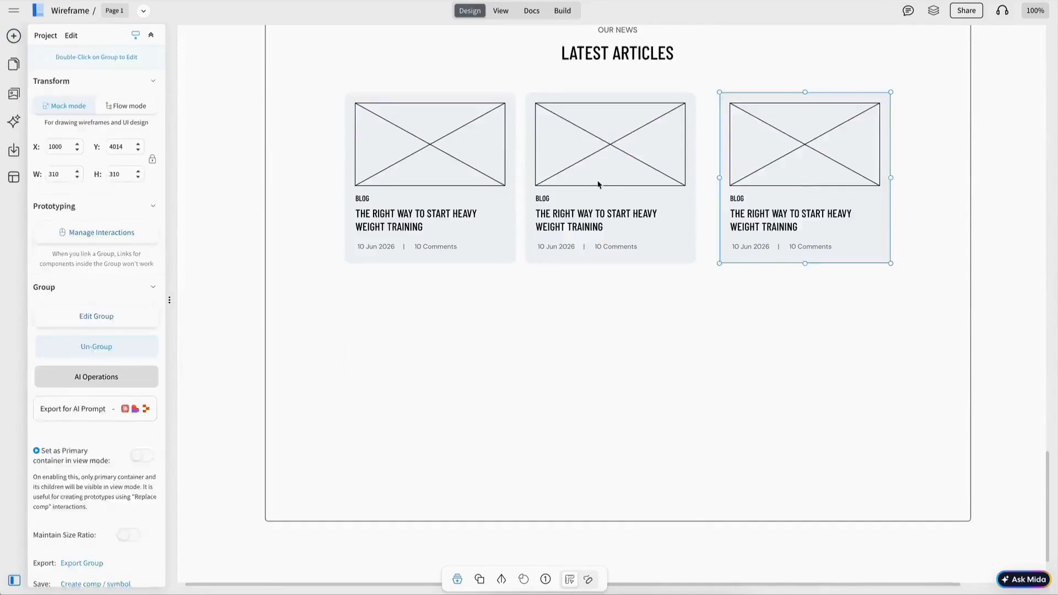
# - Select the three article cards together and distribute them evenly horizontally
pyautogui.hotkey('ctrl', 'a')
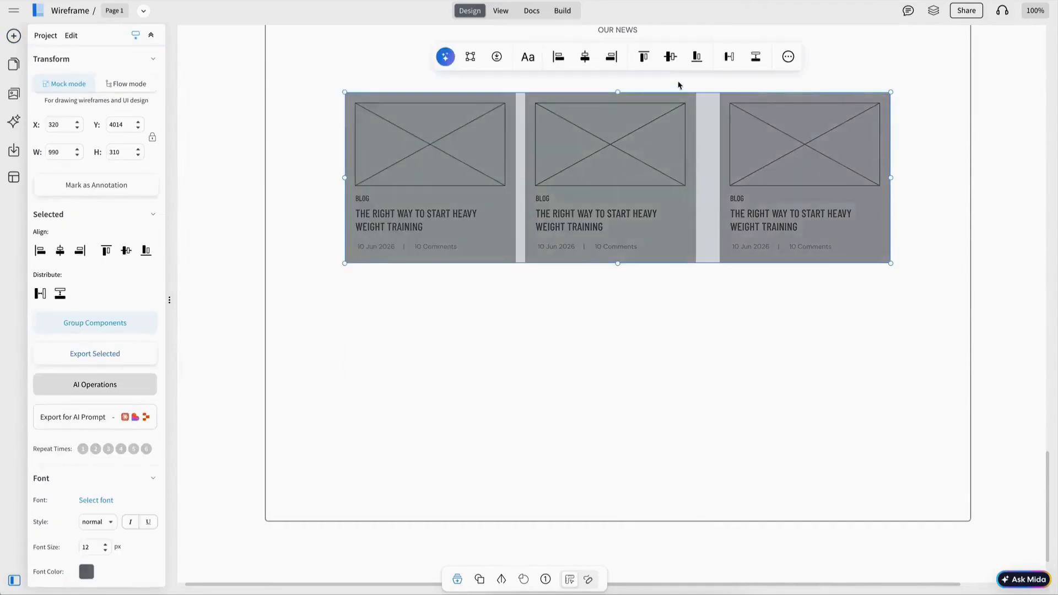
pyautogui.click(728, 54)
pyautogui.press('Escape')
pyautogui.scroll(1, 687, 179)
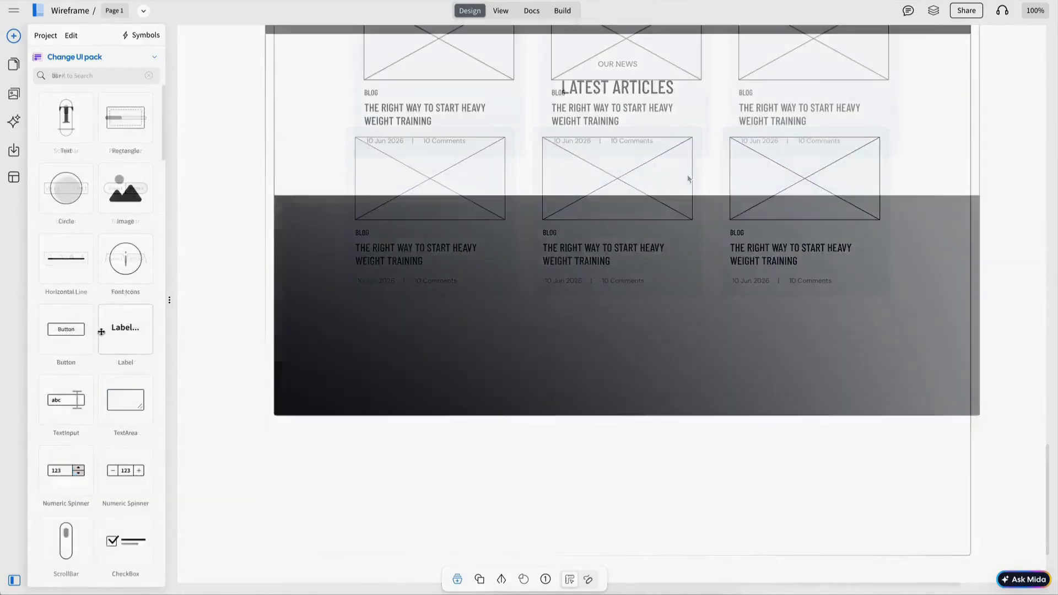
# - Add an image placeholder about 100 by 50 in the dark footer's upper-left area and give it a white border
pyautogui.moveTo(125, 177); pyautogui.dragTo(380, 261)
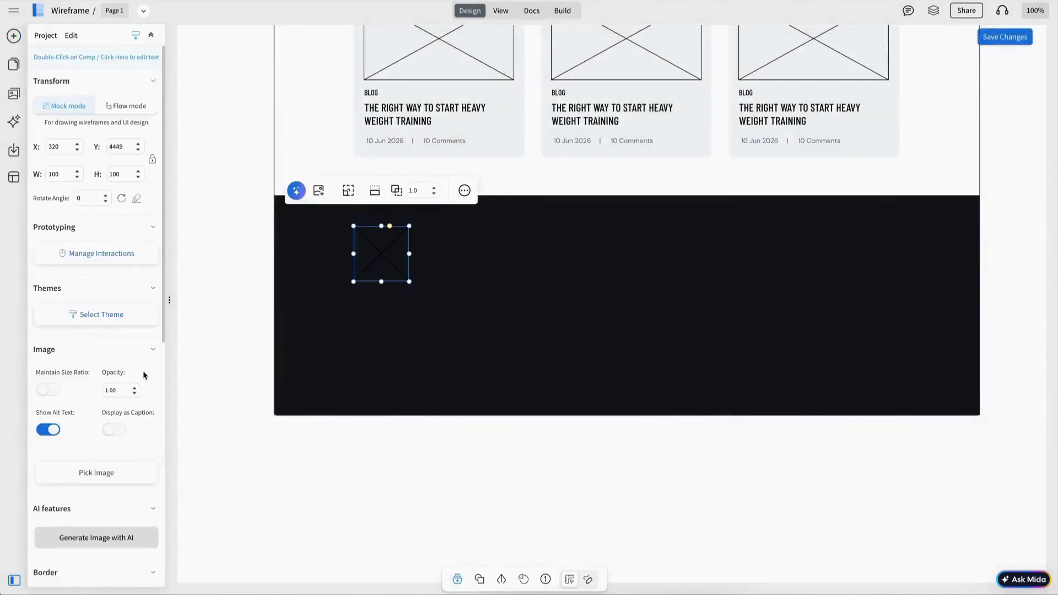
pyautogui.scroll(-8, 105, 413)
pyautogui.click(87, 177)
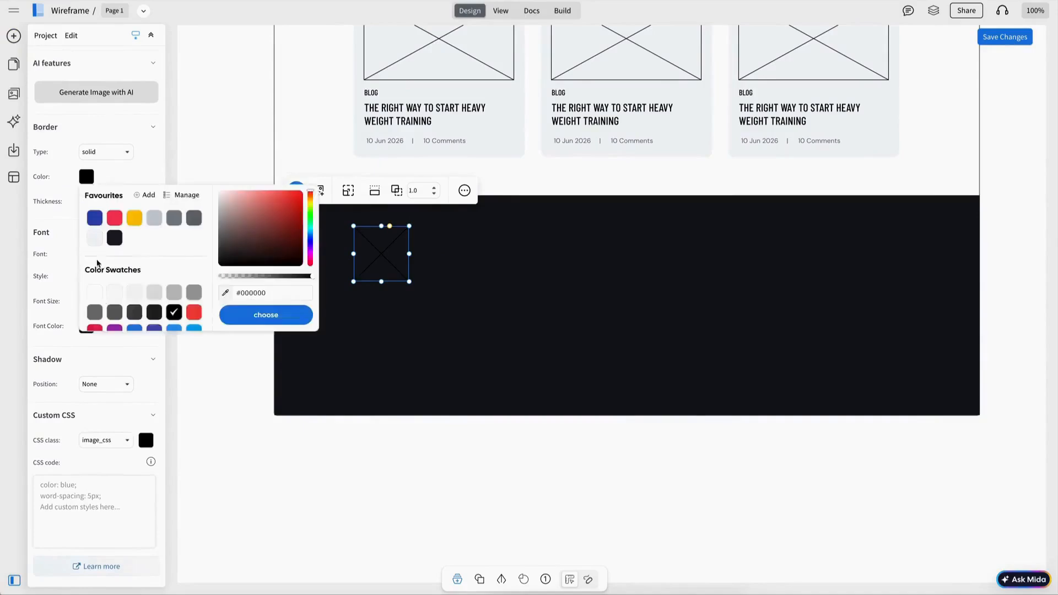
pyautogui.click(92, 291)
pyautogui.moveTo(382, 282); pyautogui.dragTo(390, 256)
pyautogui.press('Escape')
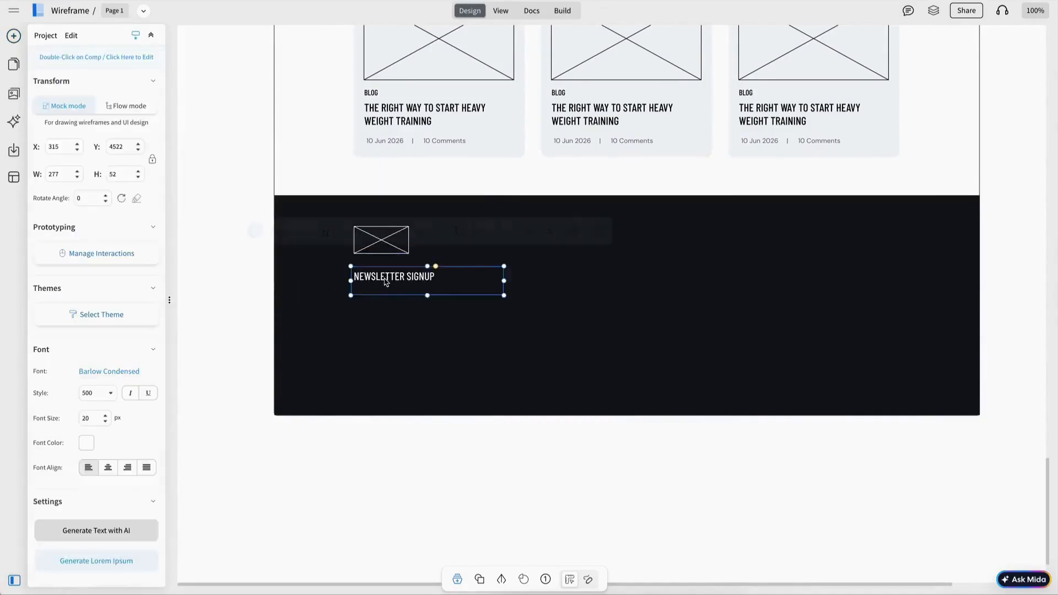
# - Add a "NEWSLETTER SIGNUP" label below the footer image with an input field reading "Enter your email address", widening the field slightly
pyautogui.press('Escape')
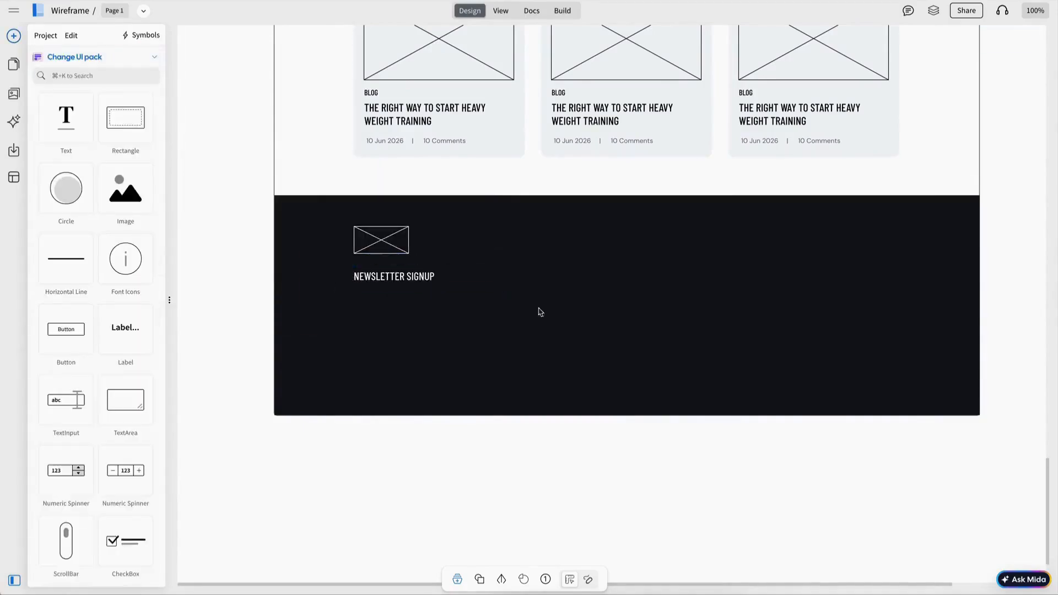
pyautogui.doubleClick(456, 278)
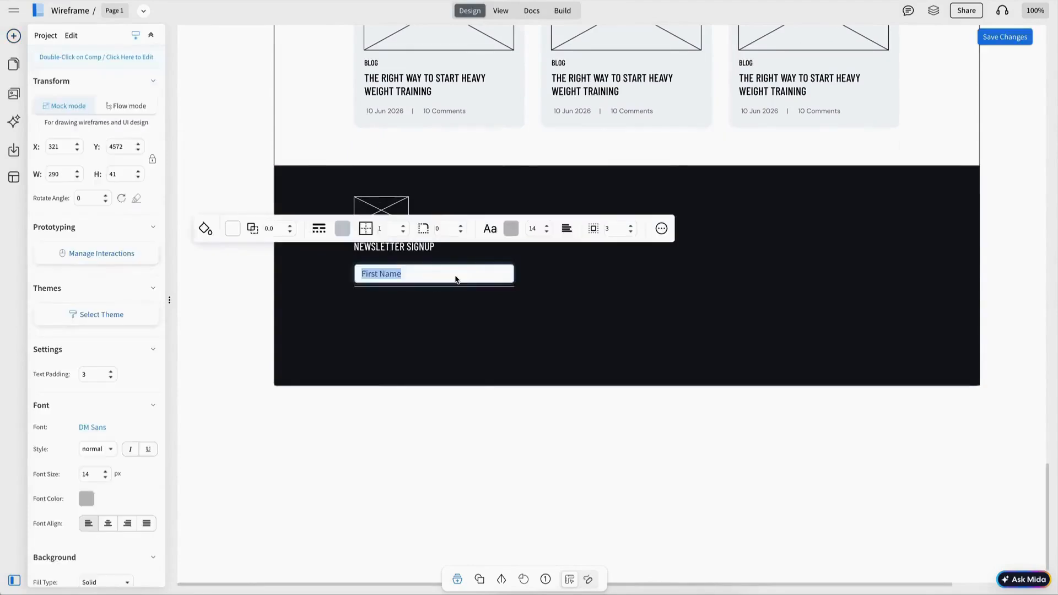
pyautogui.write('Enter your email address')
pyautogui.press('Escape')
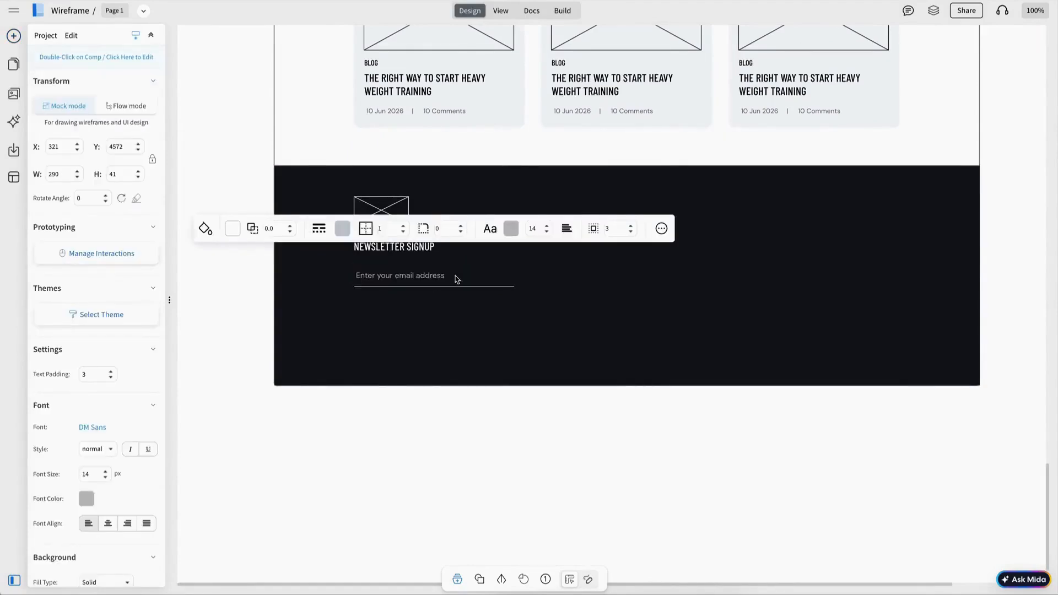
pyautogui.moveTo(515, 276); pyautogui.dragTo(523, 277)
pyautogui.press('Escape')
# - Search the icons for "right" and place a light grey right-arrow icon at the end of the newsletter input field
pyautogui.click(14, 93)
pyautogui.doubleClick(79, 75)
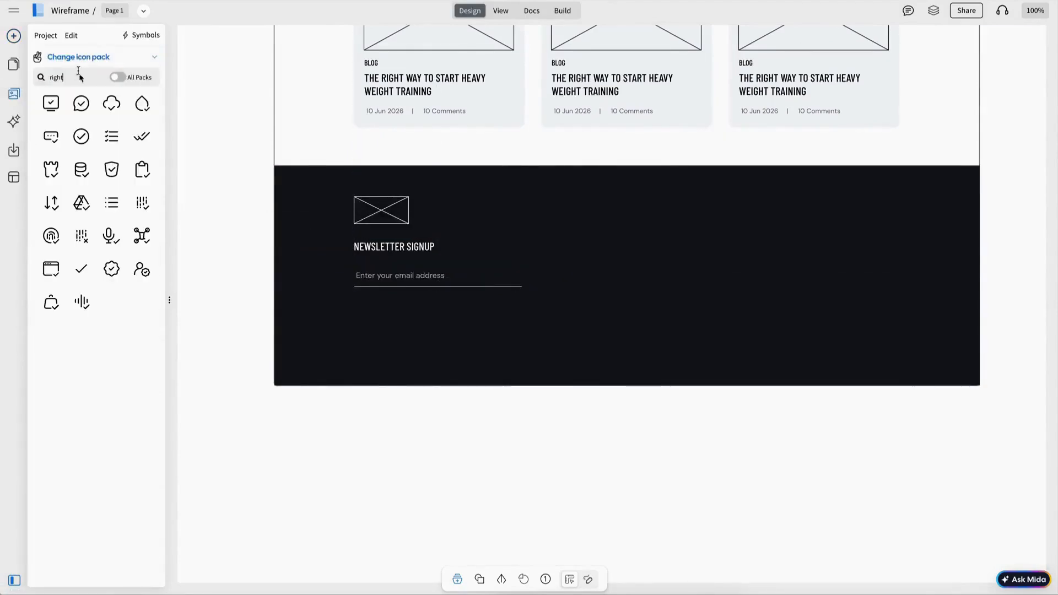
pyautogui.click(108, 400)
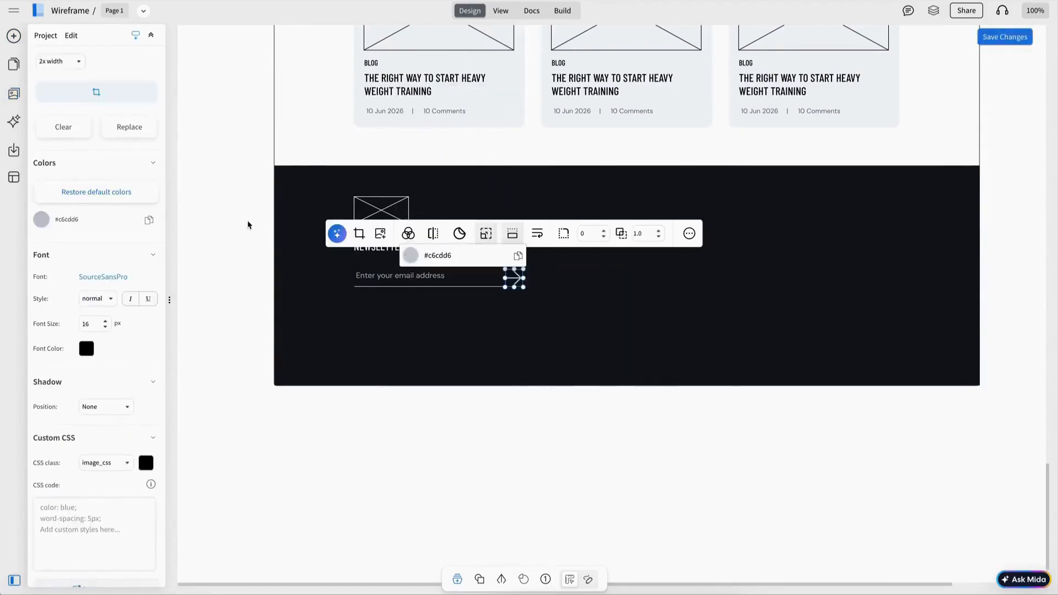
pyautogui.scroll(8, 104, 221)
# - Find the CheckBox component and place it below the newsletter field with the text "I agree to the Privacy Policy."
pyautogui.click(14, 37)
pyautogui.click(73, 75)
pyautogui.write('chec')
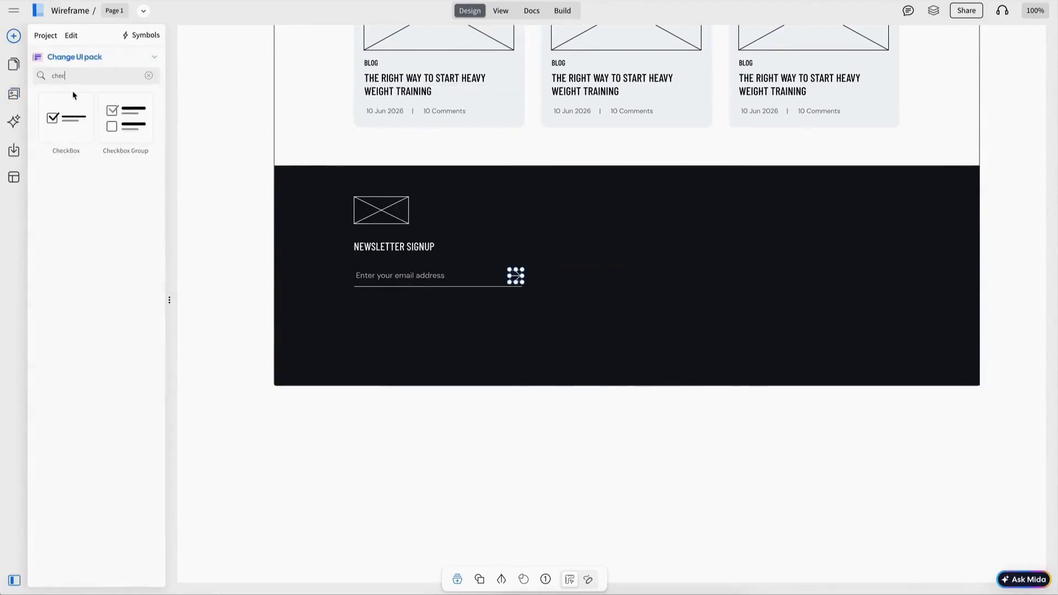
pyautogui.moveTo(71, 118); pyautogui.dragTo(365, 338)
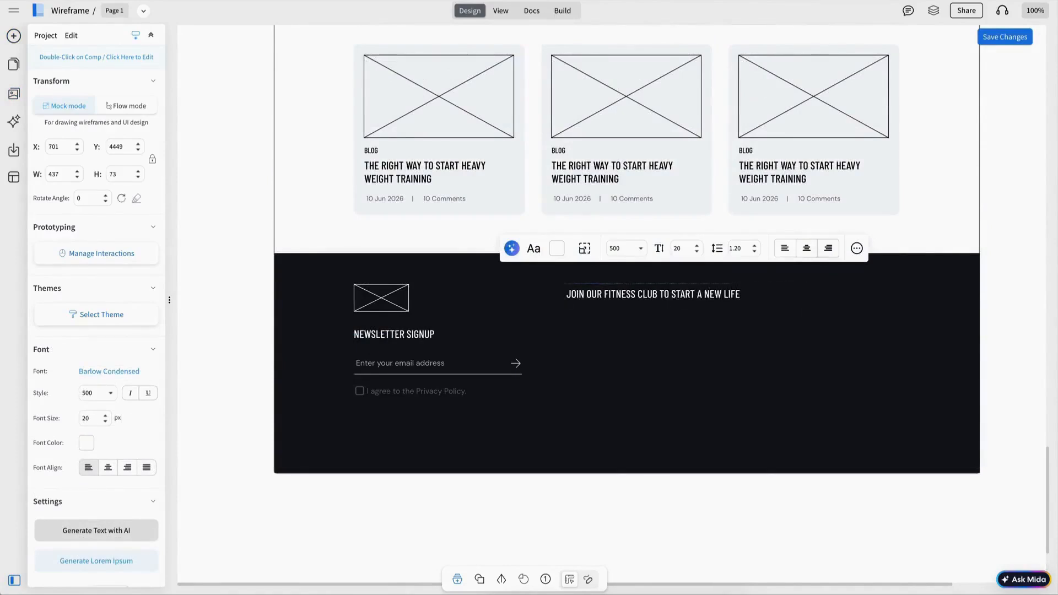
# - Enlarge the footer heading "JOIN OUR FITNESS CLUB TO START A NEW LIFE" to font size 40 and resize its box to wrap onto two lines
pyautogui.press('Escape')
pyautogui.click(640, 309)
pyautogui.write('3')
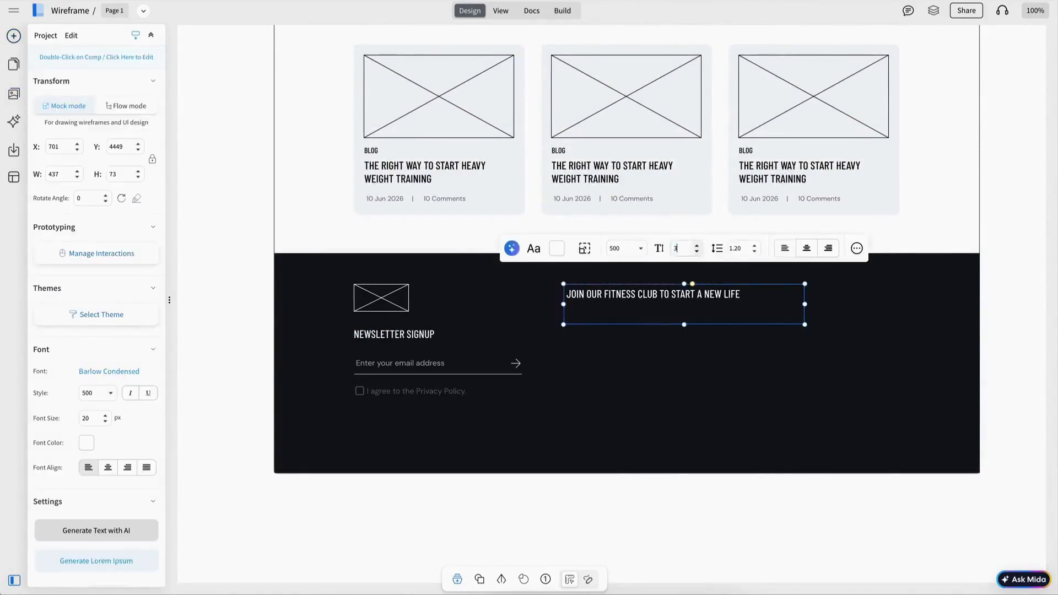
pyautogui.write('4')
pyautogui.press('Return')
pyautogui.click(676, 293)
pyautogui.moveTo(805, 324); pyautogui.dragTo(812, 333)
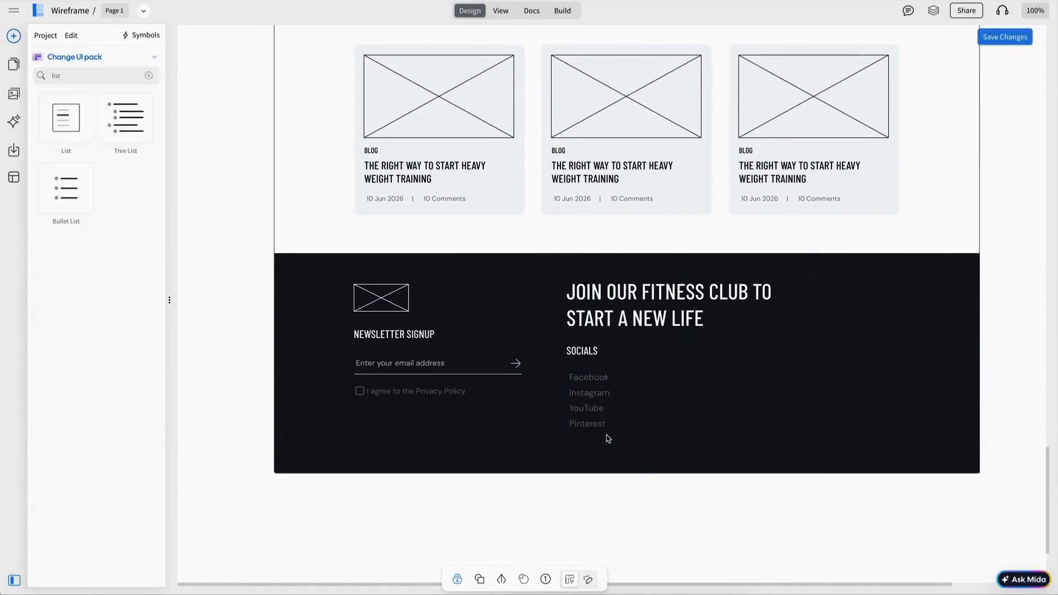
# - Add a "MENU" link list and a "SAY HELLO" contact e-mail beside the socials list, and adjust the e-mail text's line spacing
pyautogui.click(608, 408)
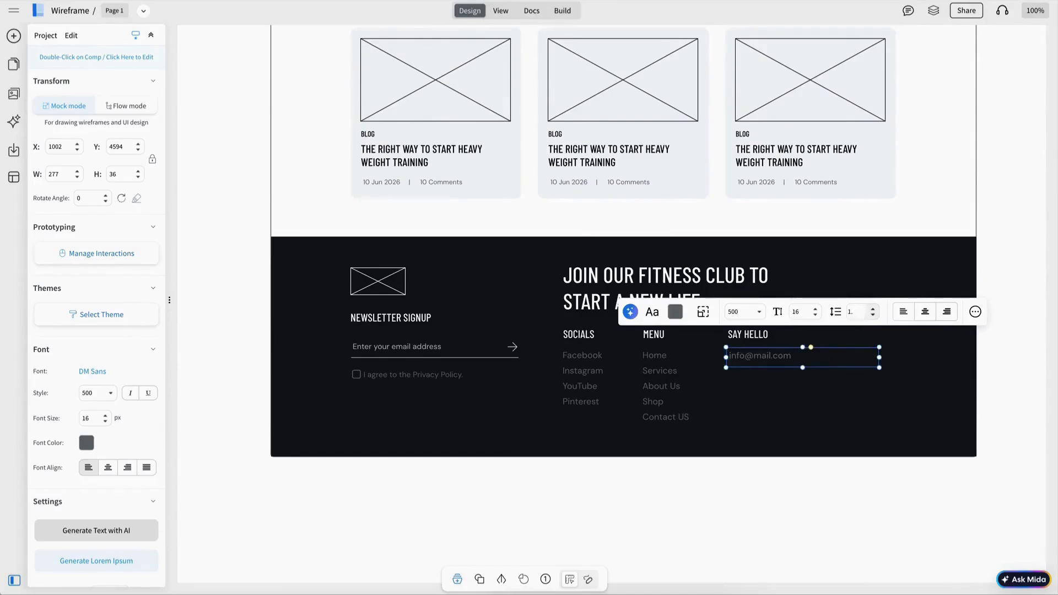
pyautogui.click(873, 315)
pyautogui.press('Return')
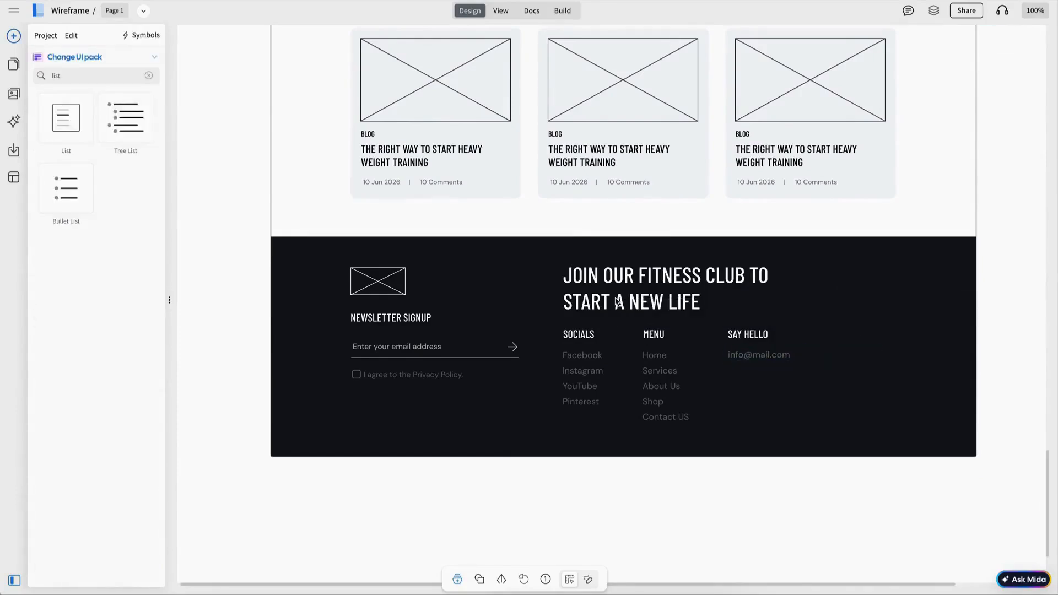
# - Move the footer heading and its three columns further right, and extend the footer background upward to a height of 417
pyautogui.click(617, 302)
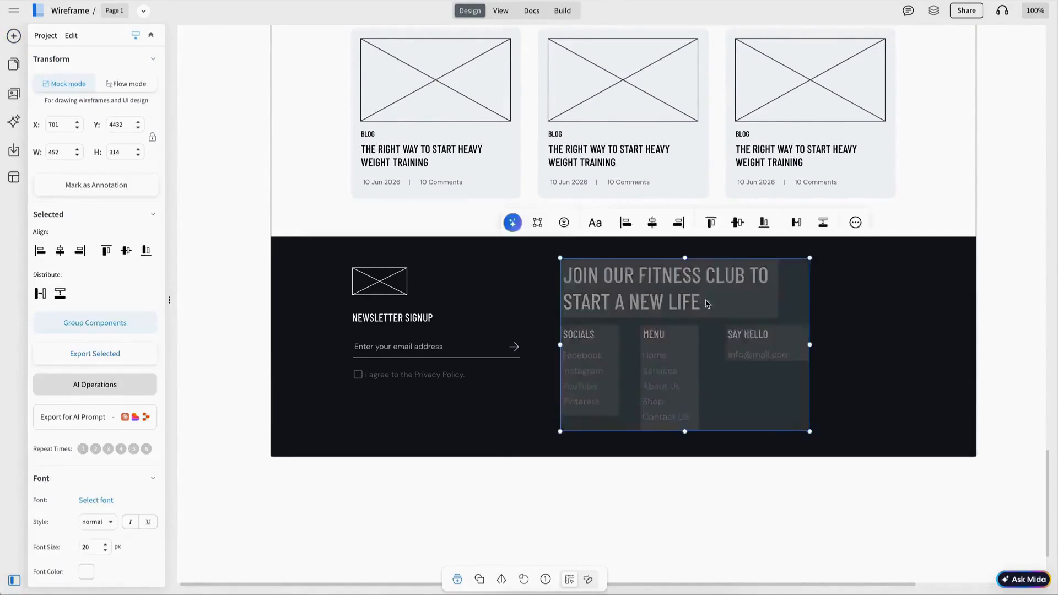
pyautogui.moveTo(706, 305); pyautogui.dragTo(799, 300)
pyautogui.click(631, 431)
pyautogui.click(631, 431)
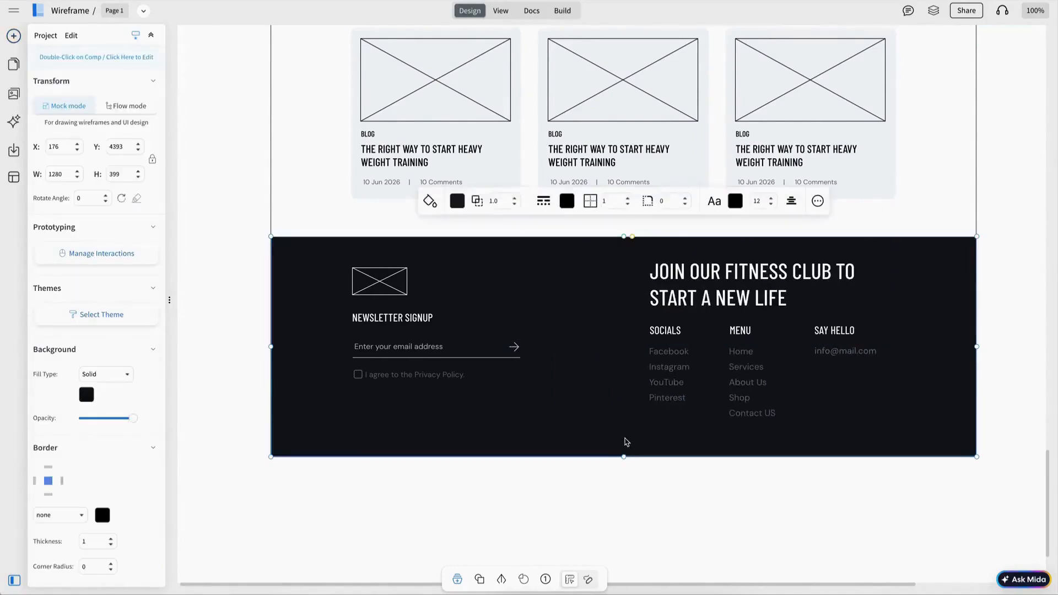
pyautogui.moveTo(624, 237); pyautogui.dragTo(626, 226)
# - Select the newsletter block, heading and all three link columns in the footer and move them up together
pyautogui.click(413, 291)
pyautogui.keyDown('shift'); pyautogui.click(733, 282); pyautogui.keyUp('shift')
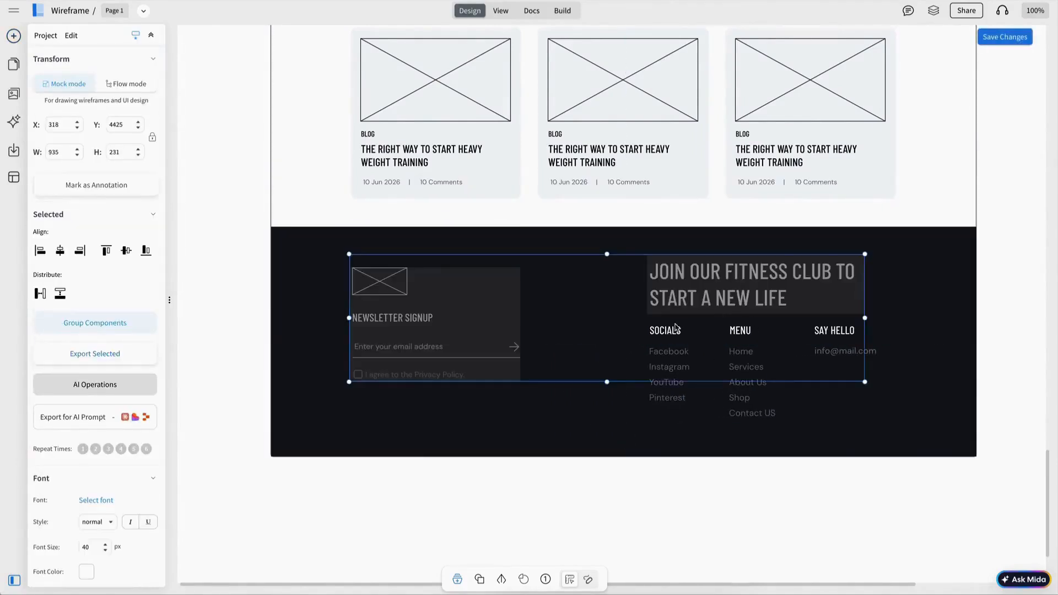
pyautogui.keyDown('shift'); pyautogui.click(677, 328); pyautogui.keyUp('shift')
pyautogui.keyDown('shift'); pyautogui.click(749, 330); pyautogui.keyUp('shift')
pyautogui.keyDown('shift'); pyautogui.click(749, 331); pyautogui.keyUp('shift')
pyautogui.keyDown('shift'); pyautogui.click(854, 334); pyautogui.keyUp('shift')
pyautogui.keyDown('shift'); pyautogui.click(912, 334); pyautogui.keyUp('shift')
pyautogui.moveTo(688, 283); pyautogui.dragTo(698, 270)
pyautogui.click(602, 397)
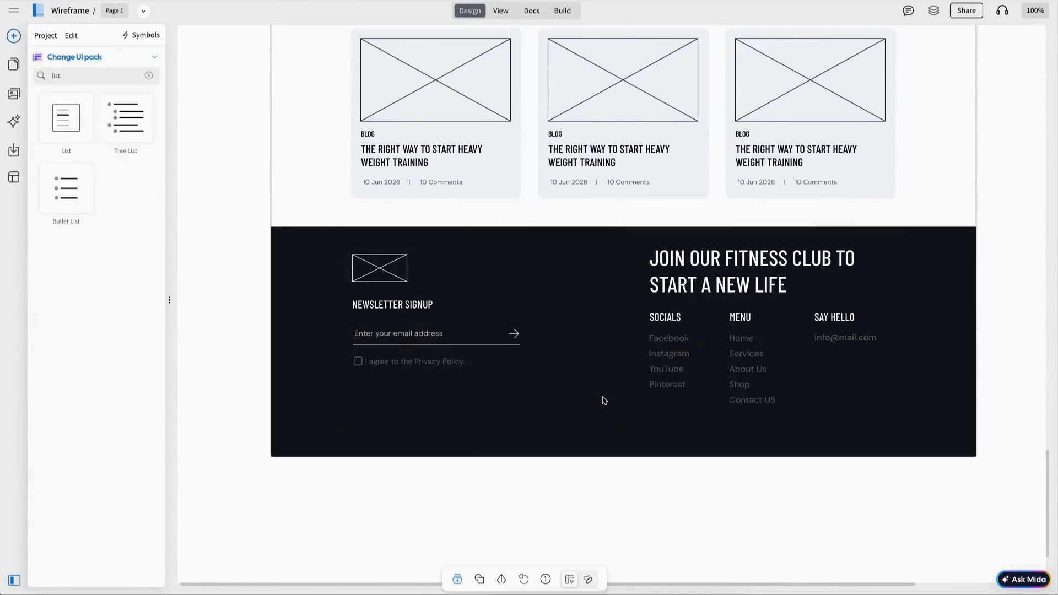
# - Add the text "Personal Trainer Website © 2026, All rights reserved." near the footer's lower edge and fit its box to 24 high
pyautogui.click(149, 76)
pyautogui.moveTo(76, 118); pyautogui.dragTo(607, 426)
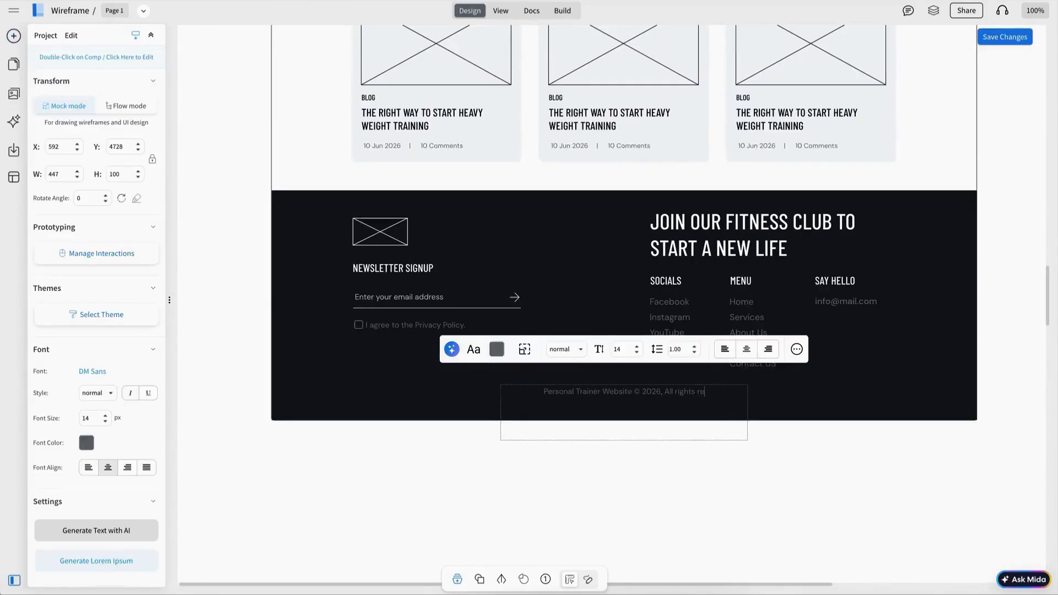
pyautogui.write('rved.')
pyautogui.click(631, 408)
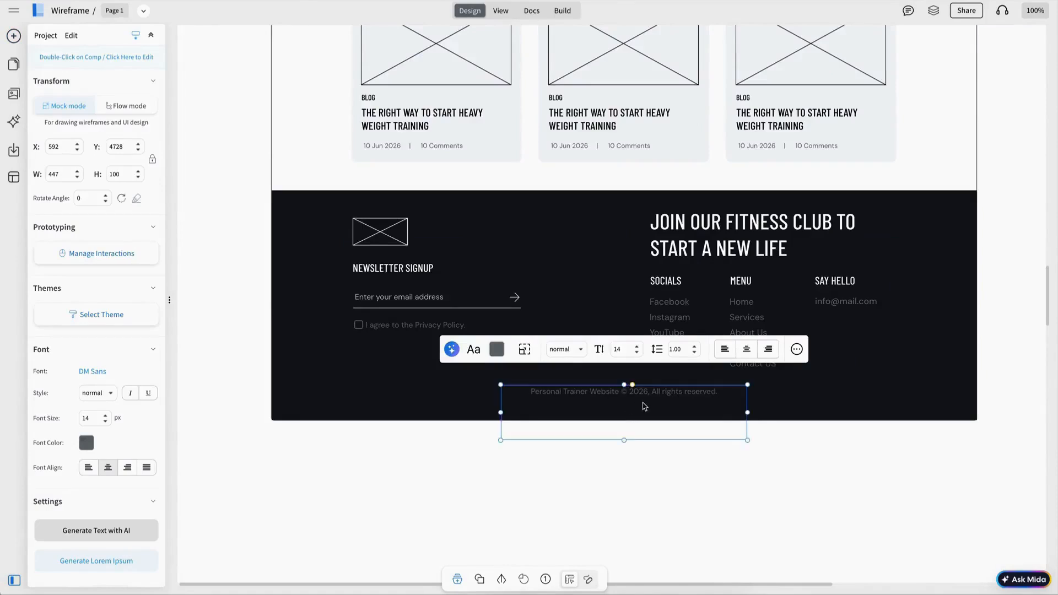
pyautogui.moveTo(671, 405); pyautogui.dragTo(657, 400)
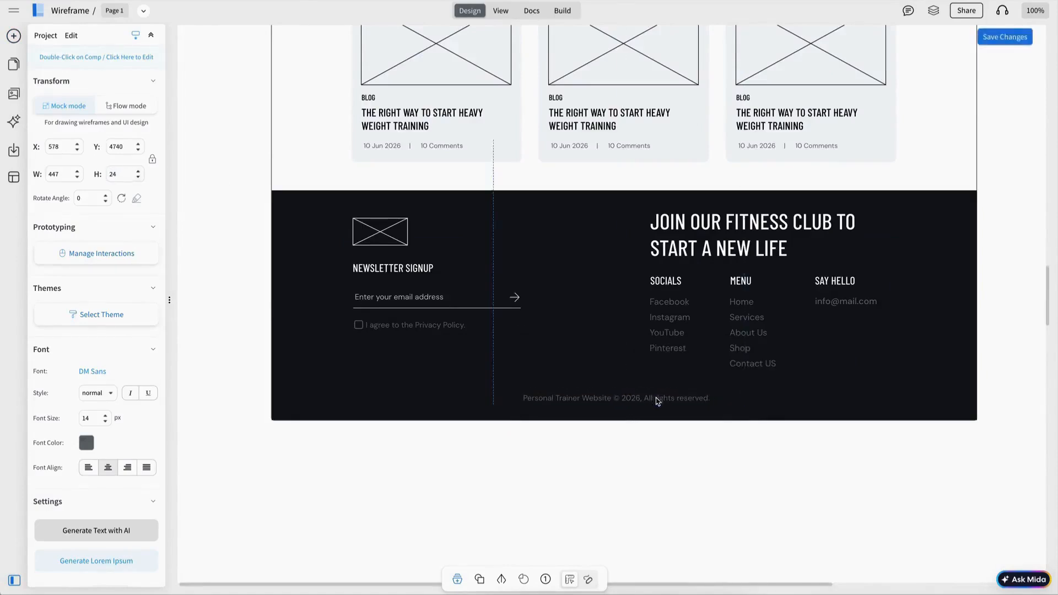
# - Centre the copyright text horizontally on the footer background
pyautogui.keyDown('shift'); pyautogui.click(822, 405); pyautogui.keyUp('shift')
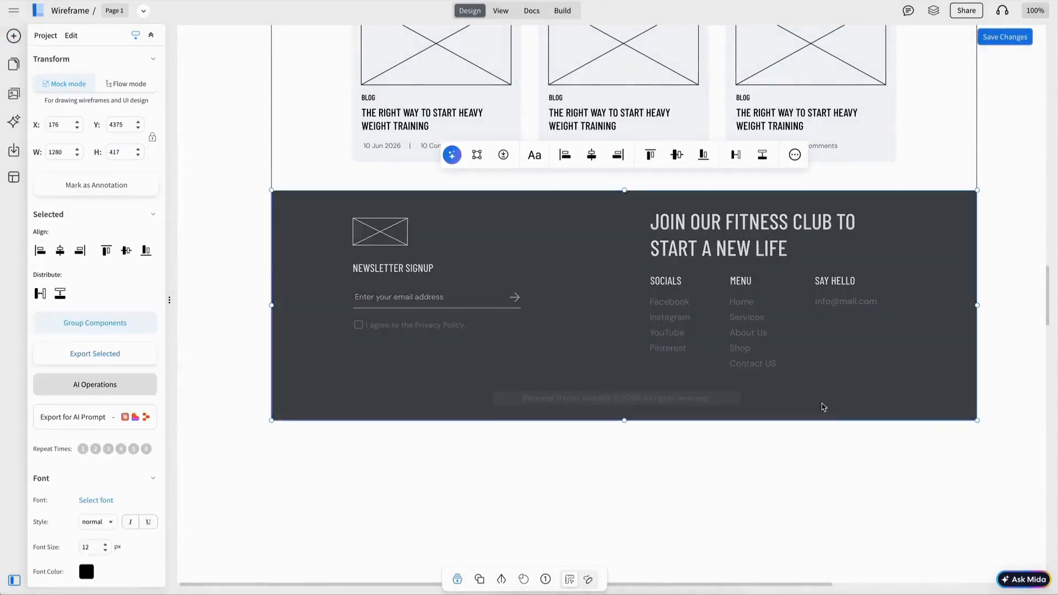
pyautogui.click(592, 157)
pyautogui.click(622, 182)
pyautogui.click(585, 243)
pyautogui.press('Escape')
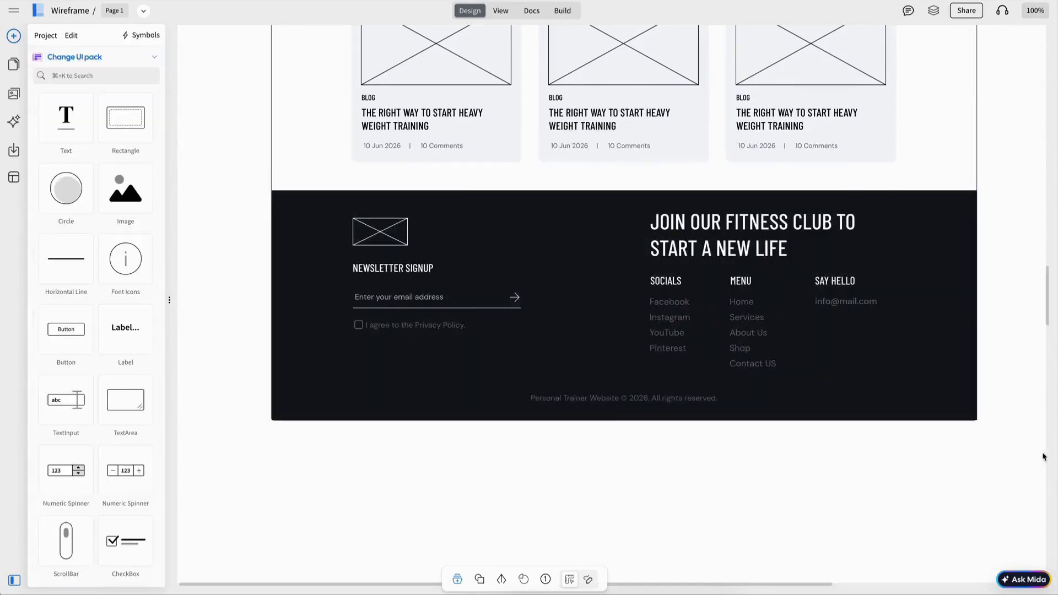
# - Group all components of the footer section
pyautogui.moveTo(1043, 457); pyautogui.dragTo(208, 170)
pyautogui.press('Escape')
pyautogui.scroll(5, 568, 201)
# - Select the three article cards and move them up slightly together
pyautogui.click(626, 349)
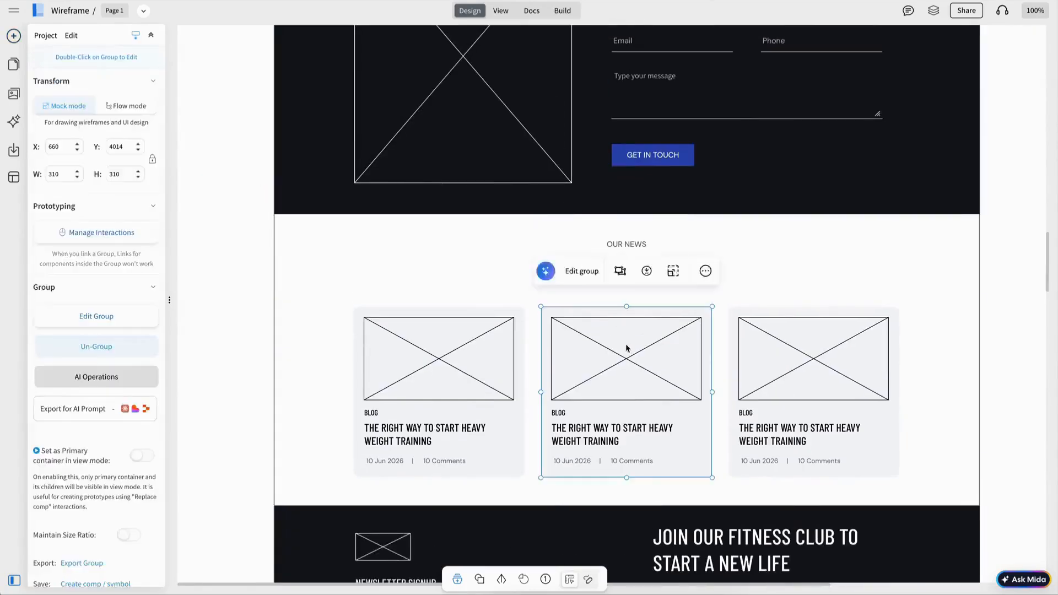
pyautogui.keyDown('shift'); pyautogui.click(441, 353); pyautogui.keyUp('shift')
pyautogui.keyDown('shift'); pyautogui.click(798, 363); pyautogui.keyUp('shift')
pyautogui.moveTo(798, 363); pyautogui.dragTo(798, 359)
pyautogui.click(990, 458)
# - Group the latest articles section's labels, heading and cards
pyautogui.moveTo(1013, 476); pyautogui.dragTo(267, 225)
pyautogui.click(329, 233)
pyautogui.scroll(3, 560, 156)
# - Group the testimonials section's heading and client cards
pyautogui.click(560, 156)
pyautogui.scroll(5, 562, 166)
pyautogui.click(597, 221)
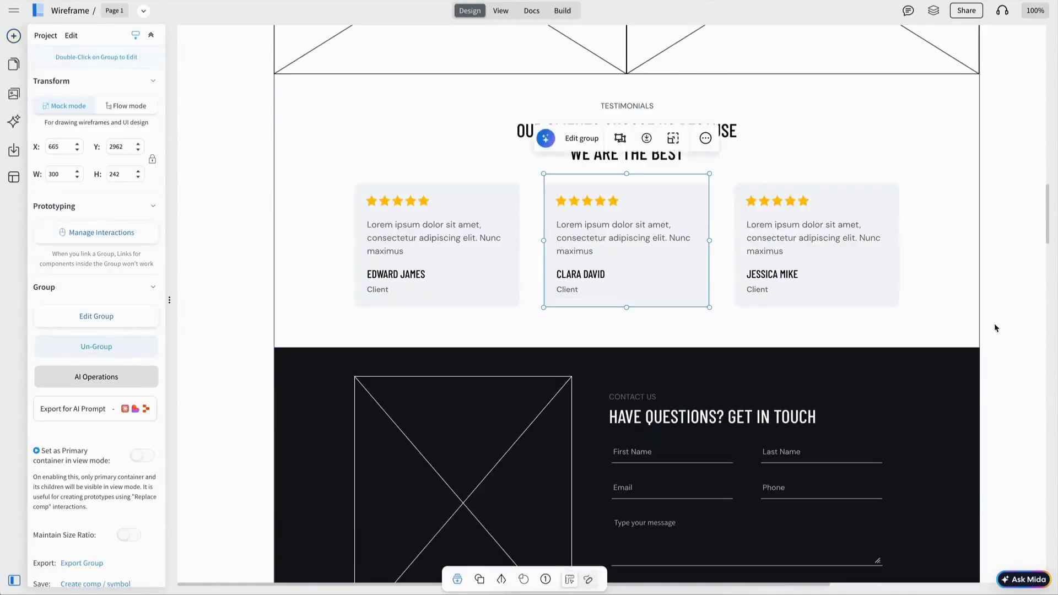
pyautogui.moveTo(1013, 325); pyautogui.dragTo(246, 170)
pyautogui.click(419, 142)
pyautogui.scroll(5, 427, 151)
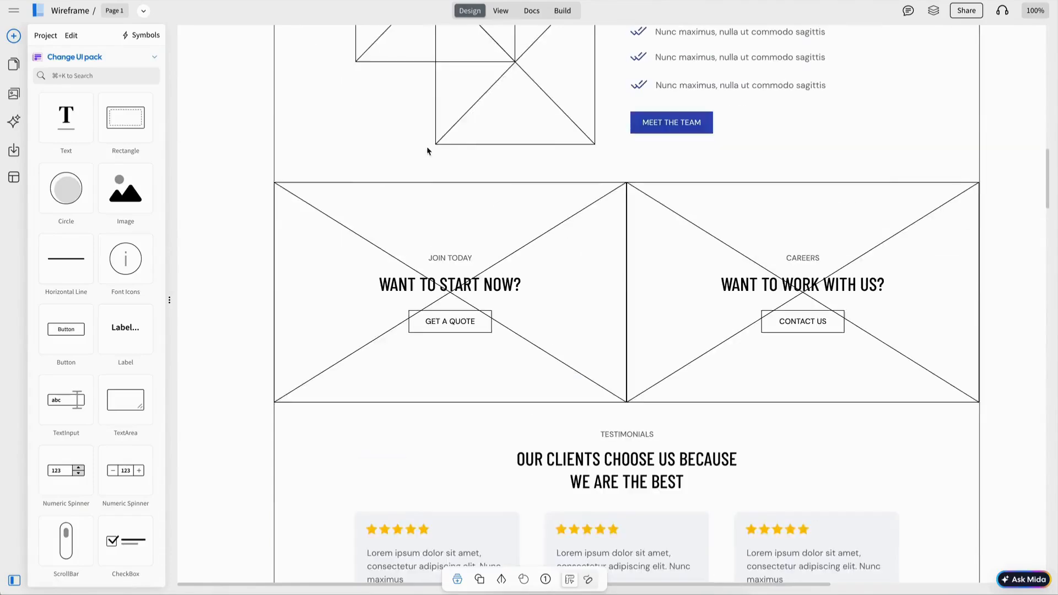
# - Replace the logo placeholder inside the header group with gym-logo.svg
pyautogui.click(415, 224)
pyautogui.scroll(10, 415, 220)
pyautogui.click(1016, 349)
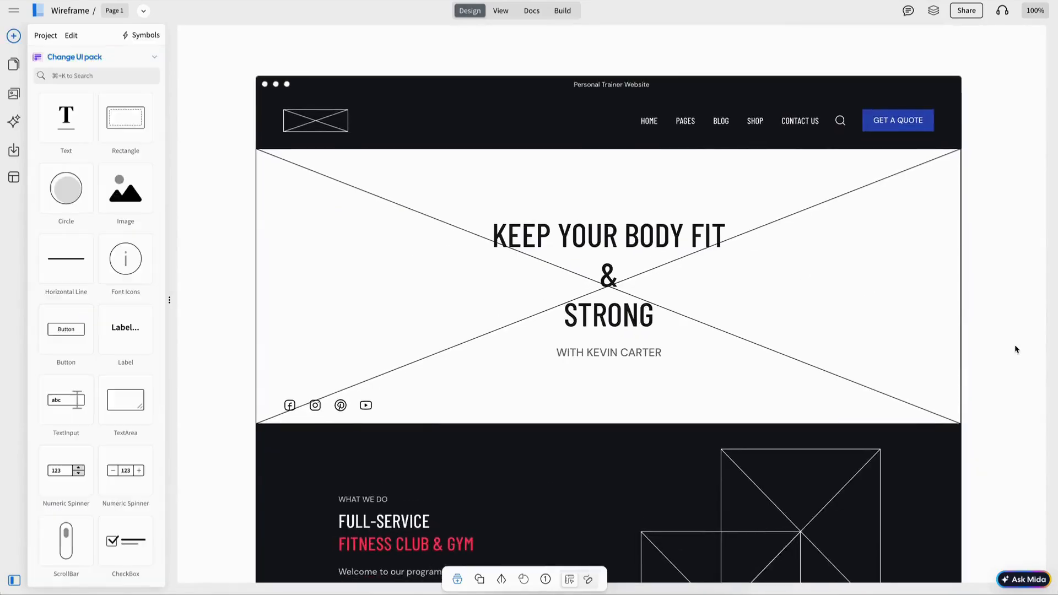
pyautogui.doubleClick(317, 121)
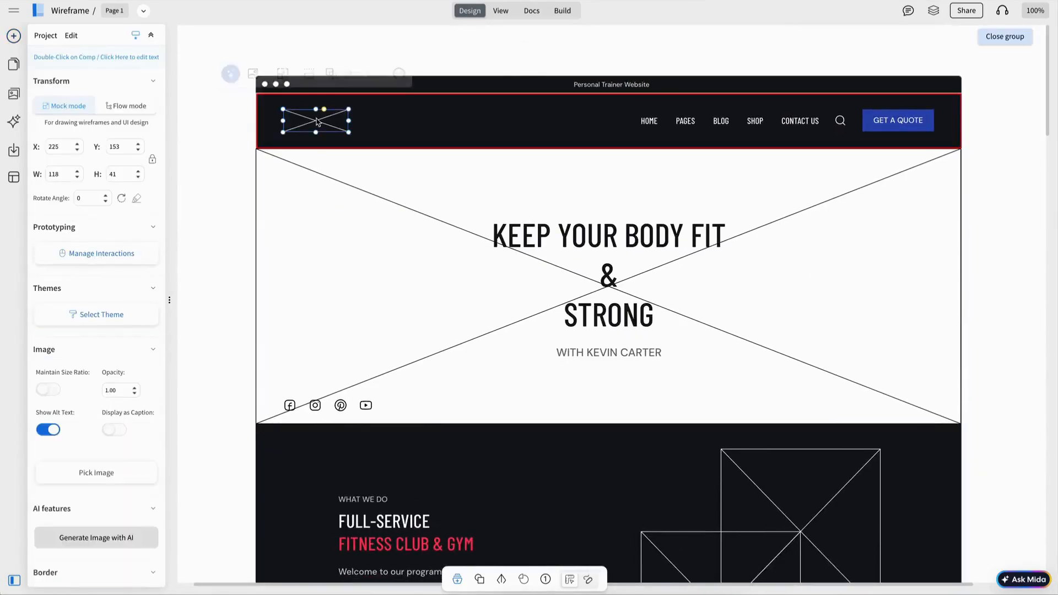
pyautogui.click(253, 74)
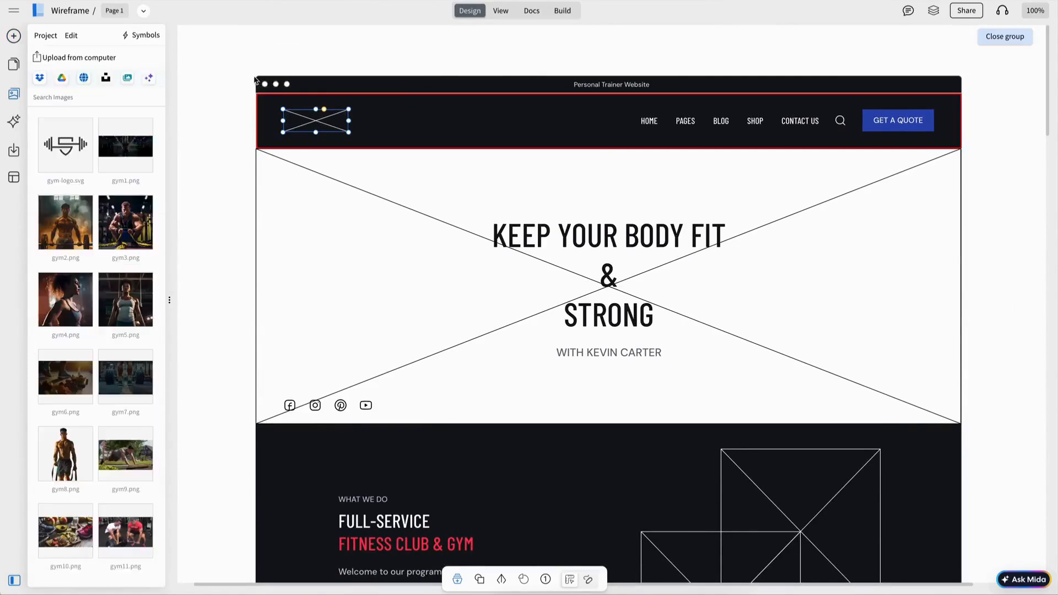
pyautogui.click(66, 145)
# - Recolour the header logo white and close its group
pyautogui.click(248, 74)
pyautogui.click(249, 98)
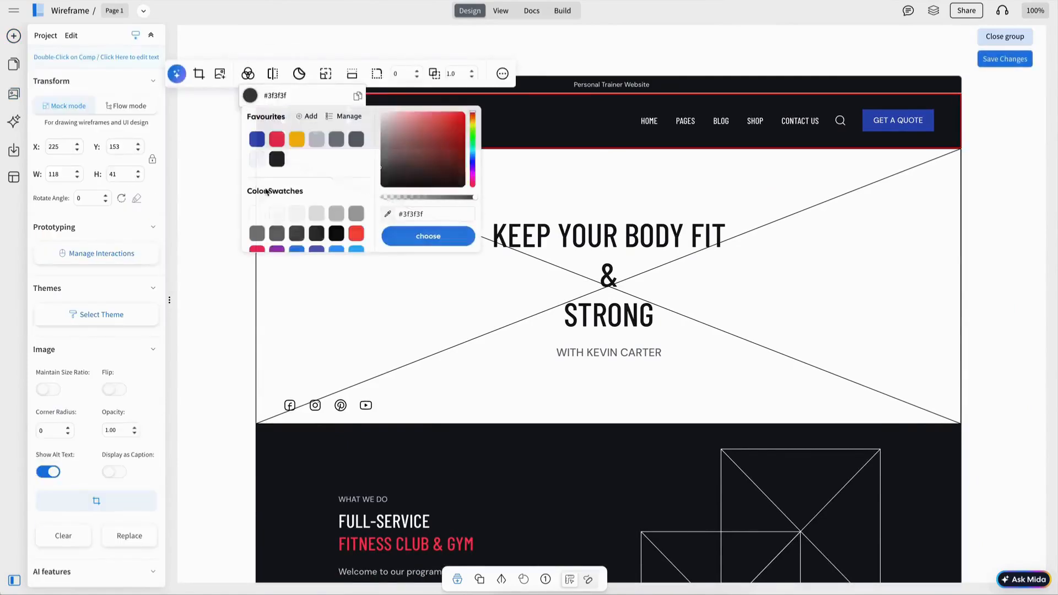
pyautogui.click(255, 213)
pyautogui.click(457, 180)
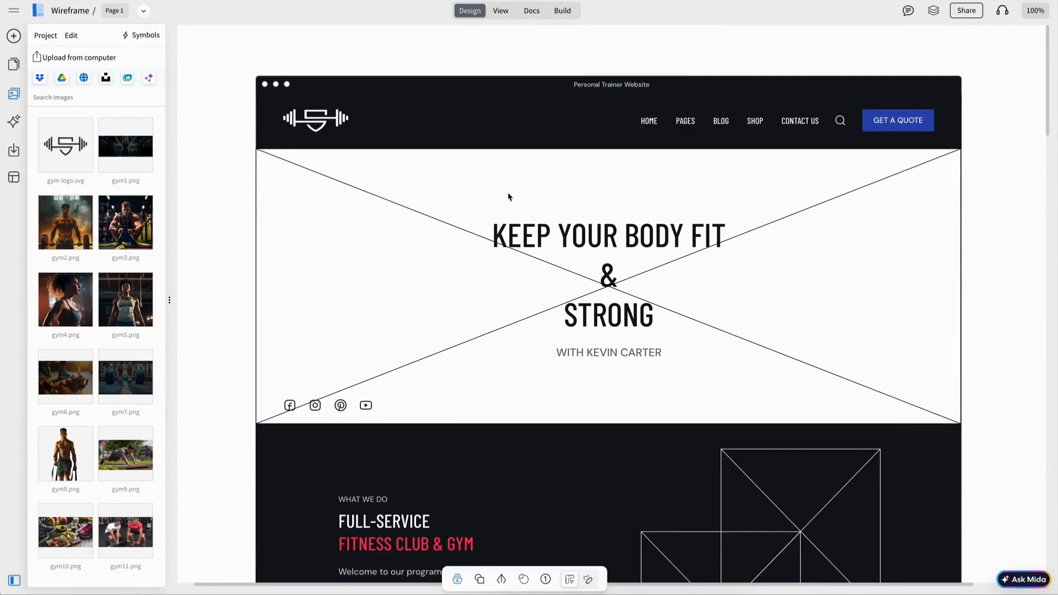
# - Replace the hero section's background placeholder inside its group with gym1.png
pyautogui.scroll(-1, 659, 265)
pyautogui.scroll(1, 716, 259)
pyautogui.doubleClick(819, 253)
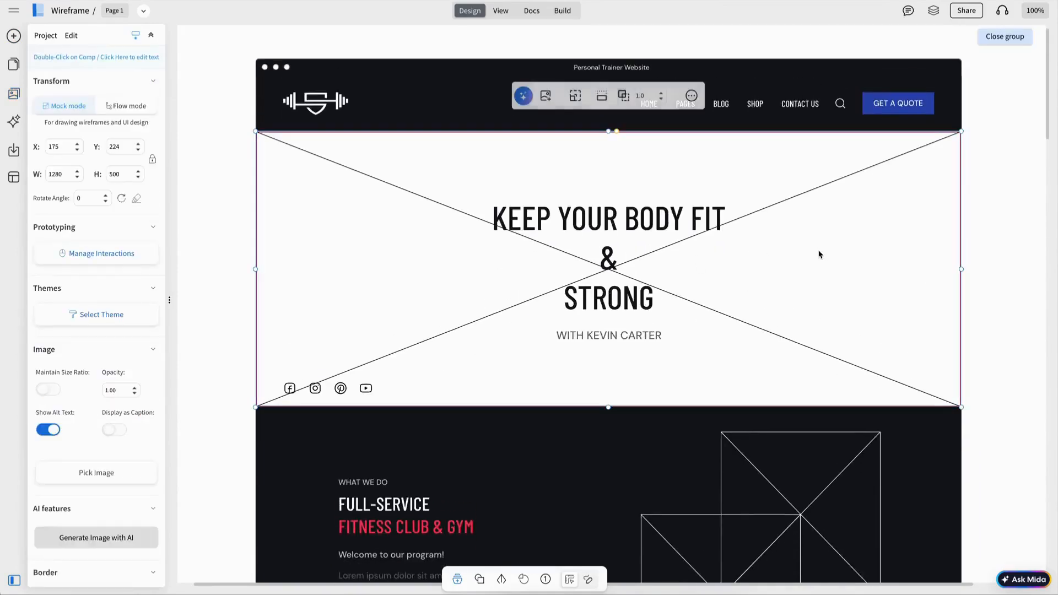
pyautogui.click(545, 96)
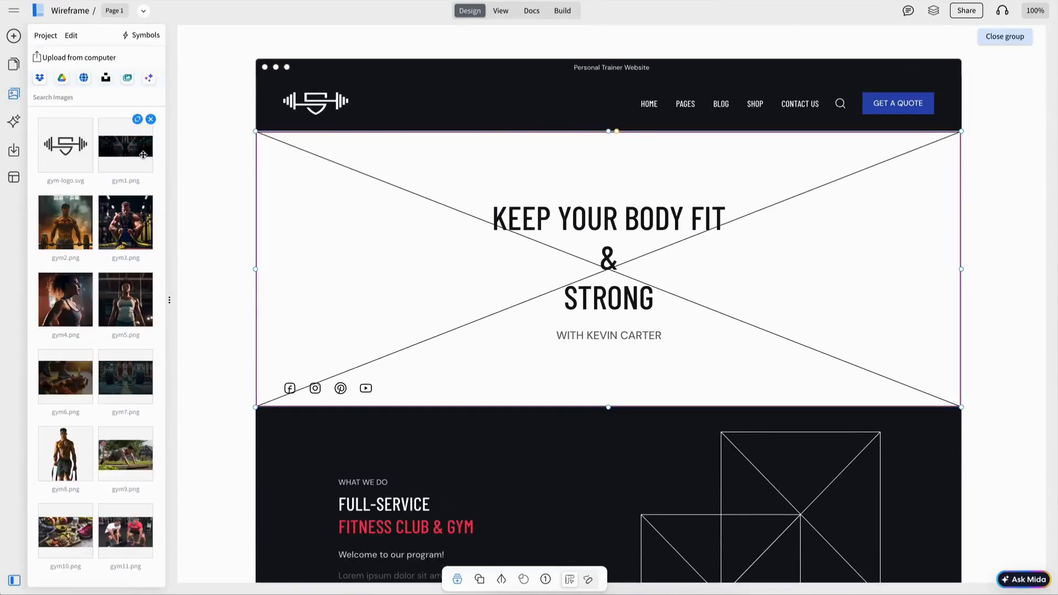
pyautogui.moveTo(143, 152); pyautogui.dragTo(543, 192)
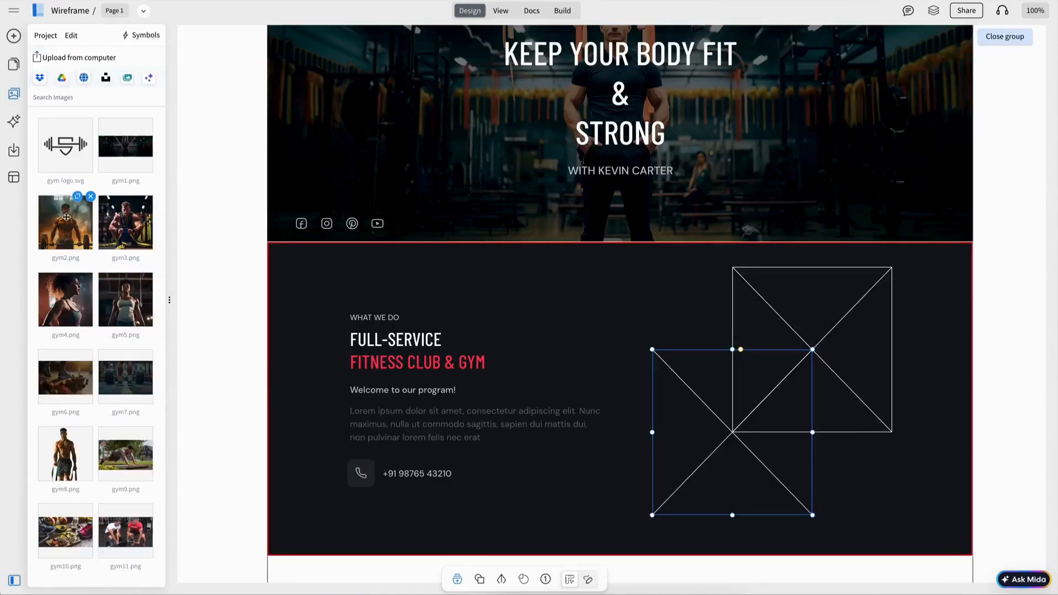
# - Fill the front placeholder of the full-service fitness club section with gym2.png and set its corner radius to 10
pyautogui.click(70, 218)
pyautogui.click(777, 318)
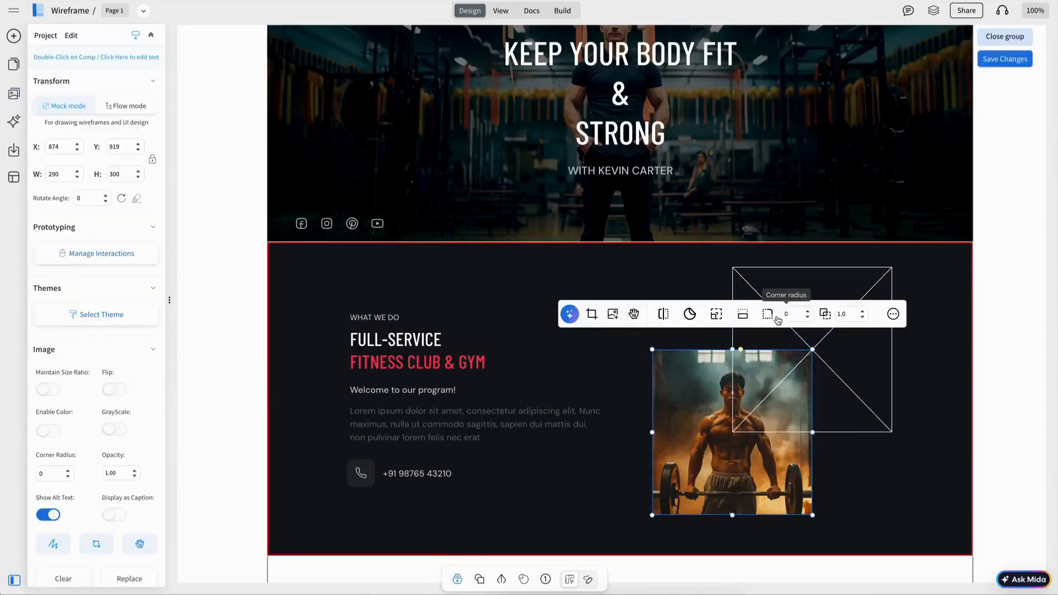
pyautogui.click(783, 313)
pyautogui.write('10')
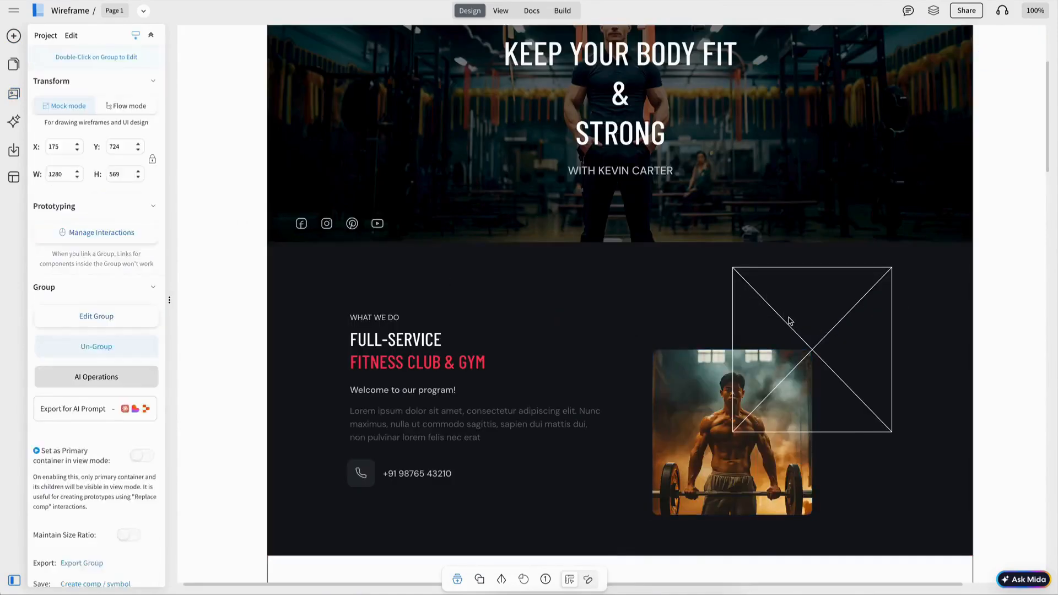
# - Replace the remaining placeholder in the full-service fitness club section with gym3.png and save its framing
pyautogui.doubleClick(789, 322)
pyautogui.click(753, 232)
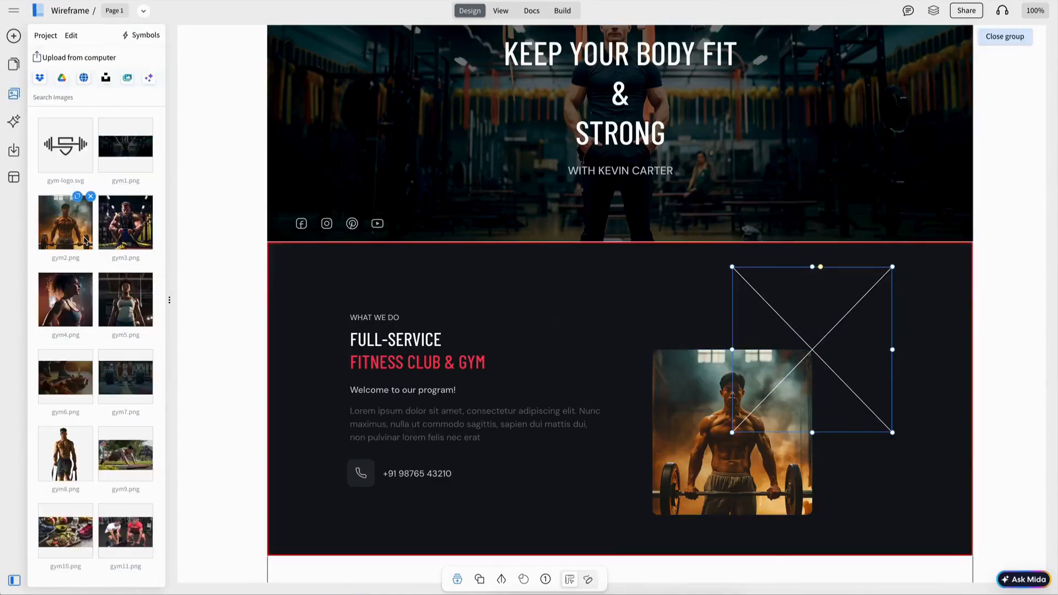
pyautogui.click(127, 216)
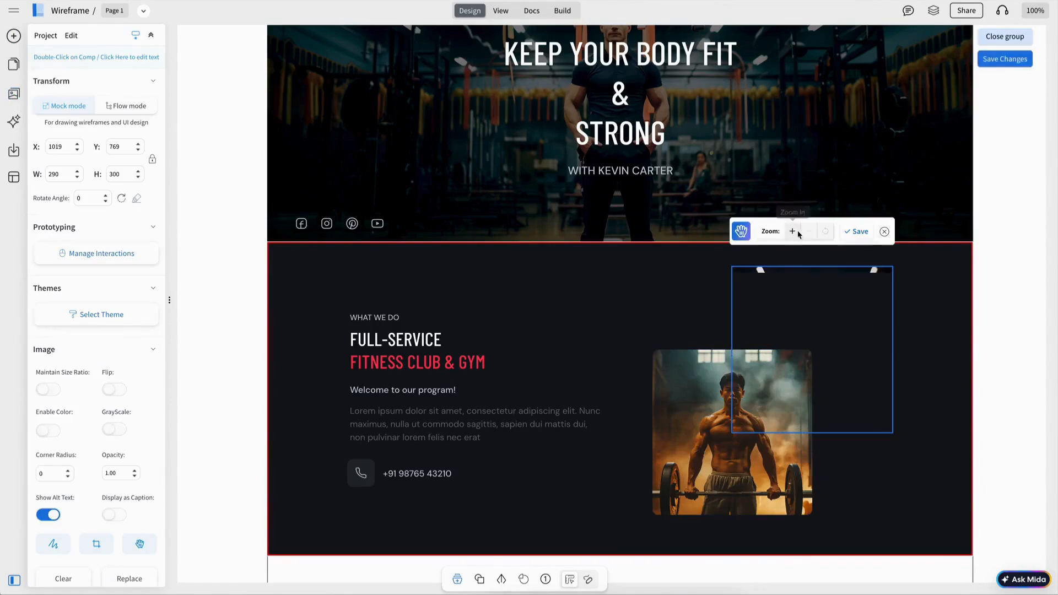
pyautogui.click(857, 231)
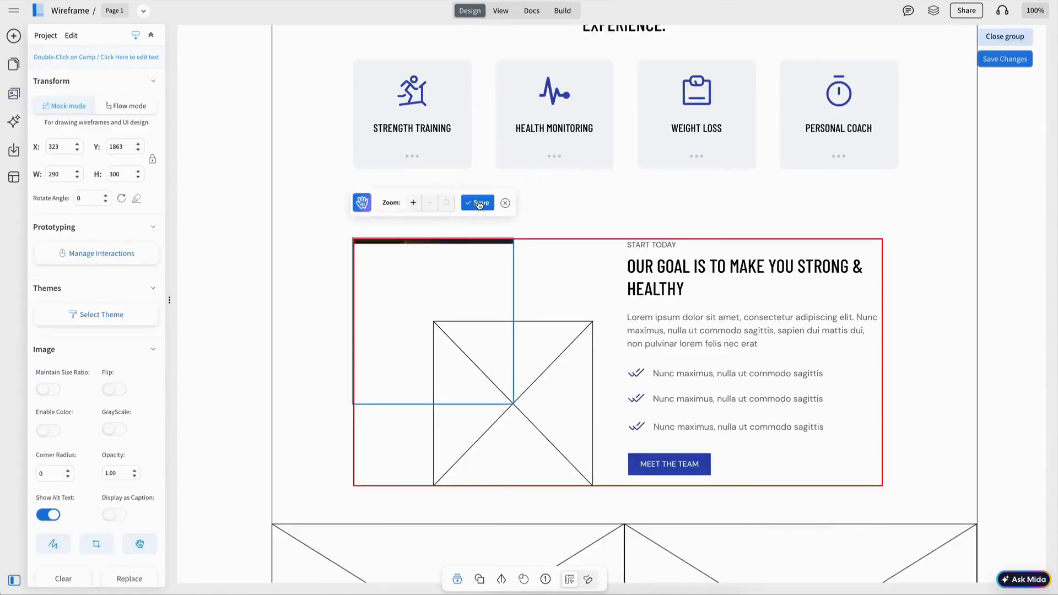
# - Save the framing of the goal section's first image and replace the overlapping placeholder with gym5.png
pyautogui.click(479, 203)
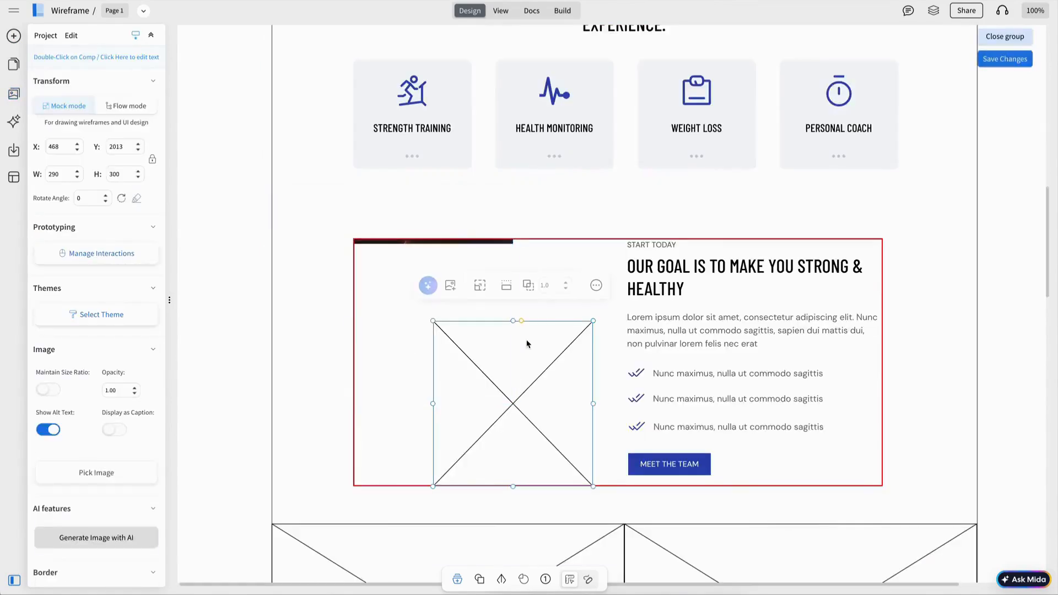
pyautogui.click(450, 286)
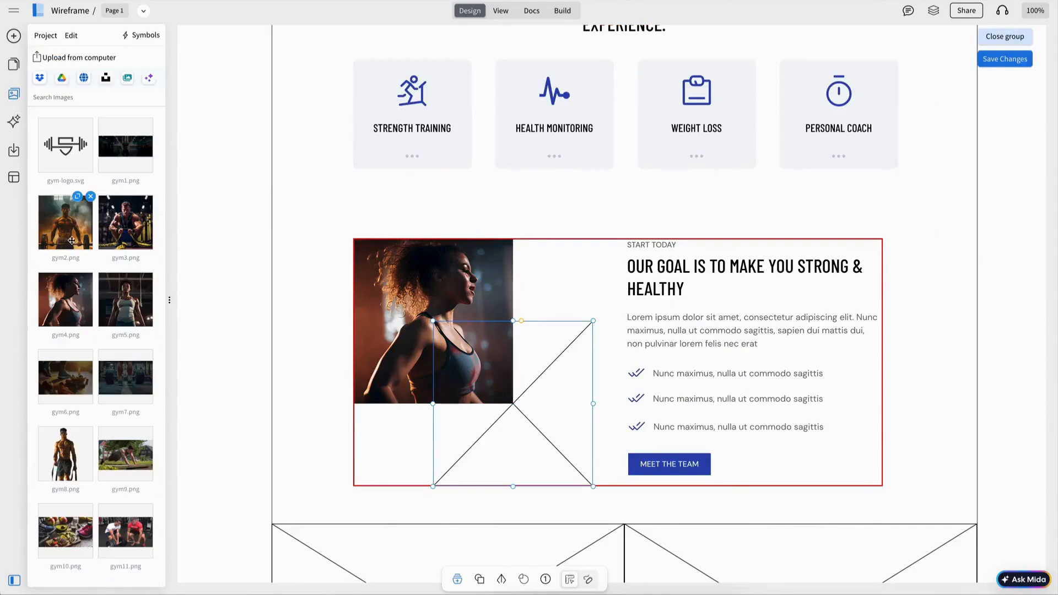
pyautogui.click(126, 299)
pyautogui.click(554, 284)
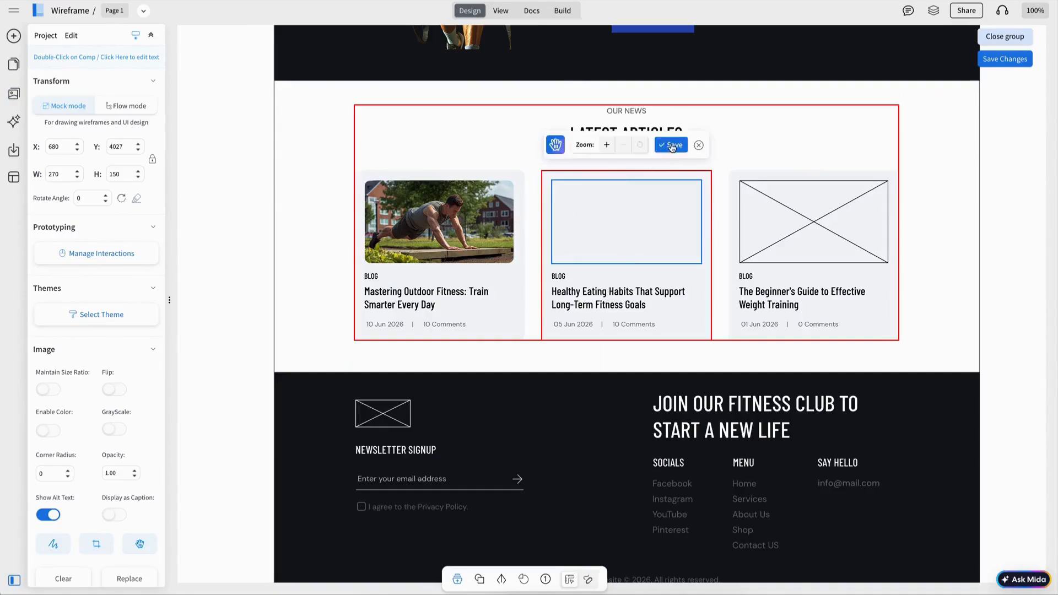
# - Save the healthy eating card's image framing, and replace the weight training article card's placeholder with gym11.png
pyautogui.click(669, 144)
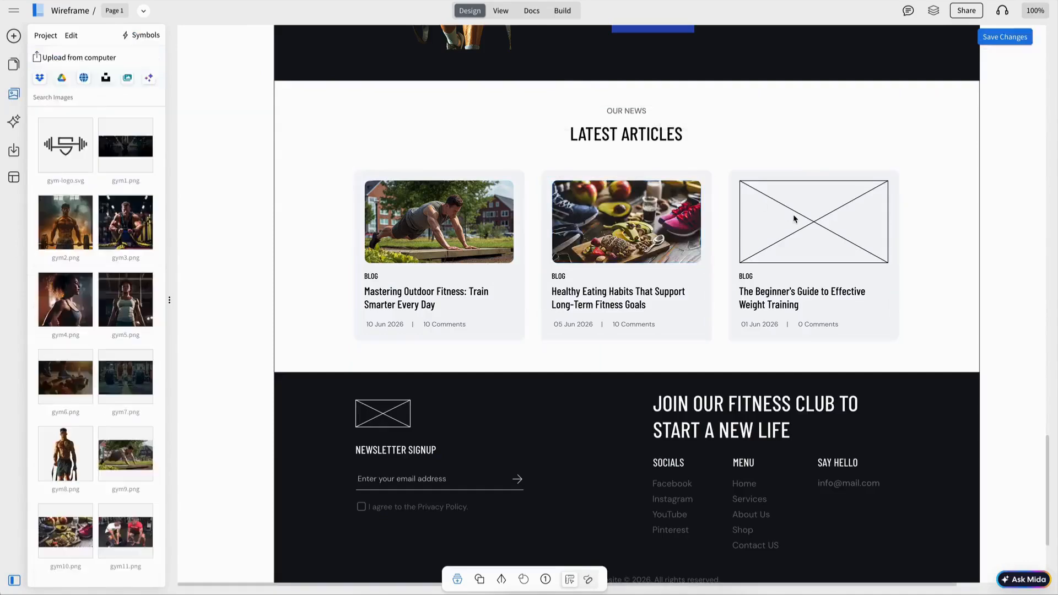
pyautogui.doubleClick(794, 219)
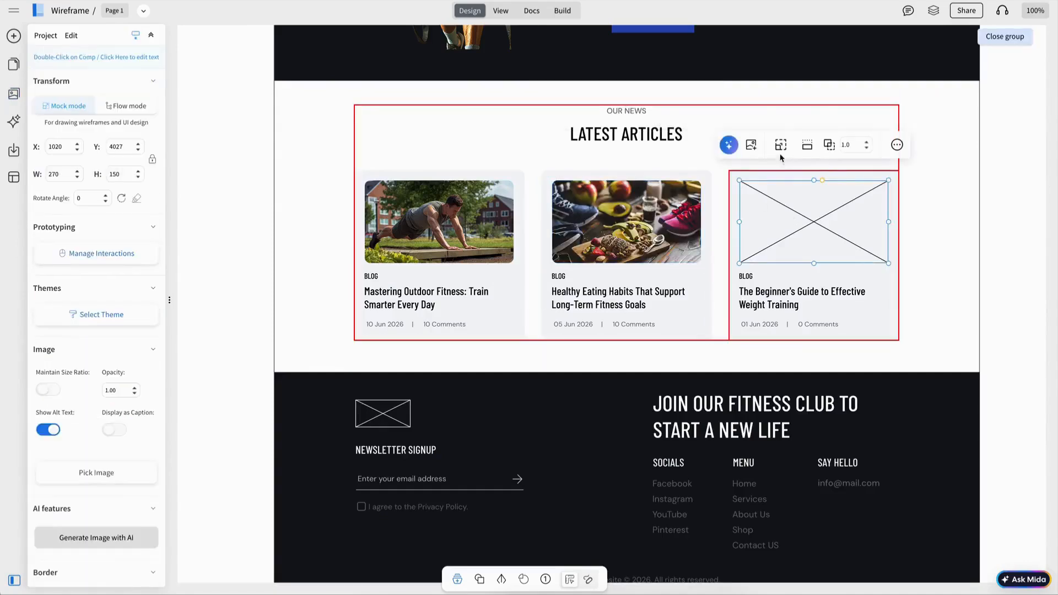
pyautogui.click(750, 145)
pyautogui.click(141, 529)
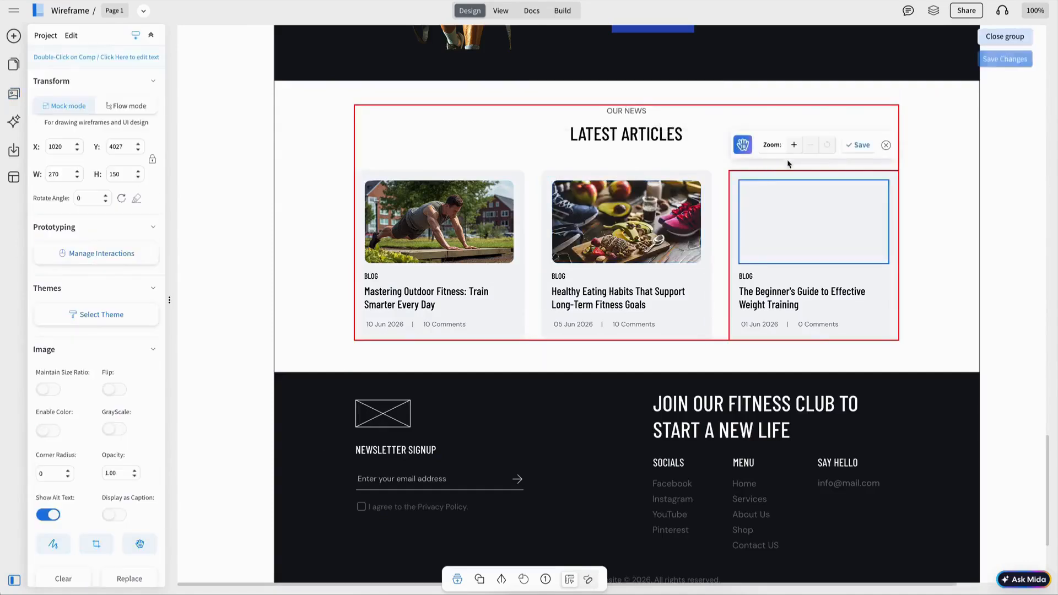
pyautogui.click(857, 149)
pyautogui.click(865, 147)
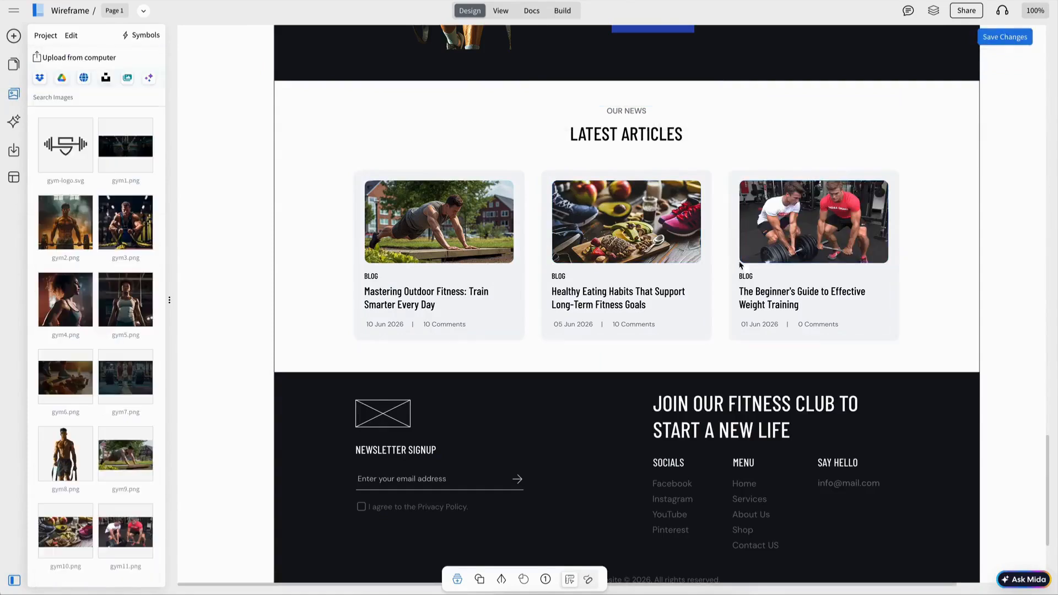
# - Replace the footer's logo placeholder with the white gym-logo.svg
pyautogui.scroll(-2, 675, 294)
pyautogui.doubleClick(380, 226)
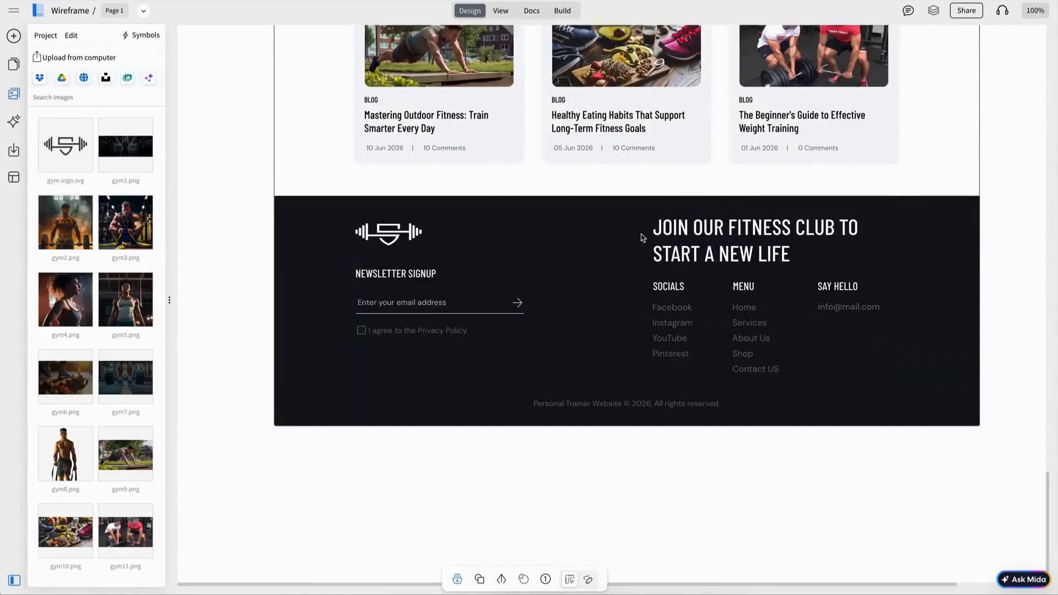
# - Review the images in every section of the mockup, from header to footer
pyautogui.scroll(10, 643, 238)
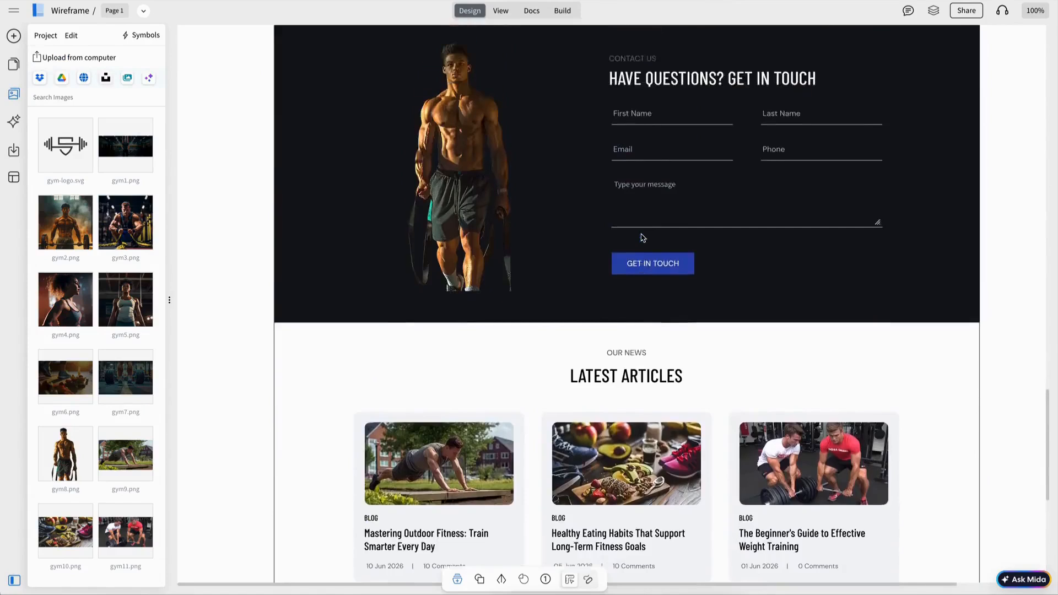
pyautogui.scroll(10, 643, 238)
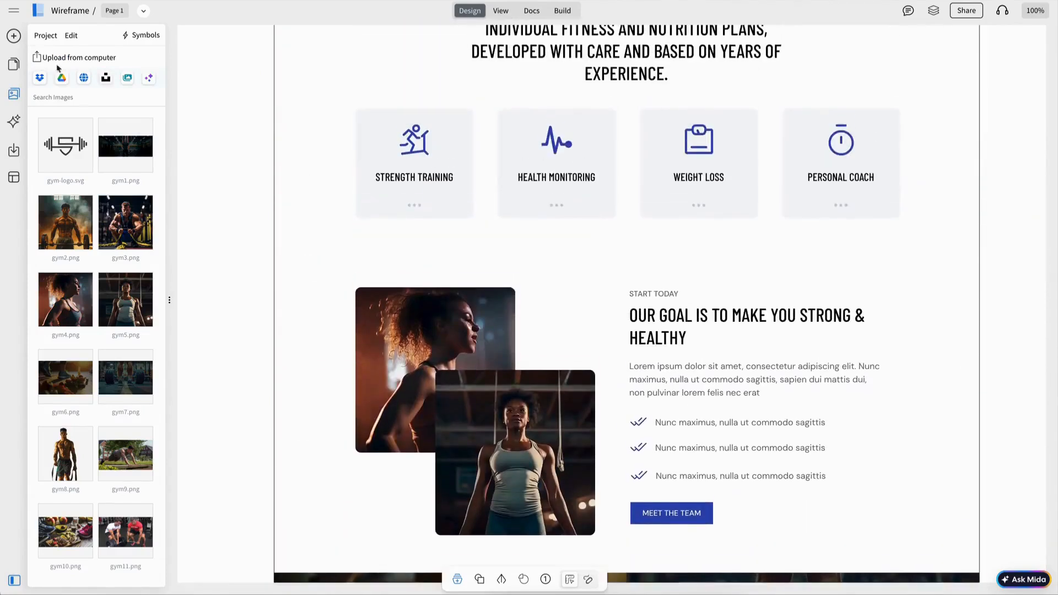
pyautogui.scroll(14, 744, 229)
pyautogui.scroll(-6, 744, 229)
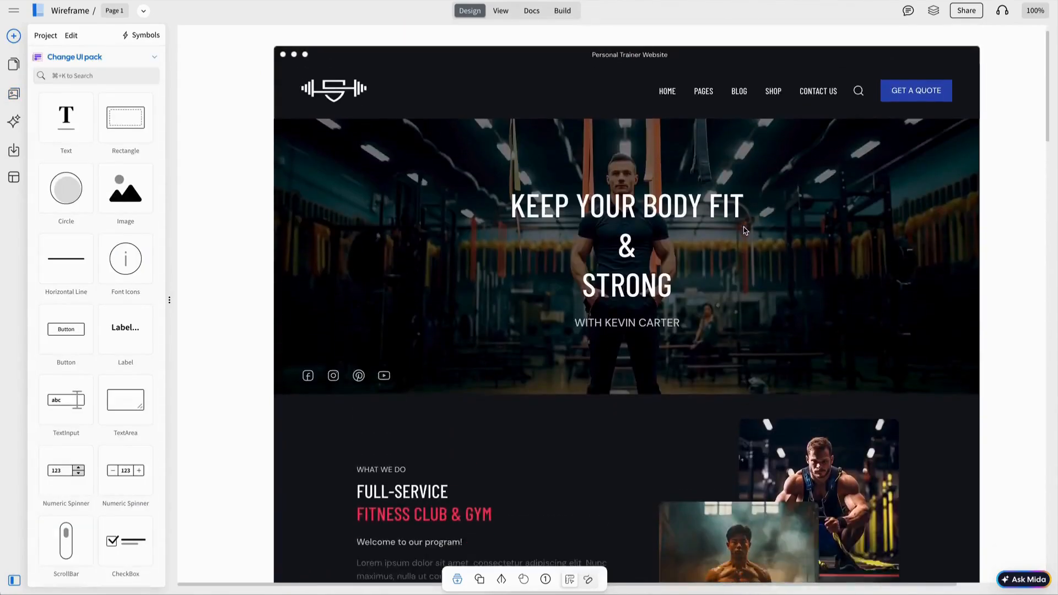
pyautogui.scroll(-15, 744, 229)
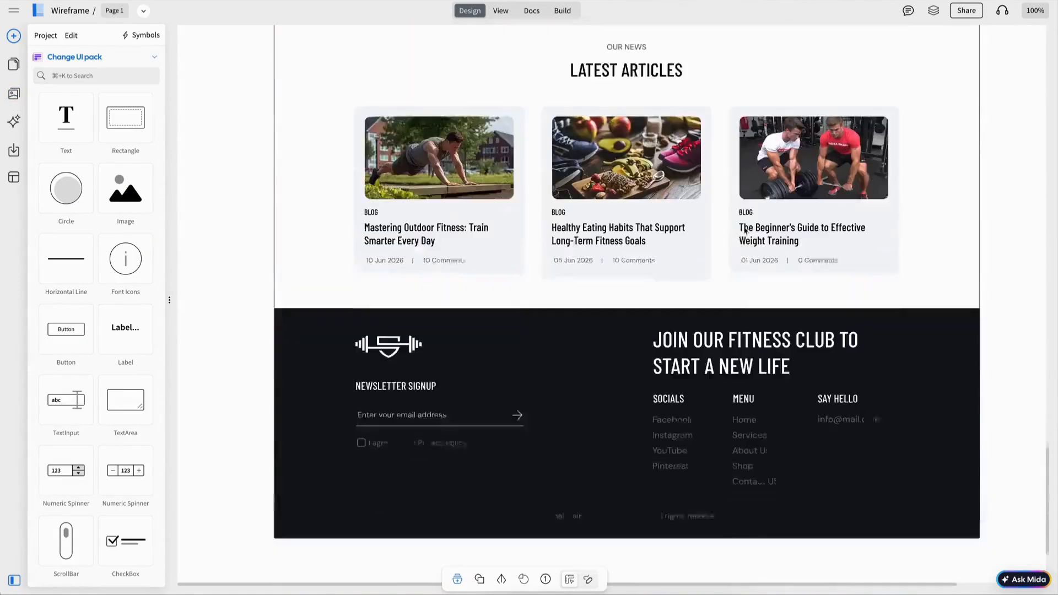
pyautogui.scroll(20, 745, 230)
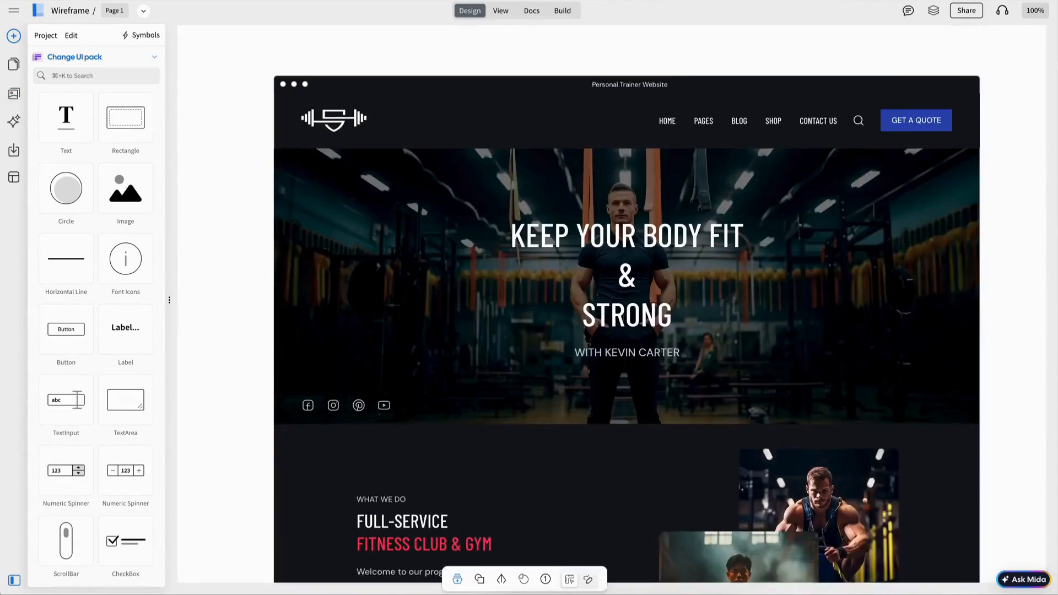